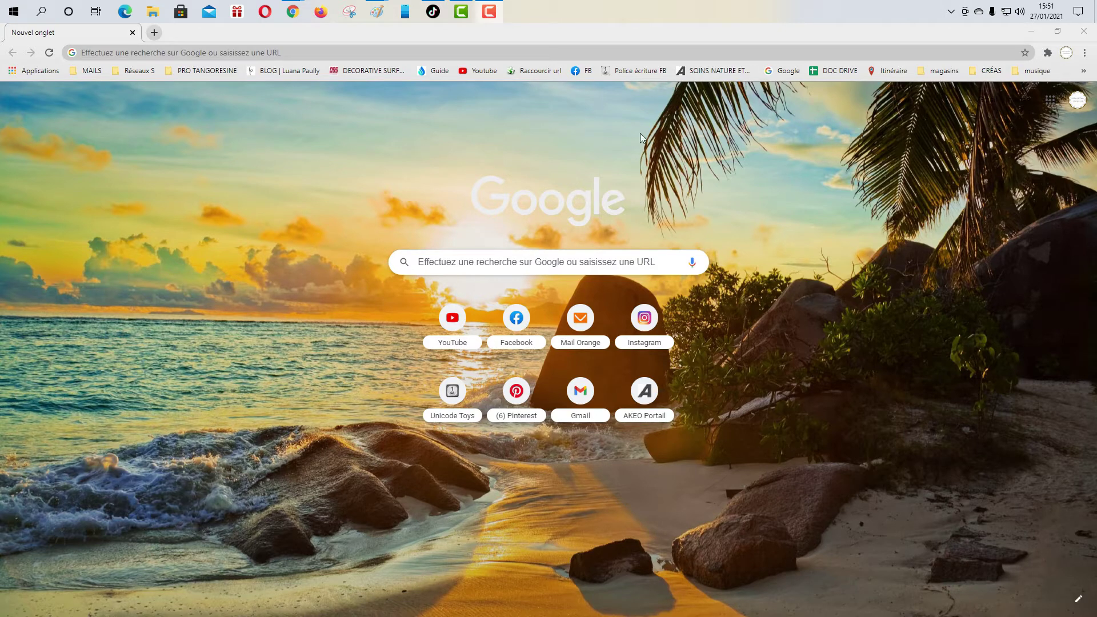
# Open the Canva website from the Google search suggestions and log in to the account.
pyautogui.click(534, 262)
pyautogui.click(500, 292)
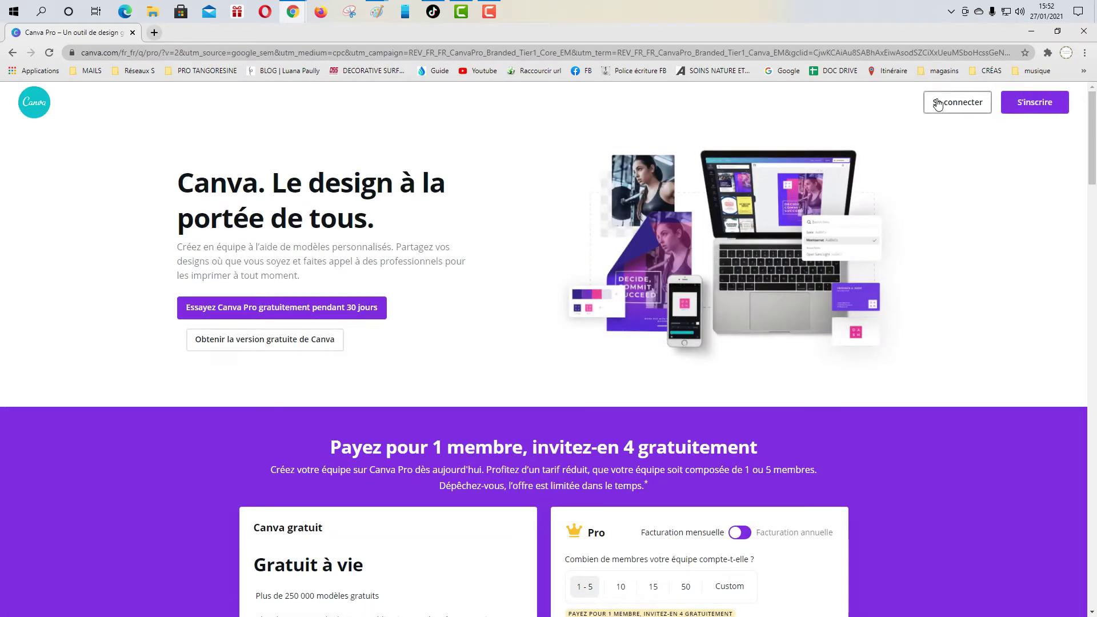
pyautogui.click(938, 104)
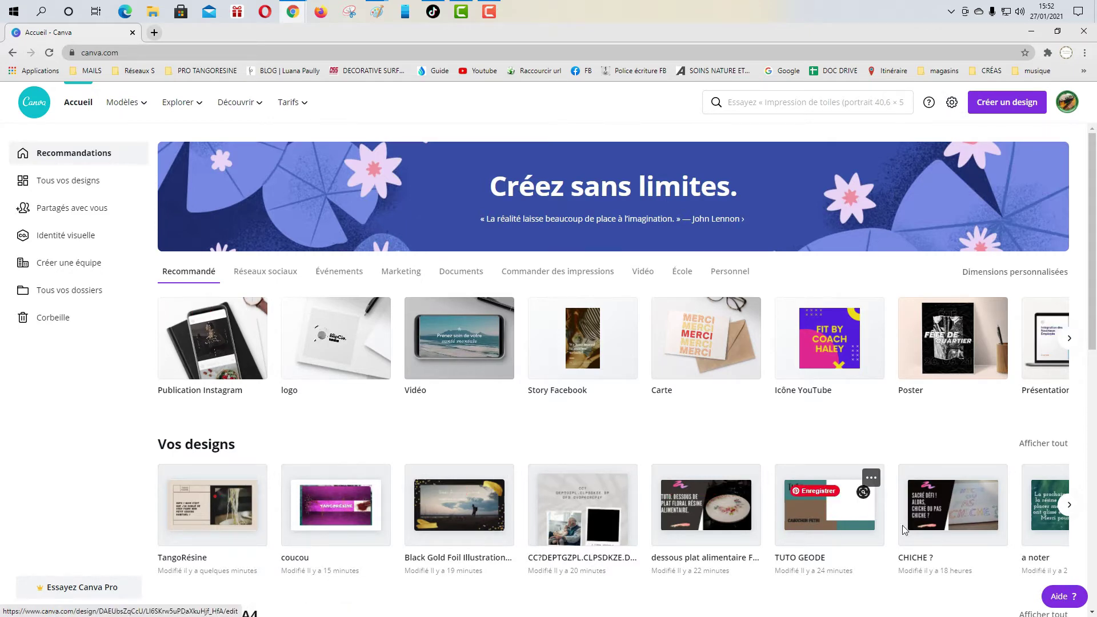
# Create a new blank design in the Vignette YouTube format.
pyautogui.scroll(-2, 408, 534)
pyautogui.scroll(-8, 407, 534)
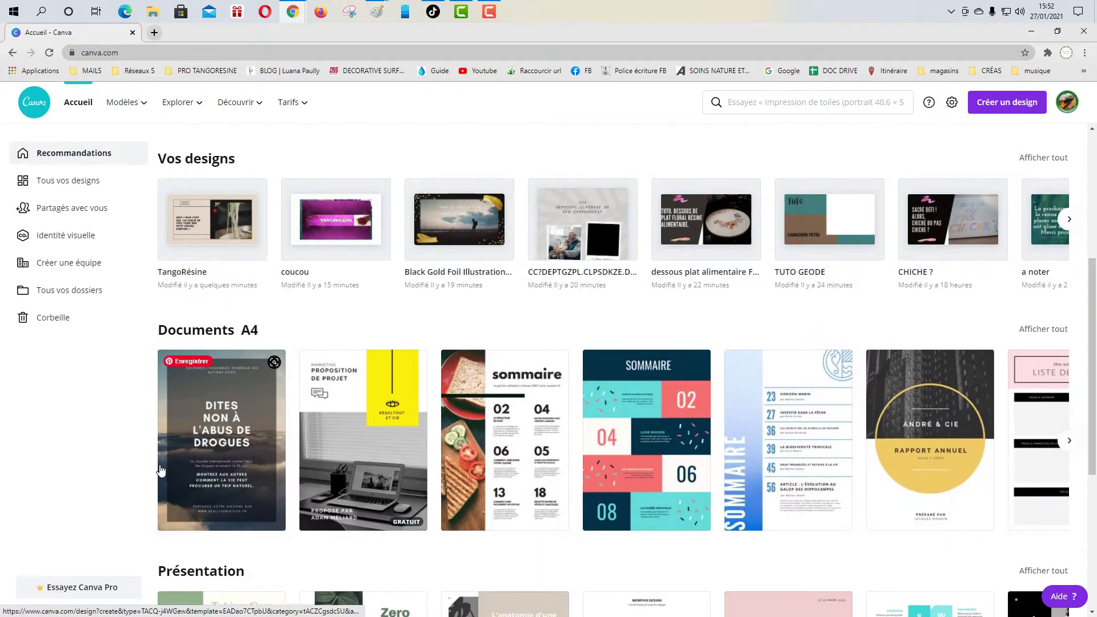
pyautogui.scroll(-6, 552, 400)
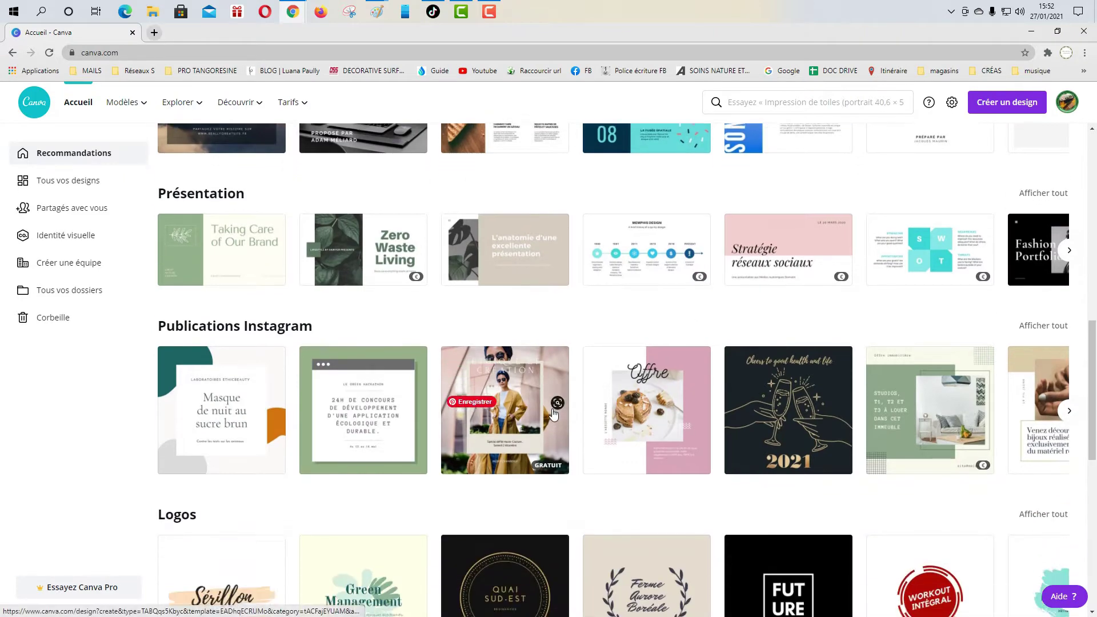
pyautogui.scroll(-2, 558, 409)
pyautogui.scroll(13, 836, 486)
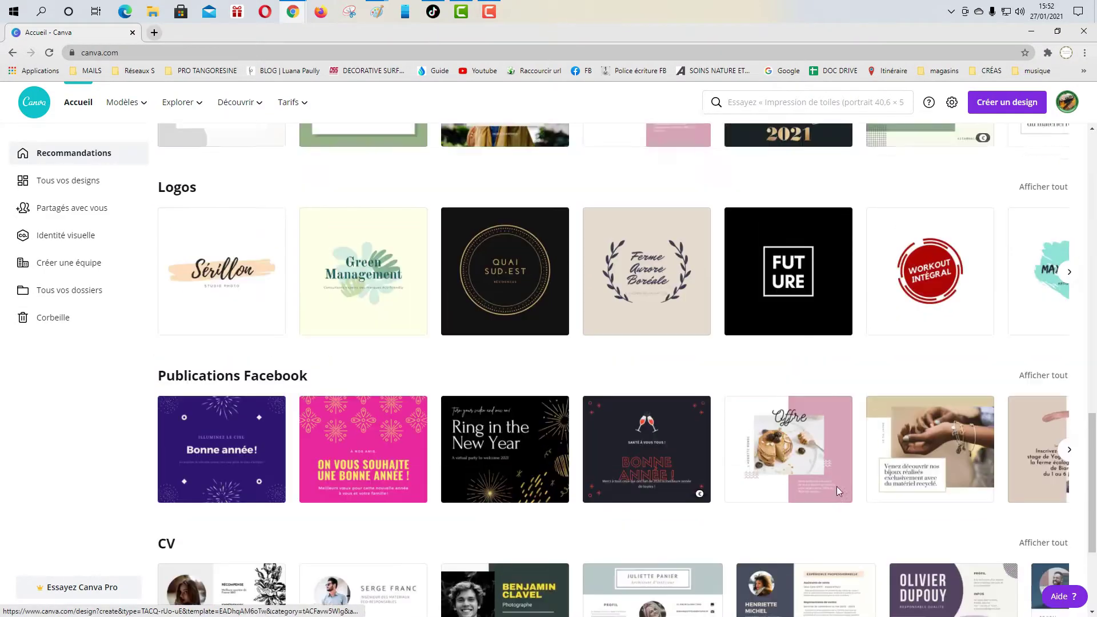
pyautogui.scroll(4, 848, 468)
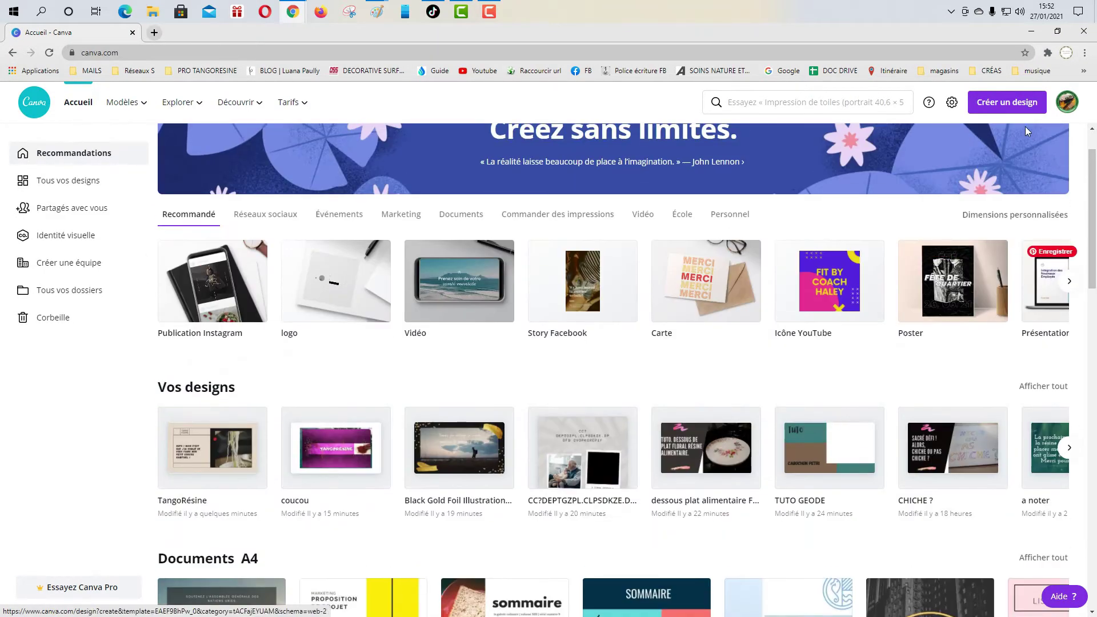
pyautogui.click(988, 107)
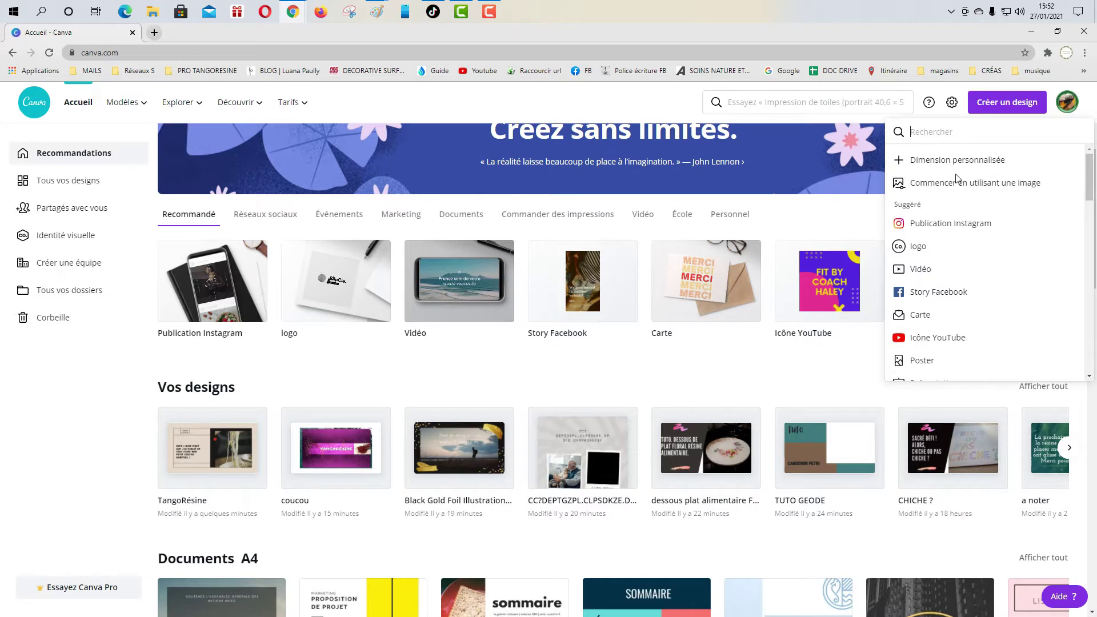
pyautogui.scroll(-3, 958, 195)
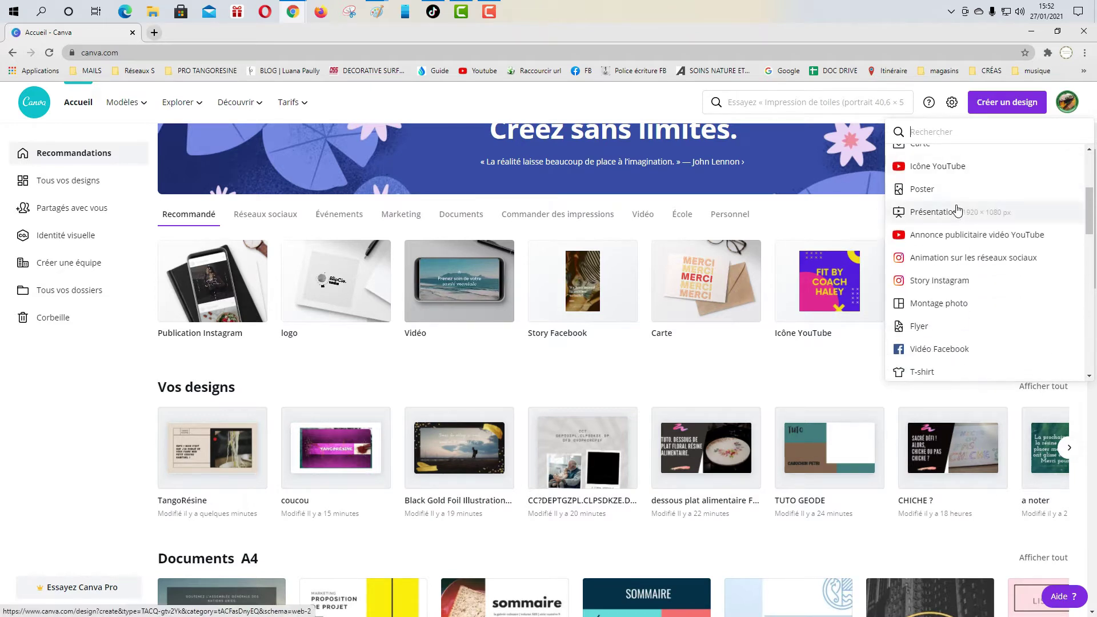
pyautogui.scroll(-3, 958, 217)
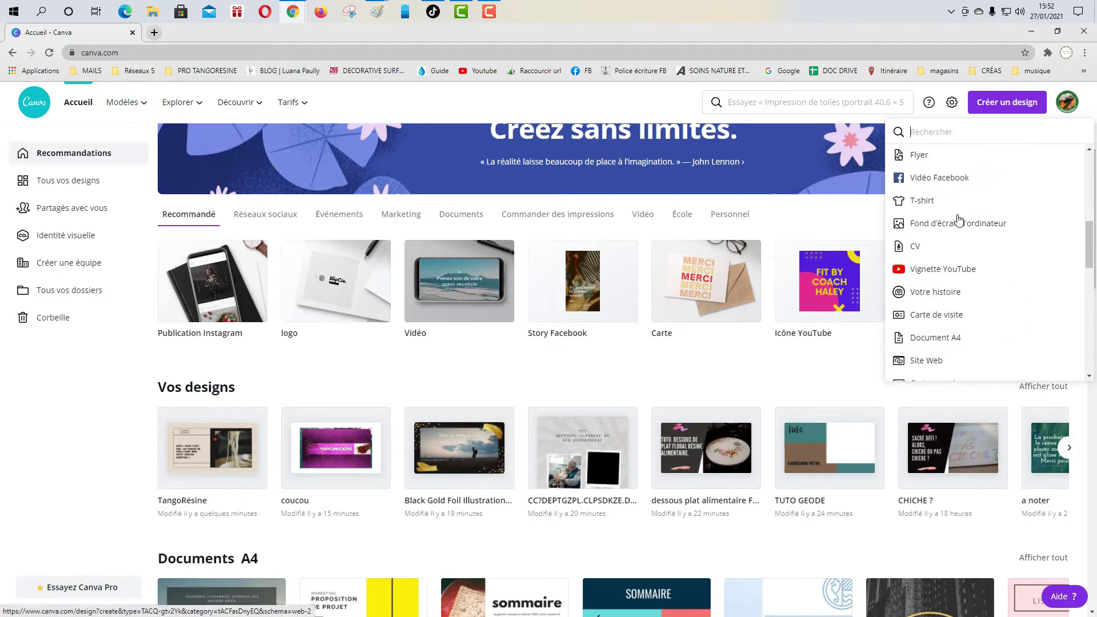
pyautogui.click(952, 270)
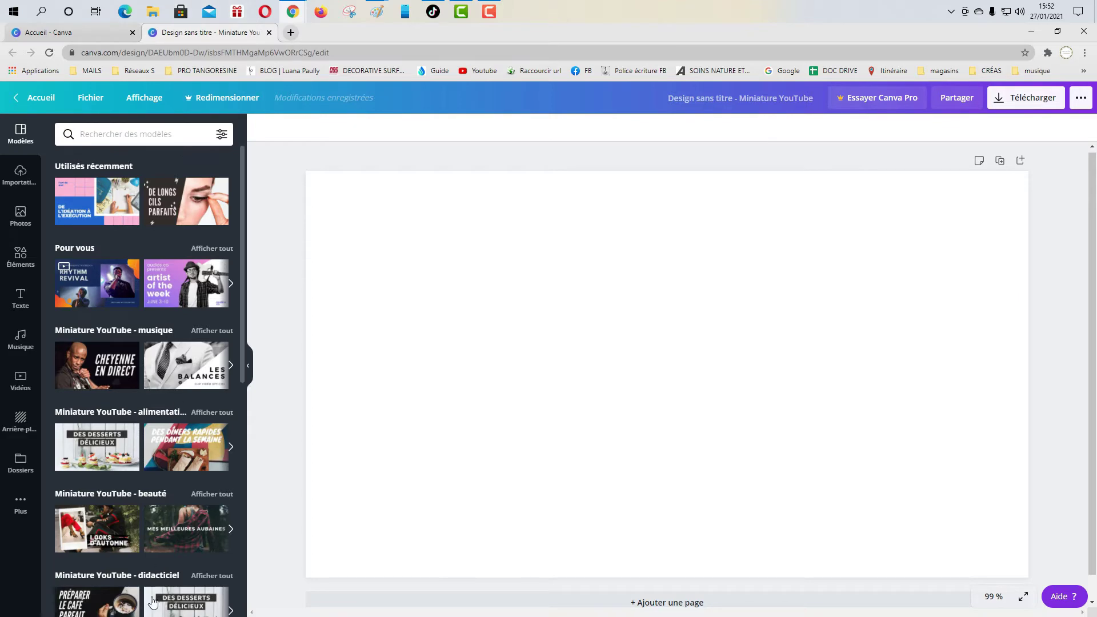
# Examine the YouTube thumbnail templates, from the recently used ones and themed categories through the list of all results.
pyautogui.scroll(-1, 140, 371)
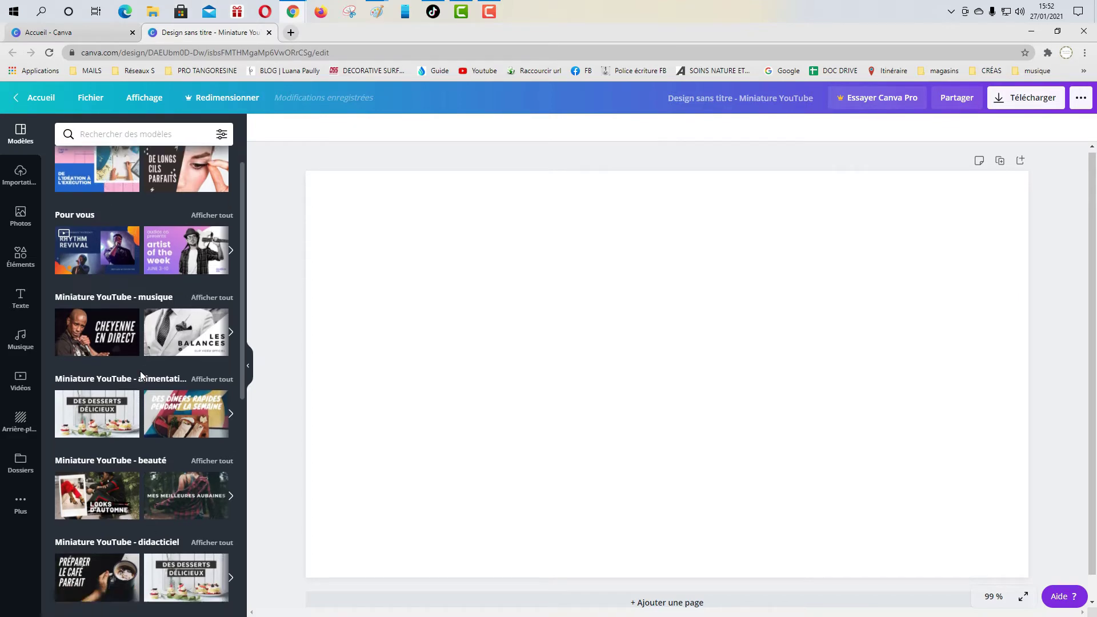
pyautogui.scroll(-6, 145, 373)
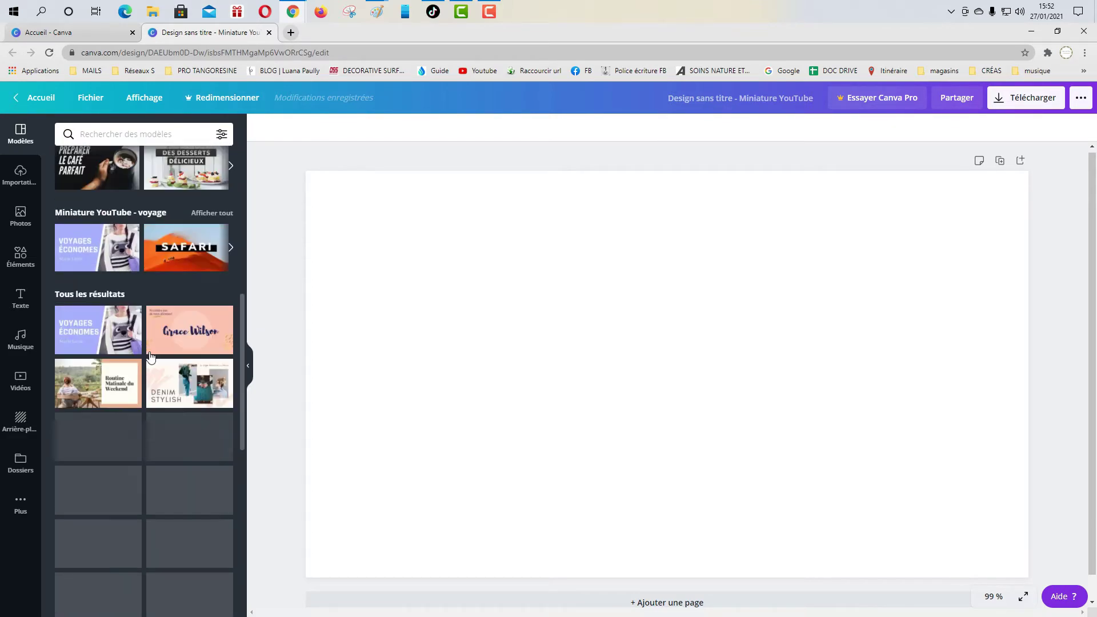
pyautogui.scroll(5, 153, 351)
pyautogui.scroll(3, 153, 351)
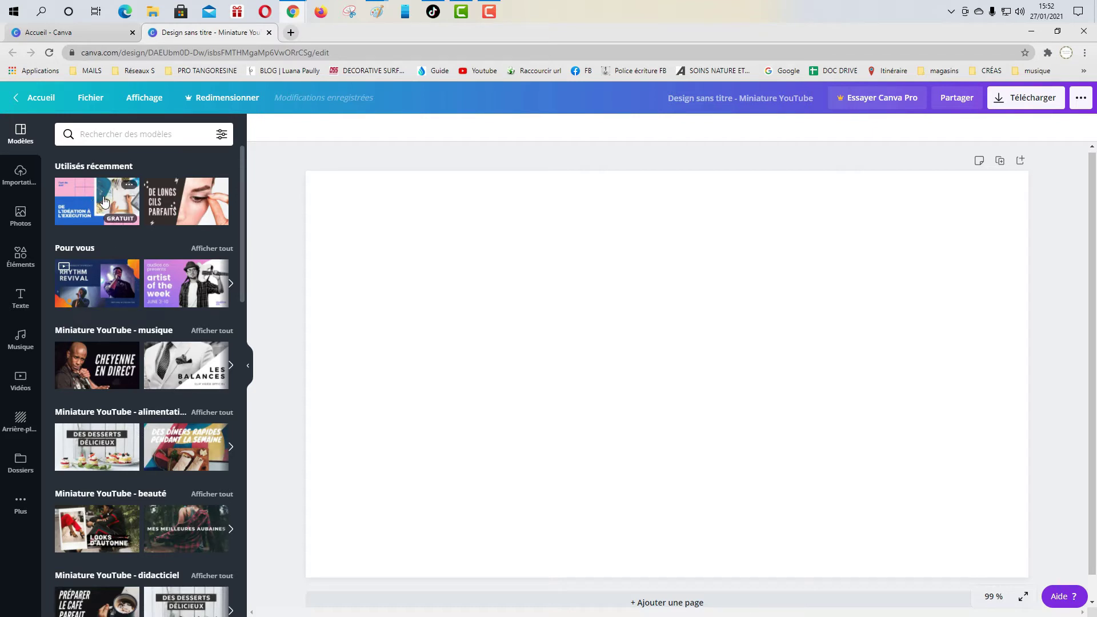
pyautogui.scroll(-4, 153, 464)
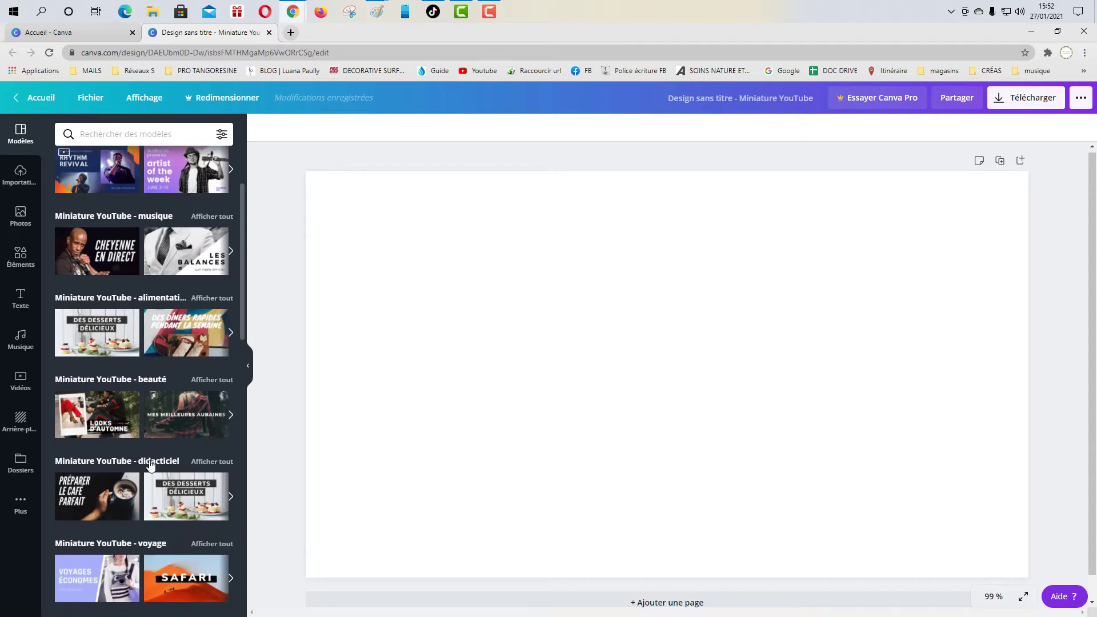
pyautogui.scroll(-5, 154, 460)
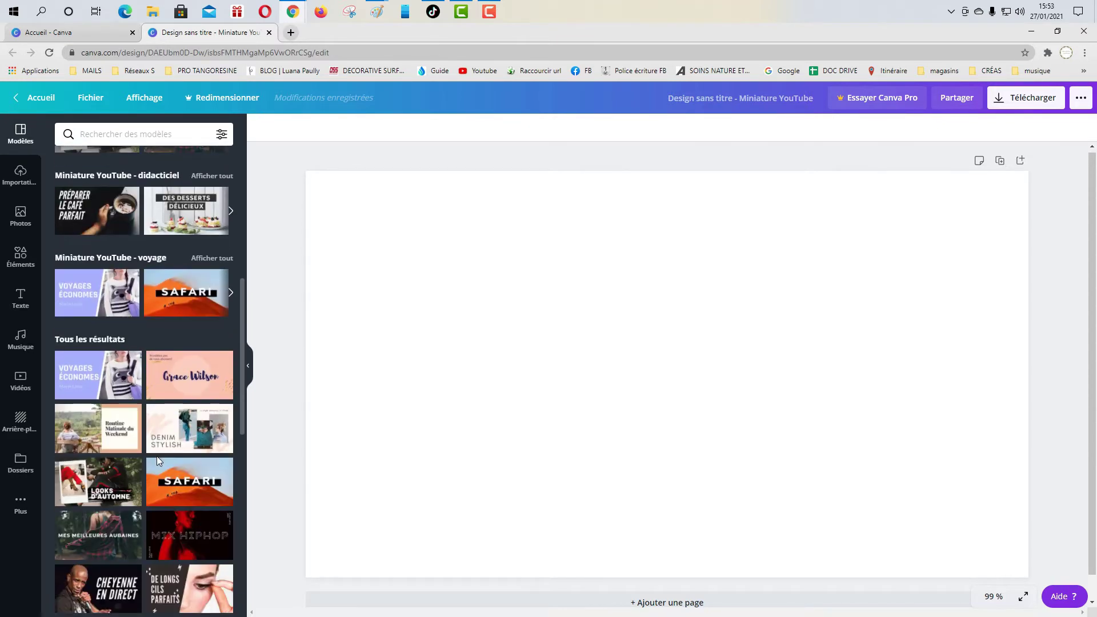
pyautogui.scroll(-2, 169, 466)
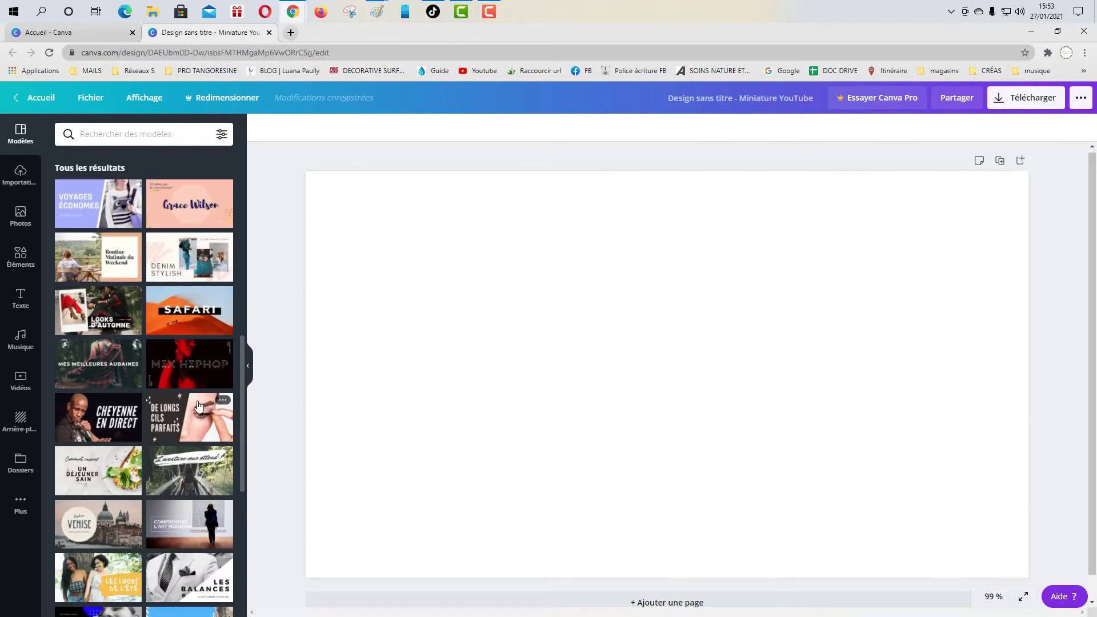
pyautogui.scroll(-3, 78, 582)
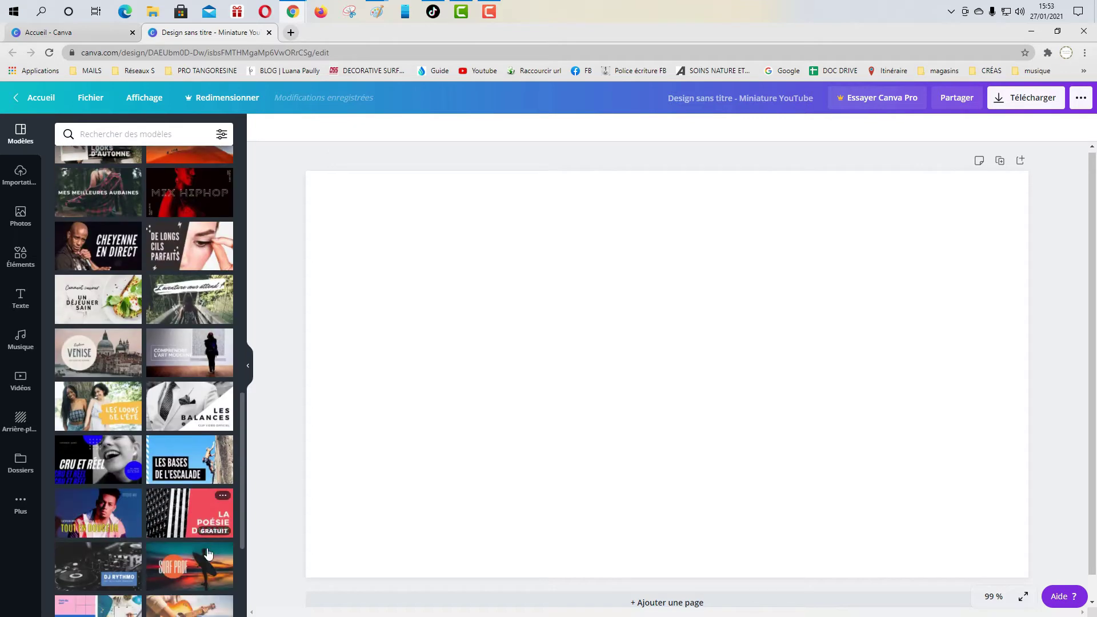
pyautogui.scroll(8, 180, 470)
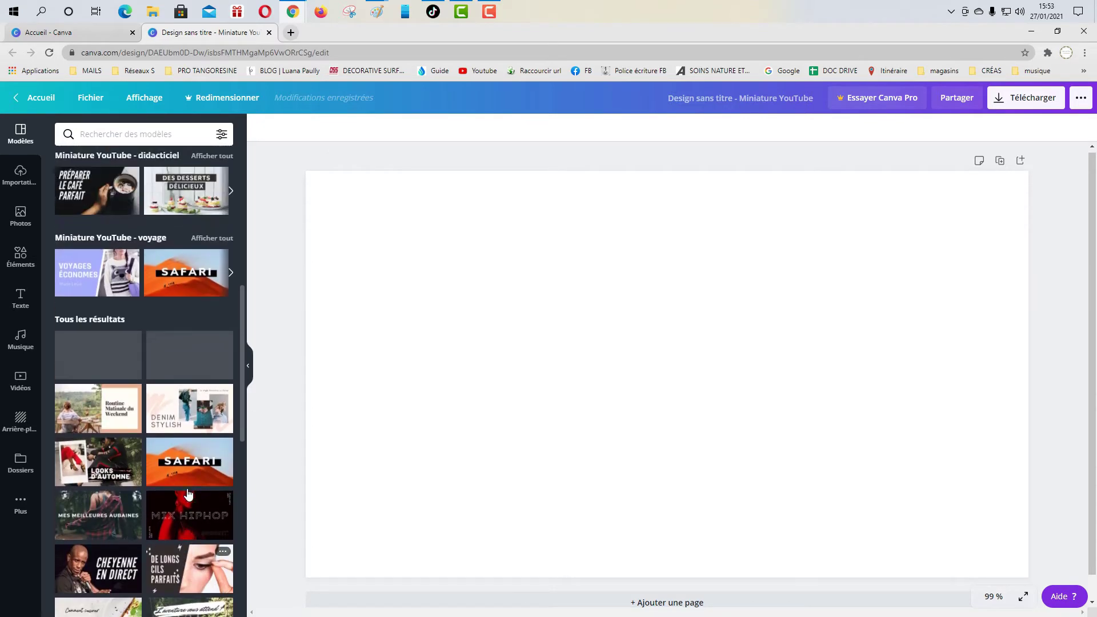
pyautogui.scroll(5, 181, 465)
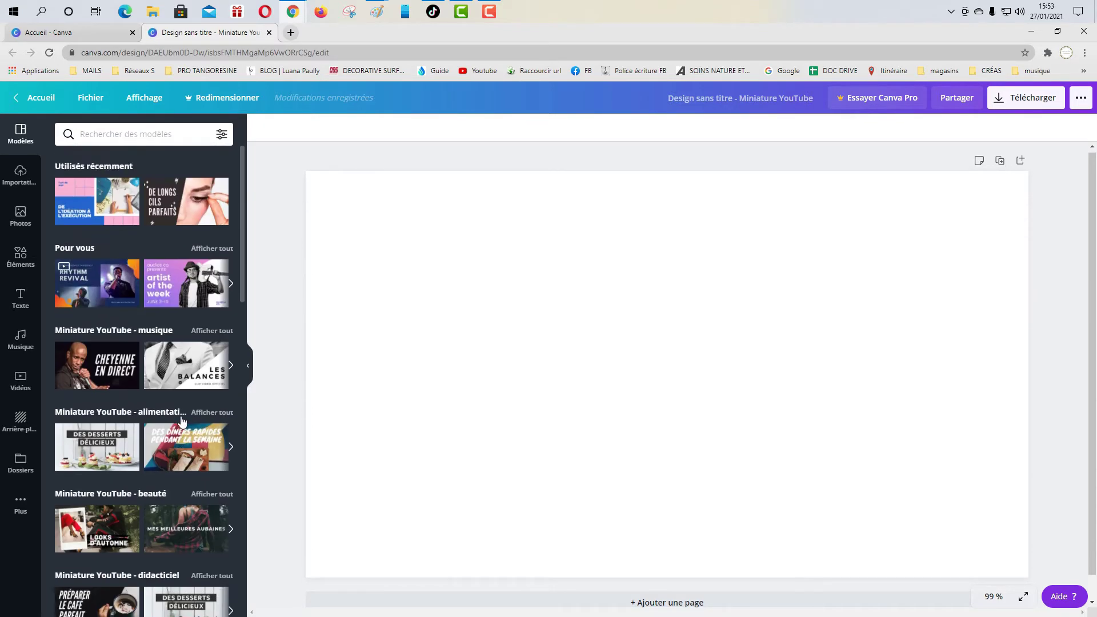
# Apply the recently used template "De l'idéation à l'exécution" to the page and delete its desk photo.
pyautogui.click(93, 205)
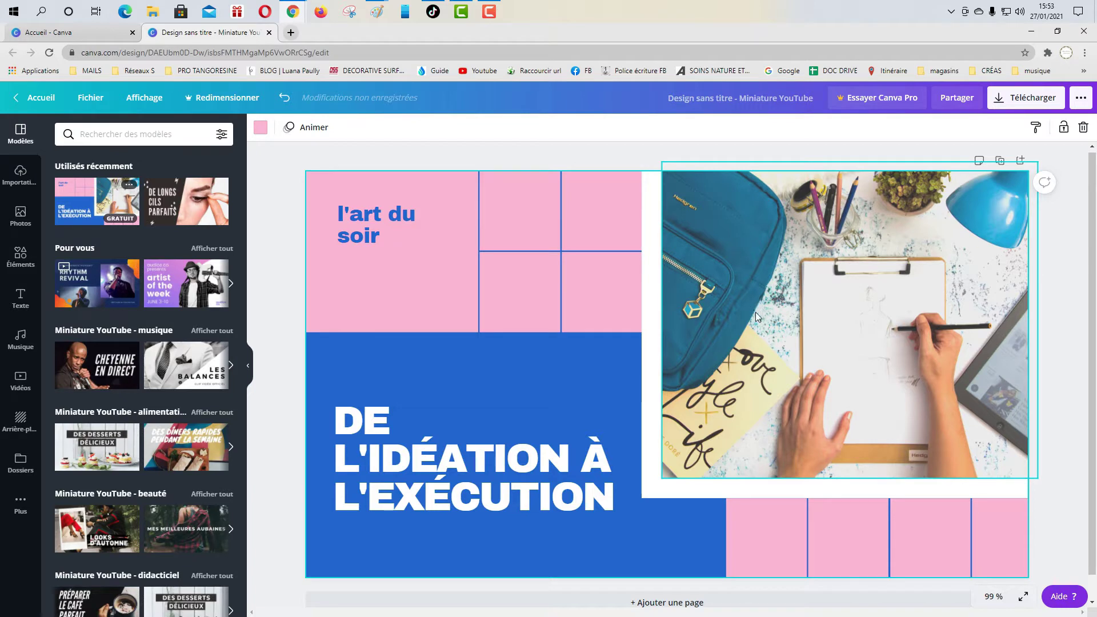
pyautogui.click(817, 329)
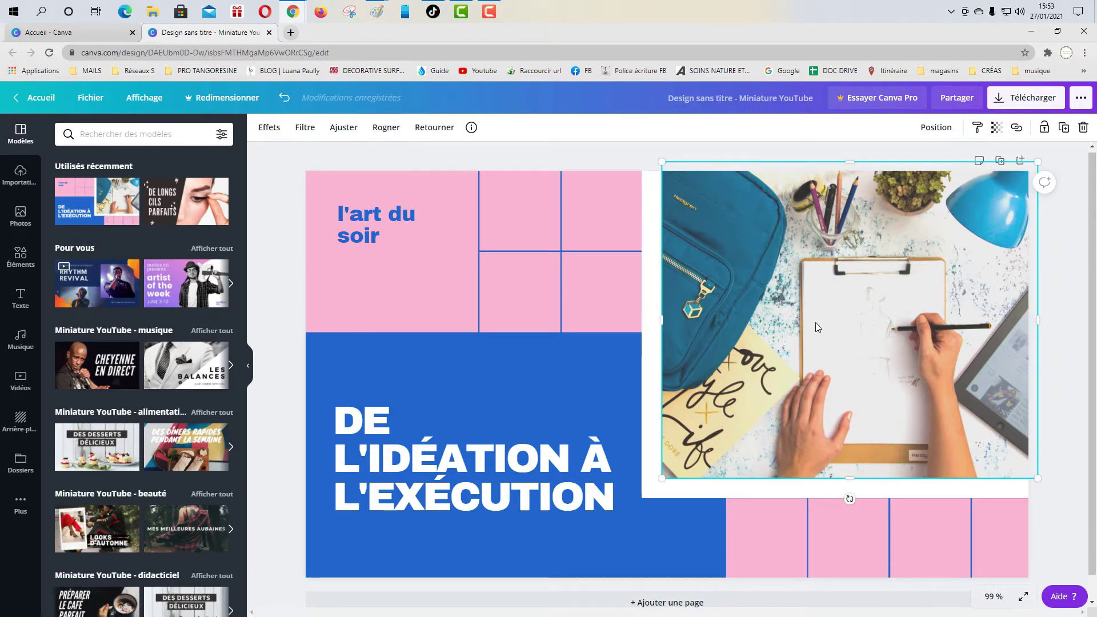
pyautogui.rightClick(817, 329)
pyautogui.click(848, 384)
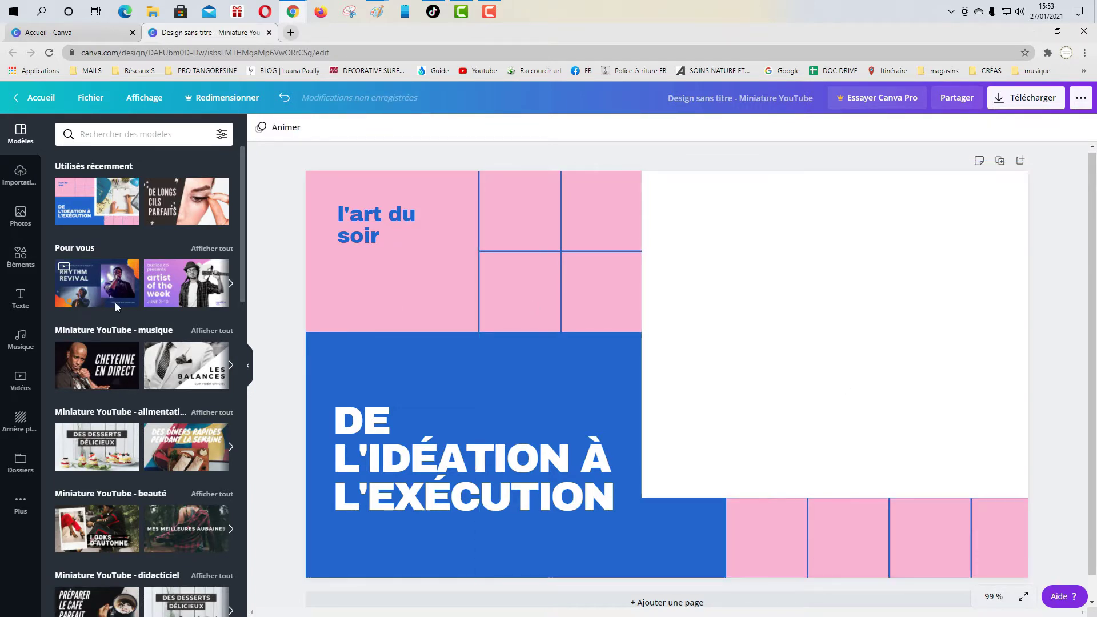
pyautogui.click(19, 180)
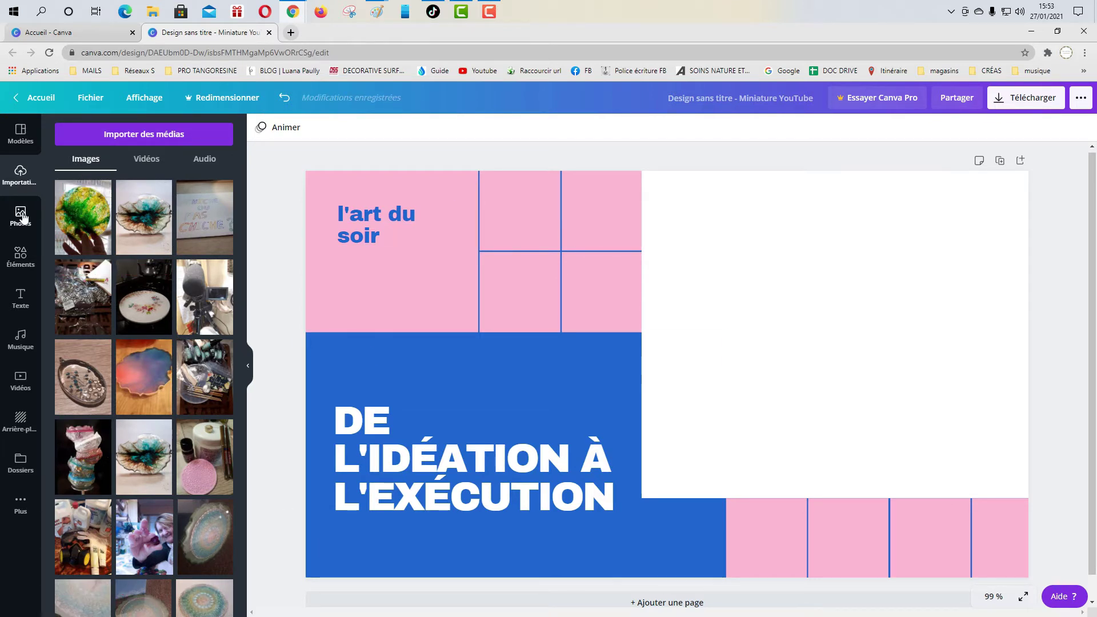
pyautogui.click(120, 136)
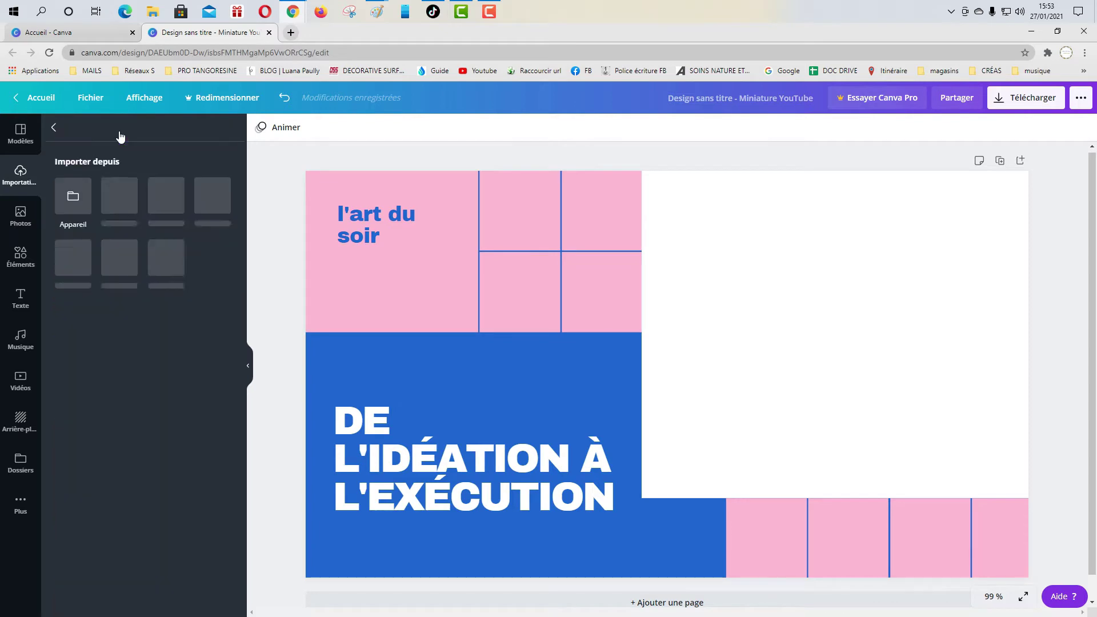
pyautogui.click(73, 203)
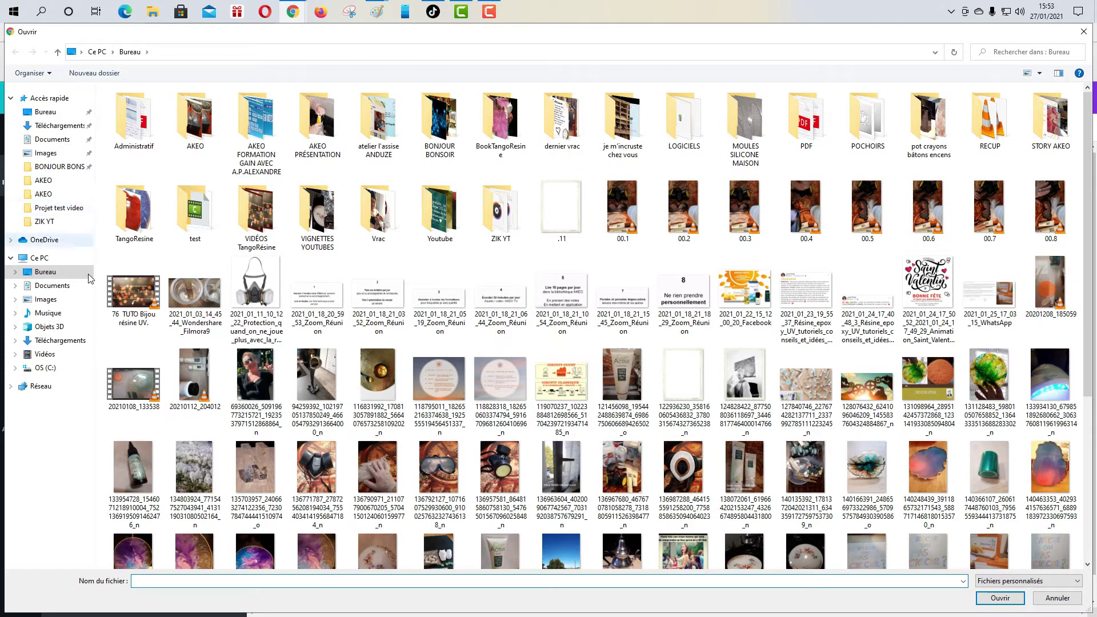
pyautogui.click(868, 480)
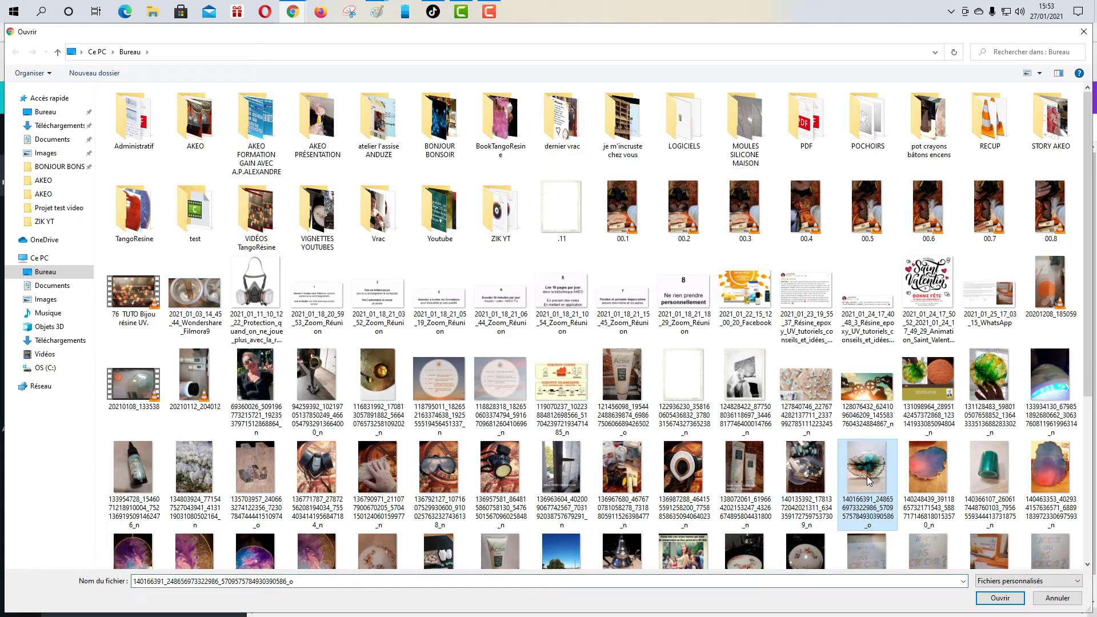
pyautogui.click(985, 602)
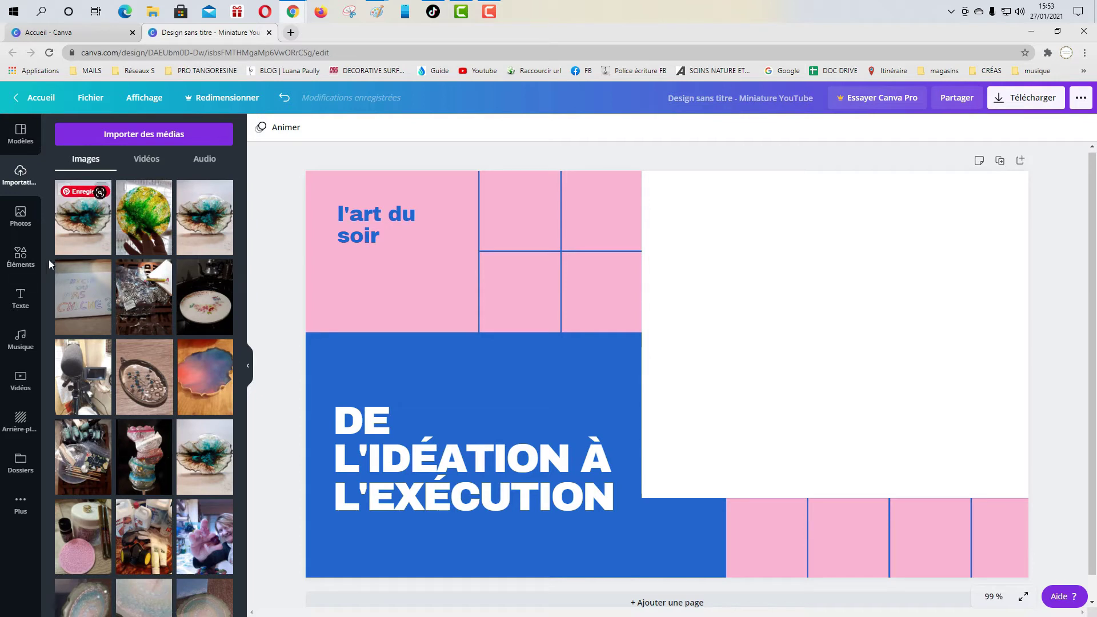
# Place the imported resin dish photo on the page and resize it to fill the template's empty white area.
pyautogui.click(80, 235)
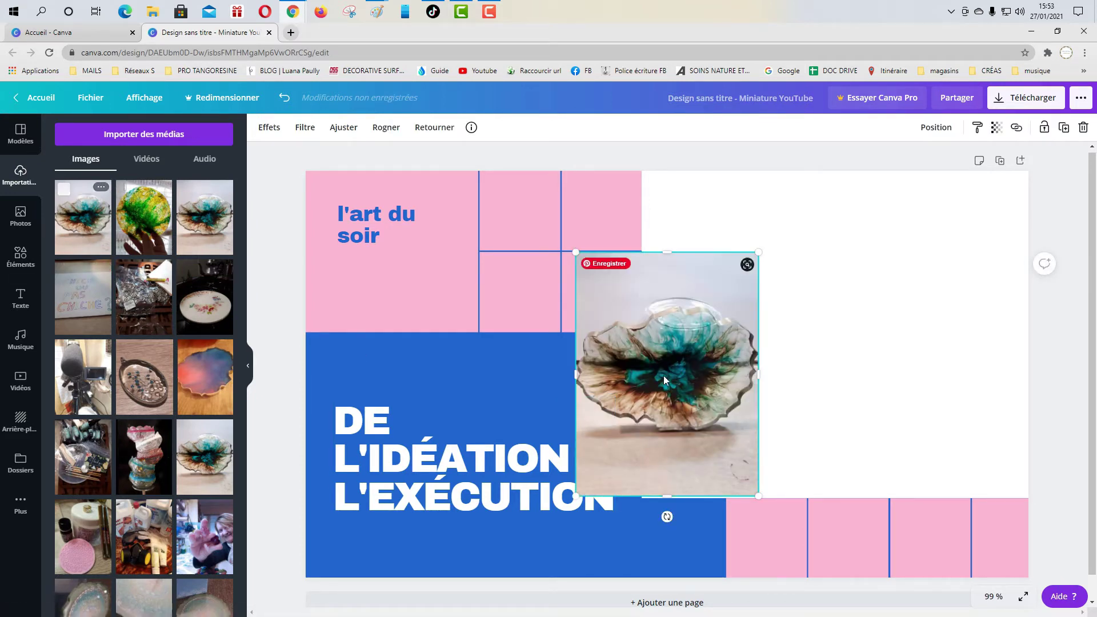
pyautogui.moveTo(663, 375); pyautogui.dragTo(842, 341)
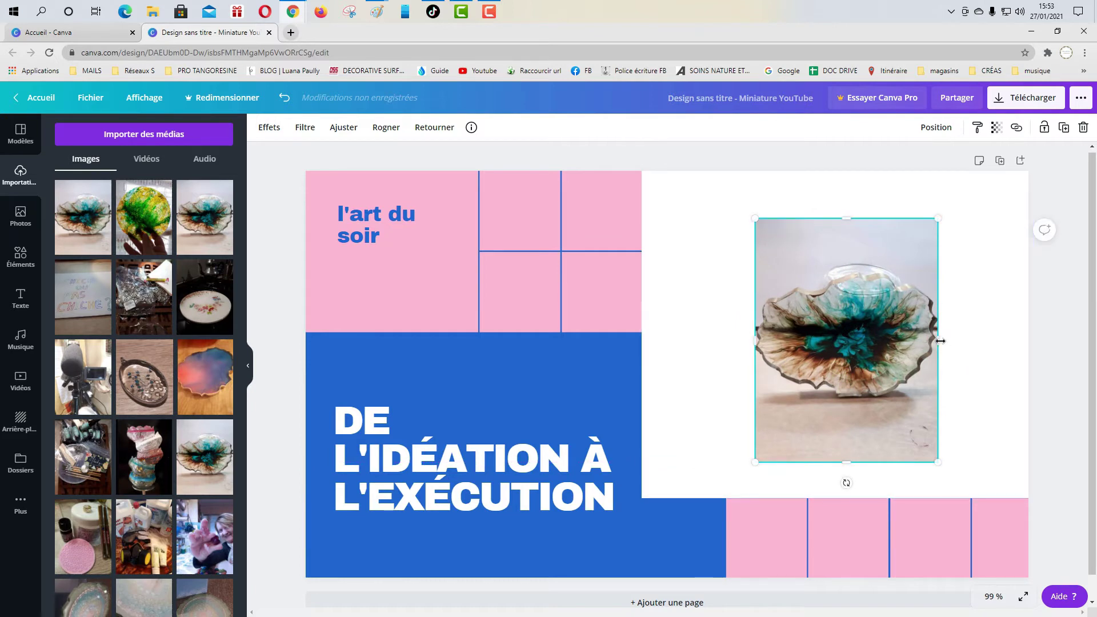
pyautogui.moveTo(938, 340); pyautogui.dragTo(1029, 338)
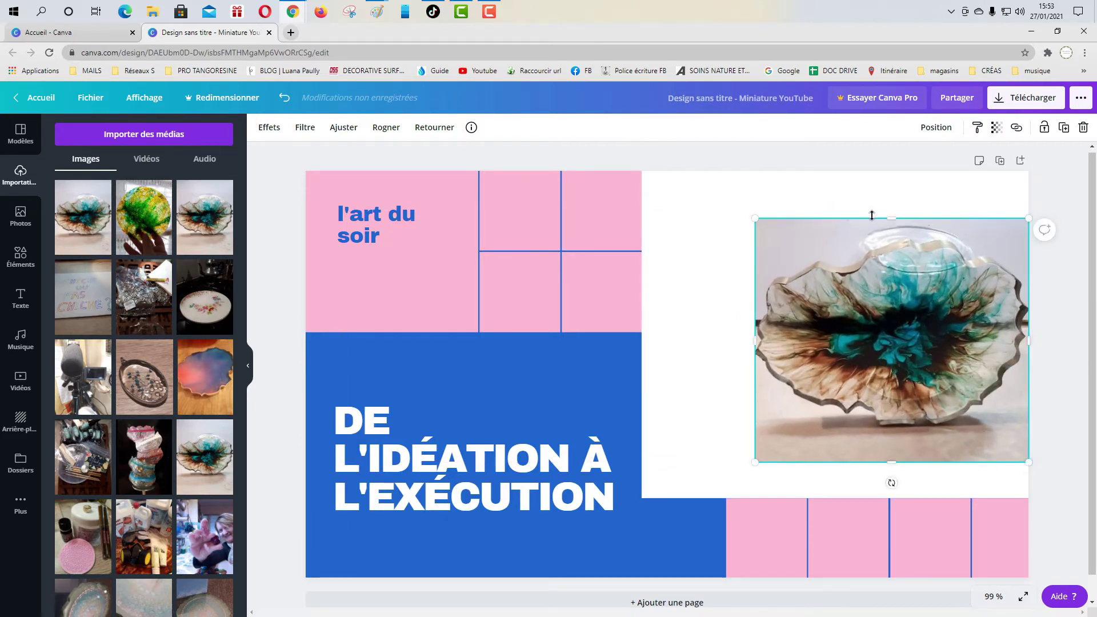
pyautogui.moveTo(893, 220); pyautogui.dragTo(889, 171)
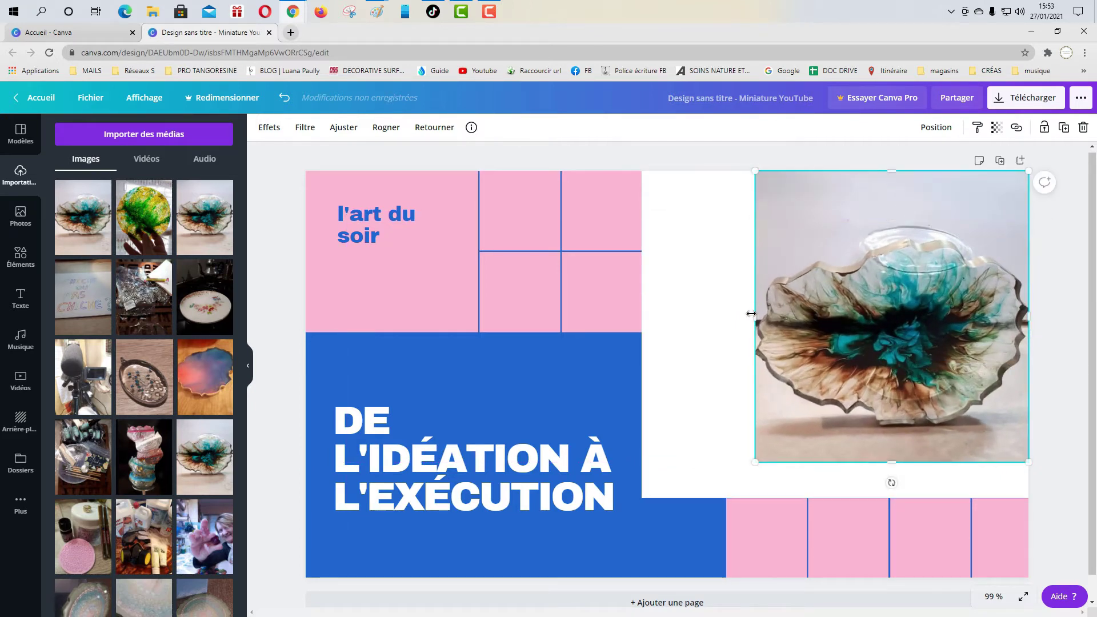
pyautogui.moveTo(734, 318); pyautogui.dragTo(643, 318)
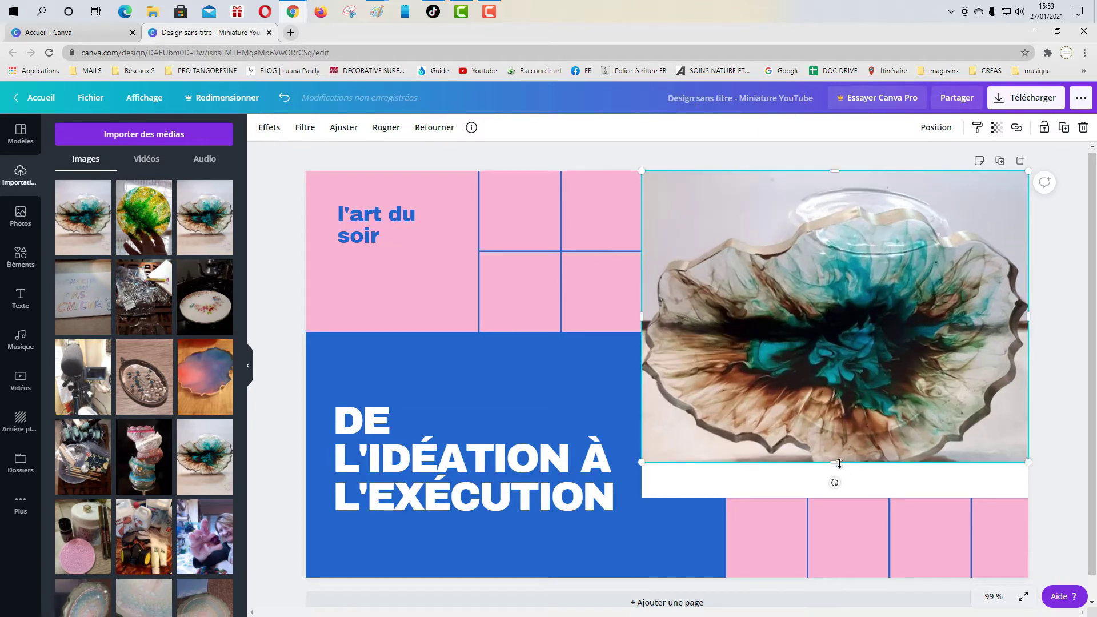
pyautogui.moveTo(839, 485); pyautogui.dragTo(838, 499)
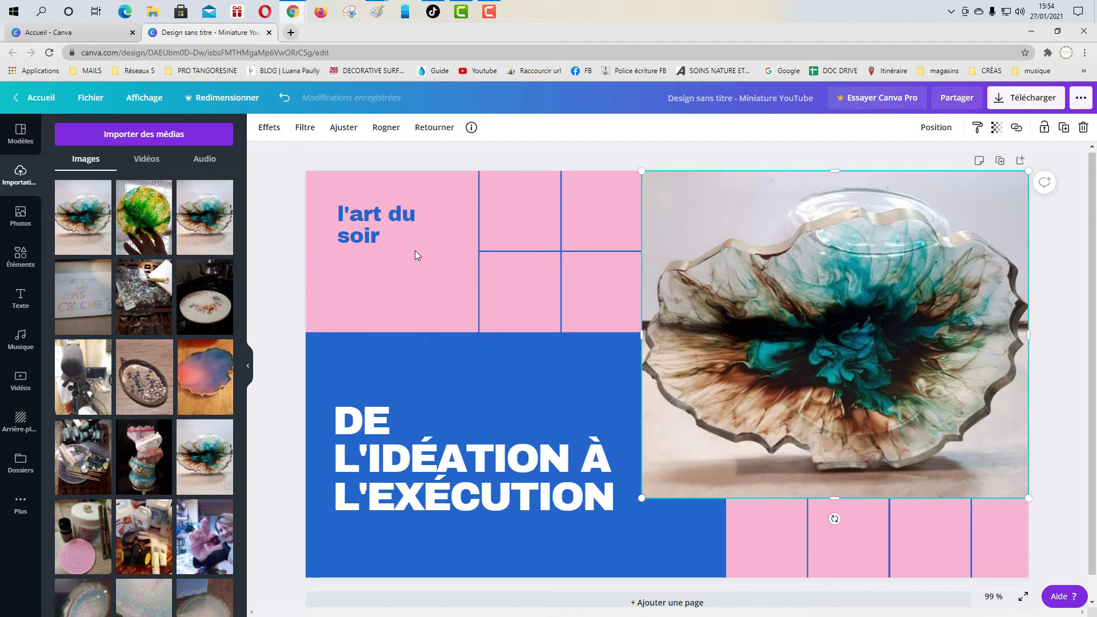
# Recolour the pink page background with the photo's teal and the blue title block with the photo's brown.
pyautogui.click(417, 273)
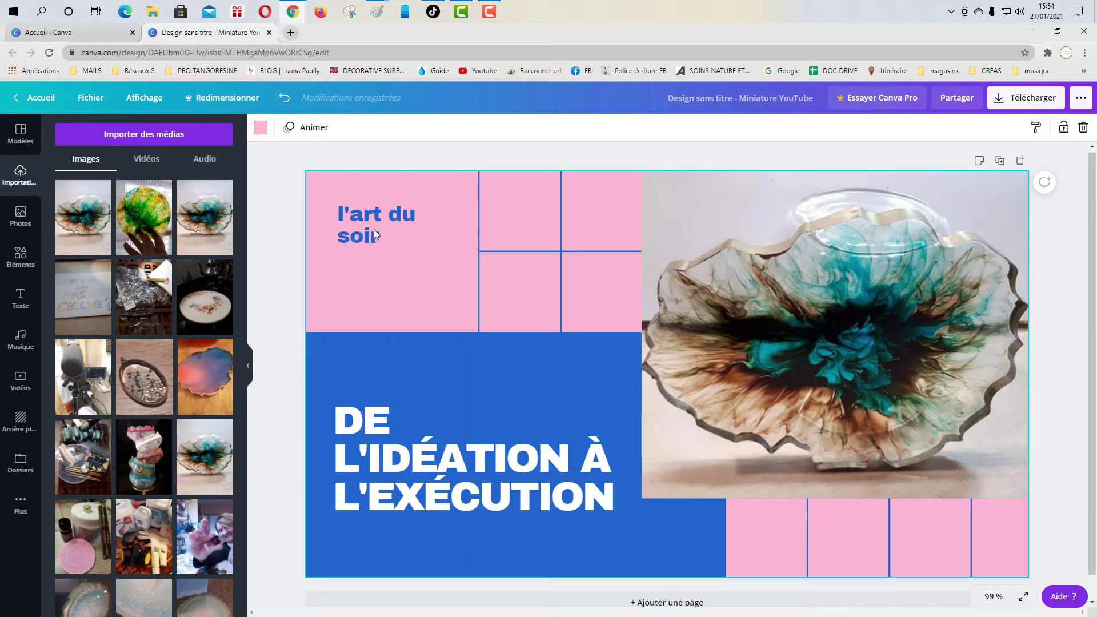
pyautogui.click(261, 129)
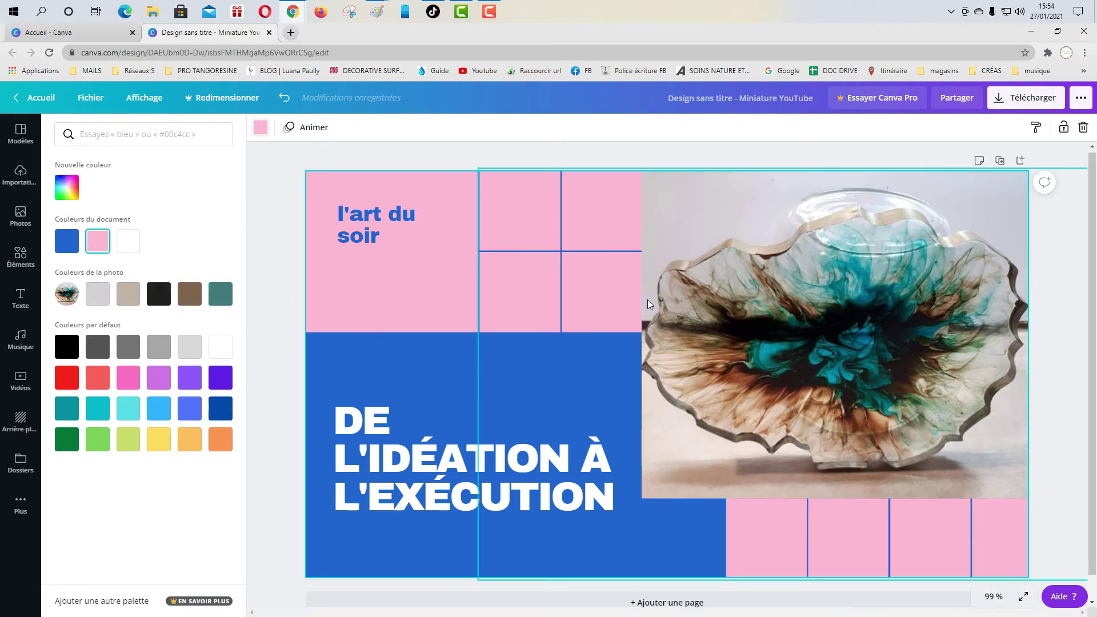
pyautogui.click(222, 295)
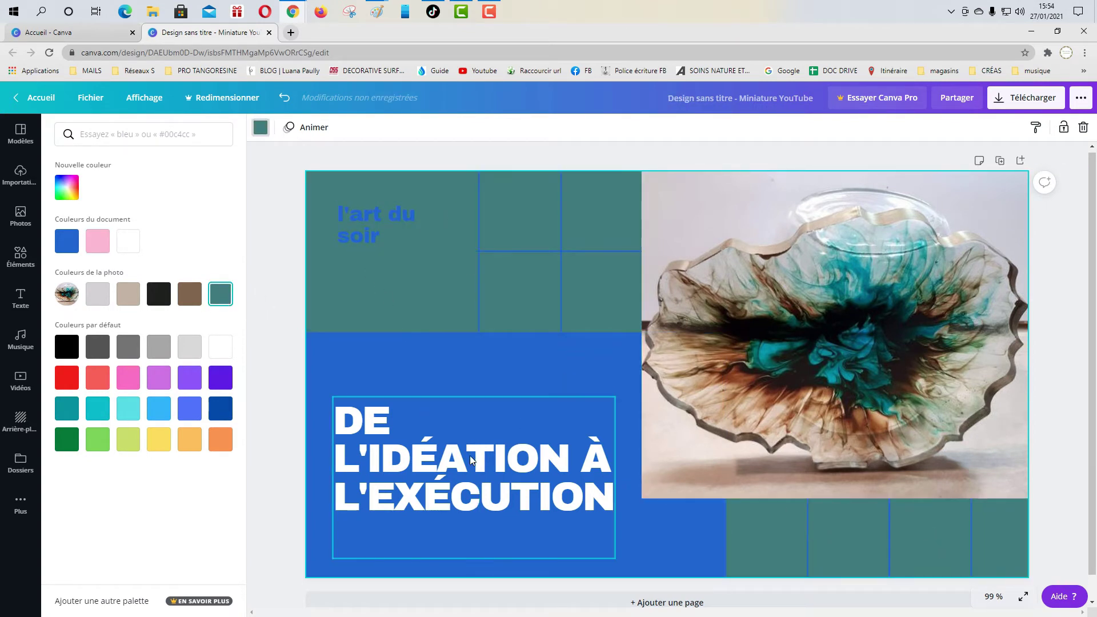
pyautogui.click(386, 380)
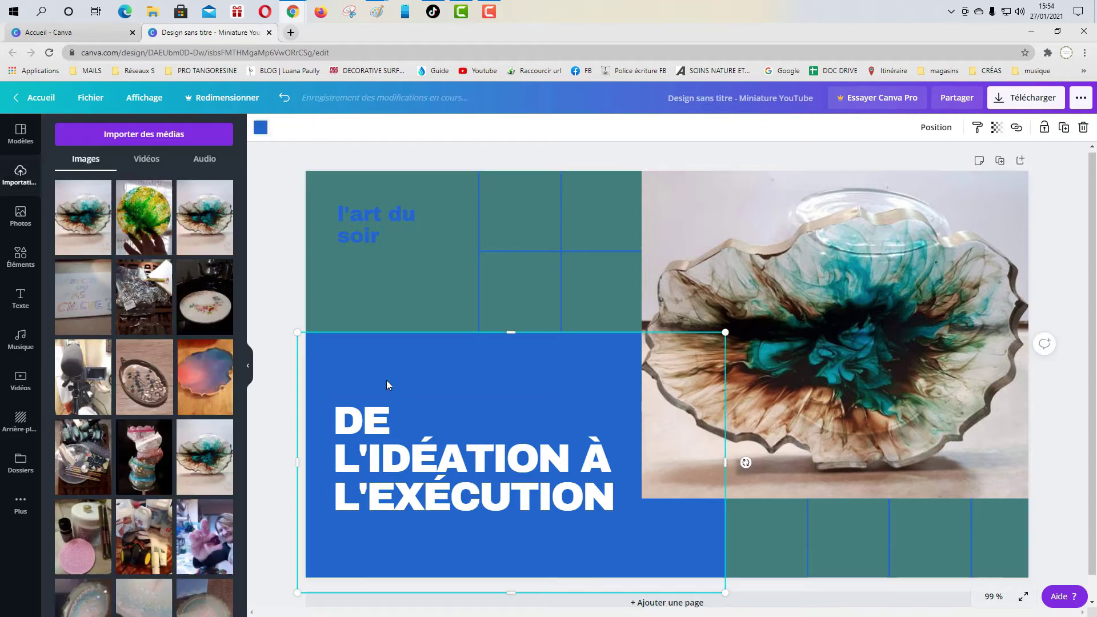
pyautogui.click(258, 130)
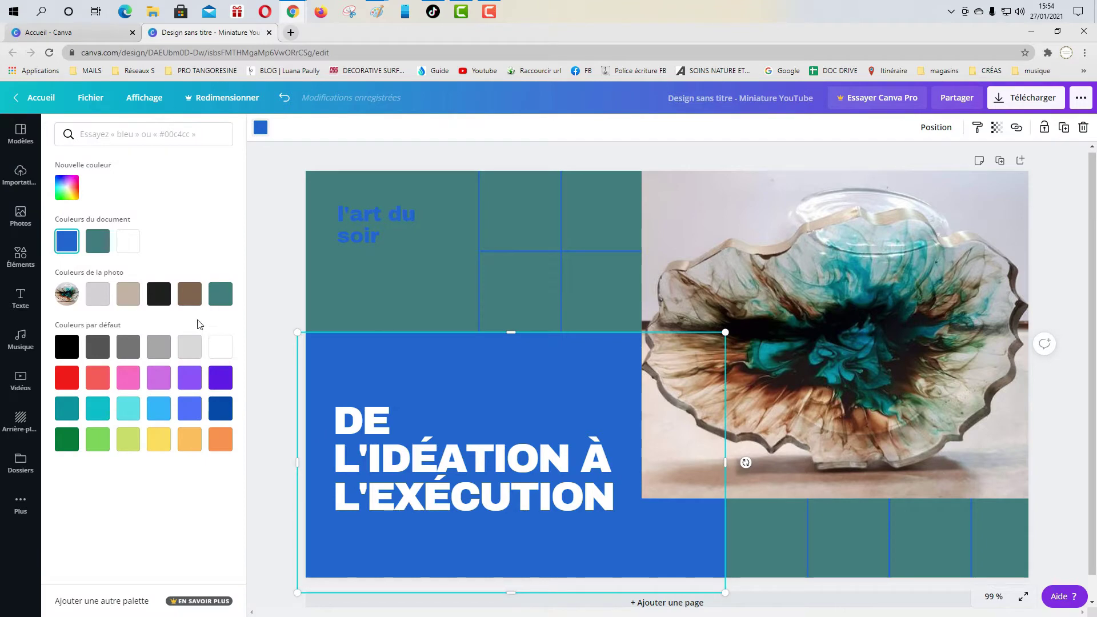
pyautogui.click(193, 304)
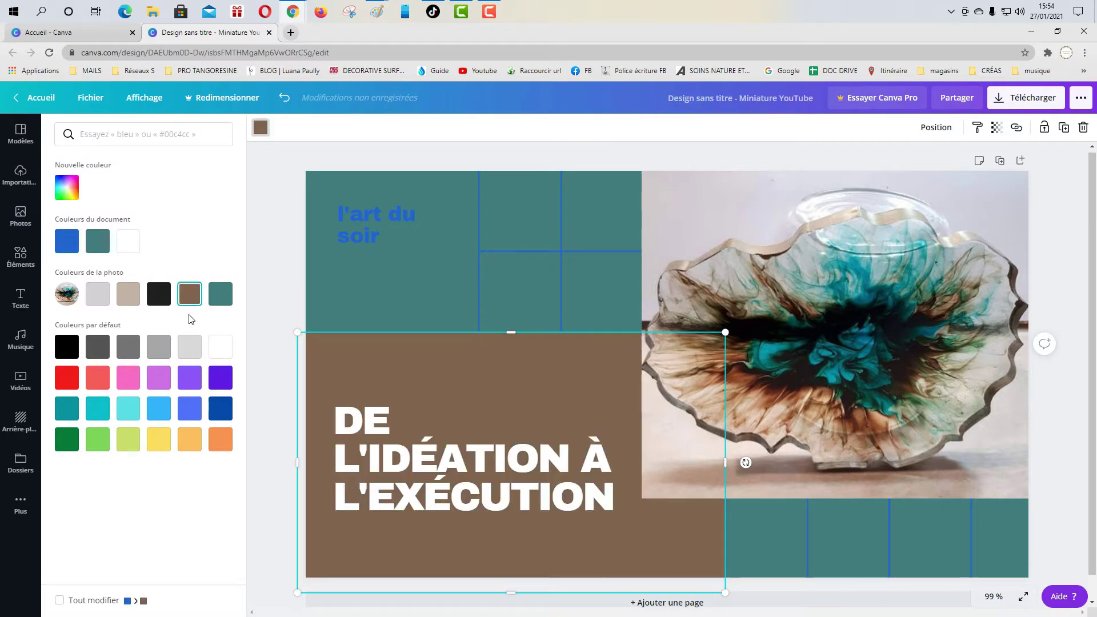
# Replace the "l'art du soir" text with "TUTO" and colour it with the photo's near-black.
pyautogui.click(377, 240)
pyautogui.click(381, 235)
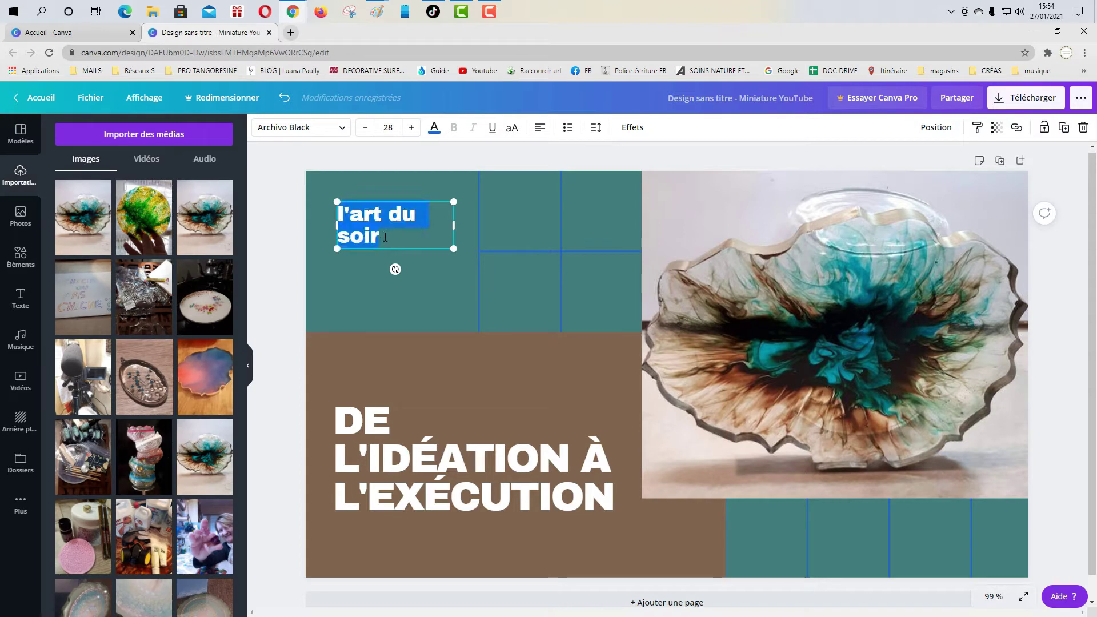
pyautogui.press('BackSpace')
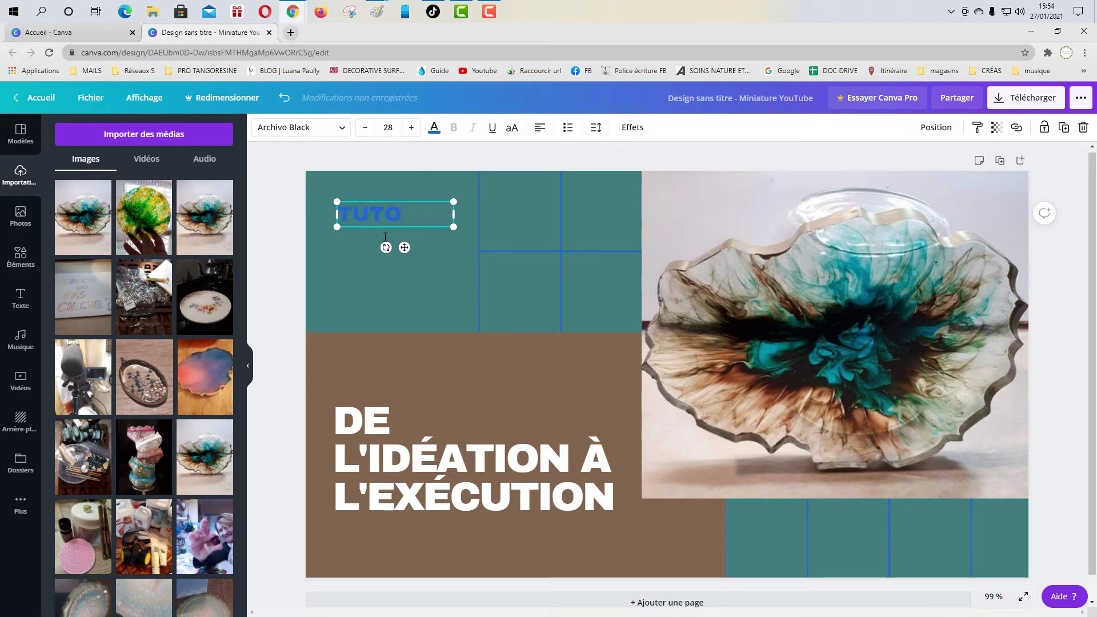
pyautogui.moveTo(393, 213); pyautogui.dragTo(339, 215)
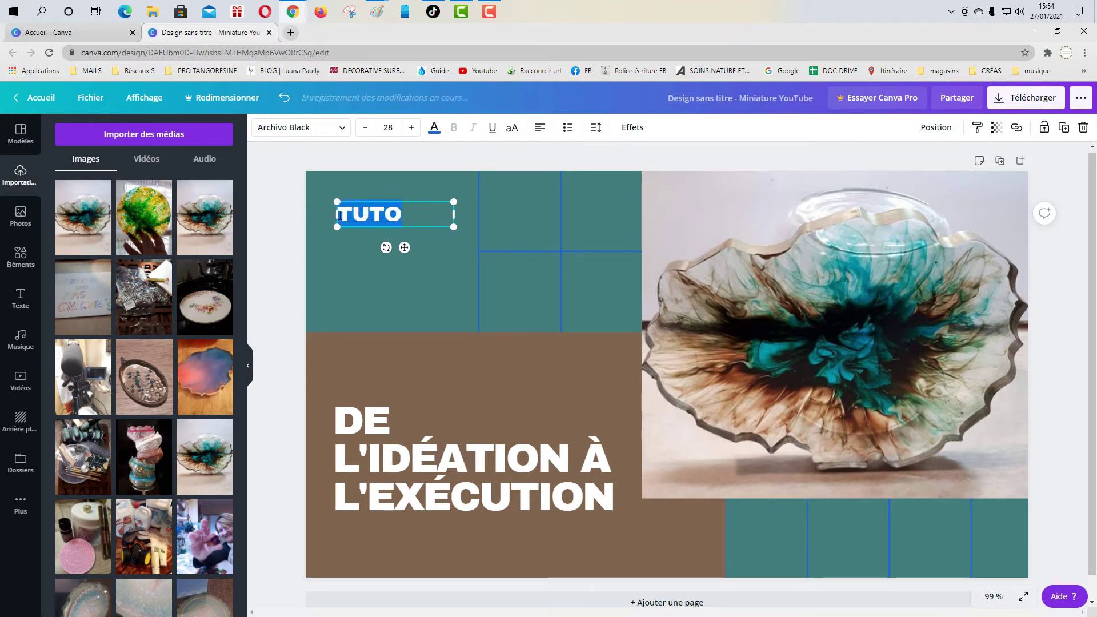
pyautogui.click(434, 129)
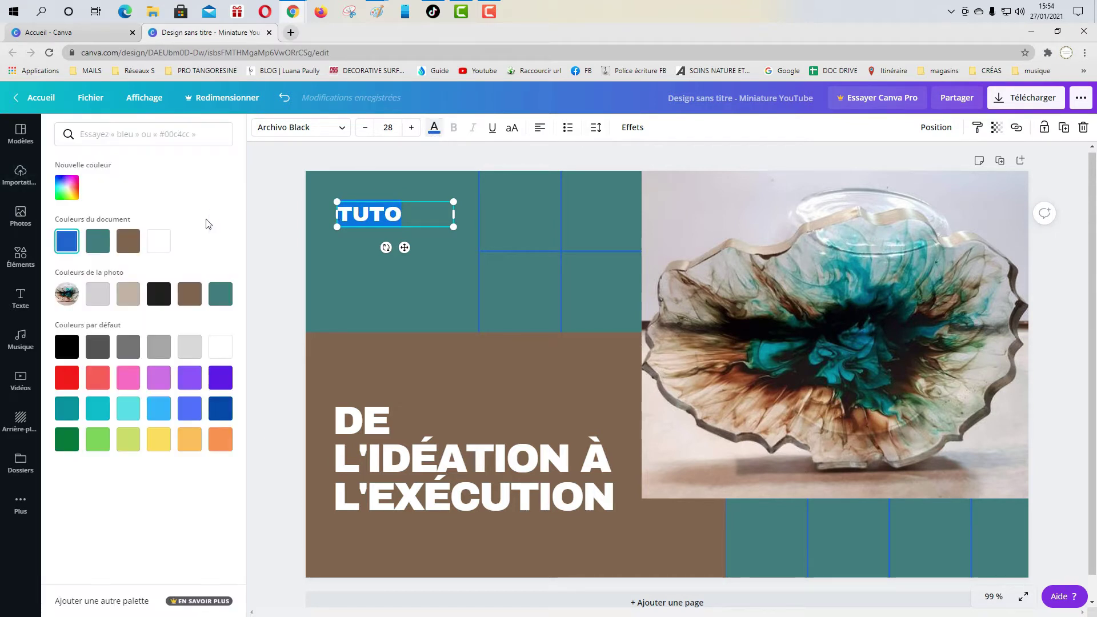
pyautogui.click(154, 295)
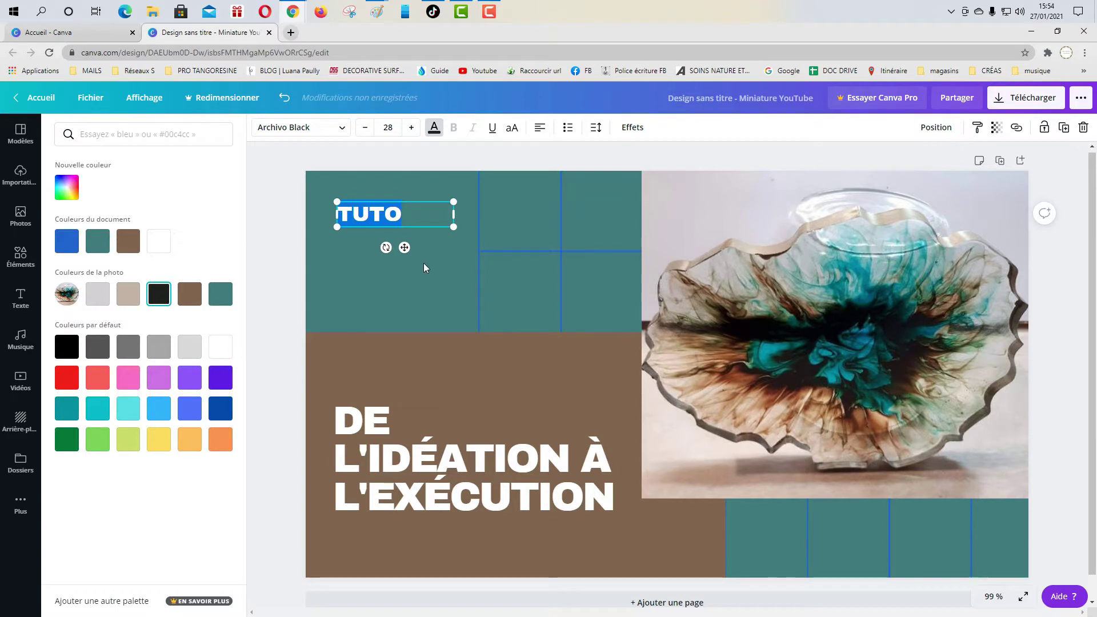
pyautogui.click(451, 307)
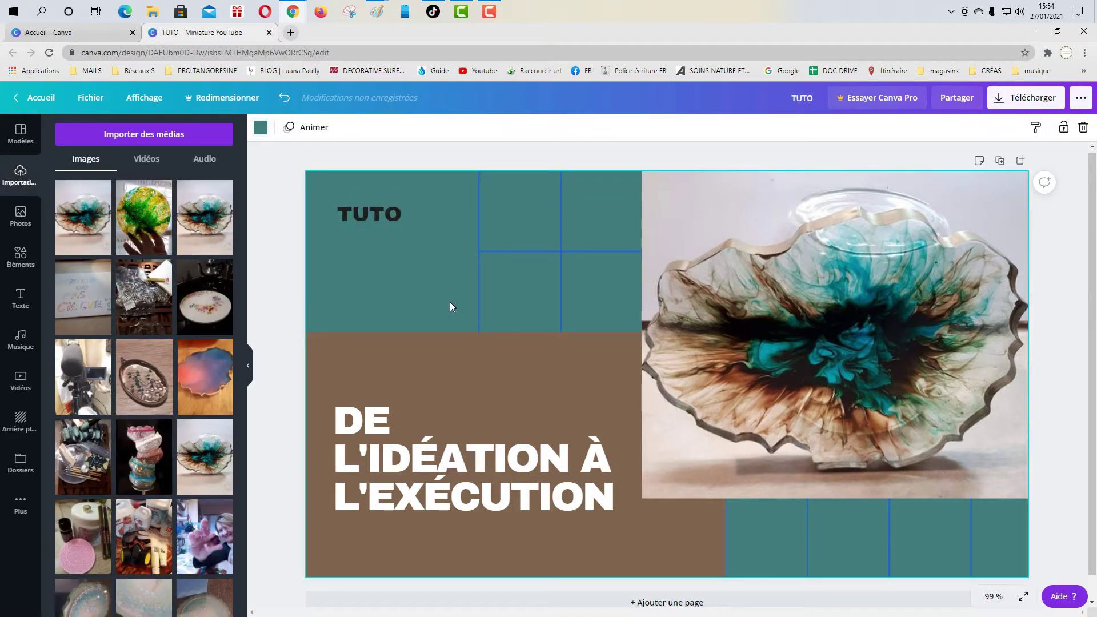
# Set the "TUTO" text to the Aloja font at size 48.
pyautogui.click(412, 213)
pyautogui.moveTo(412, 213); pyautogui.dragTo(322, 214)
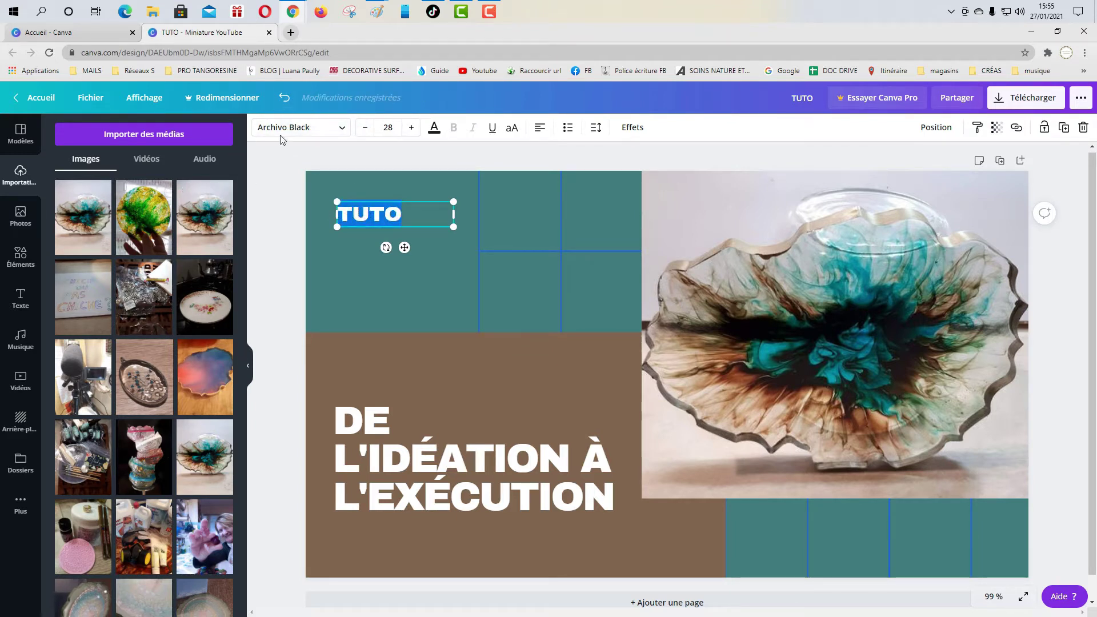
pyautogui.click(334, 129)
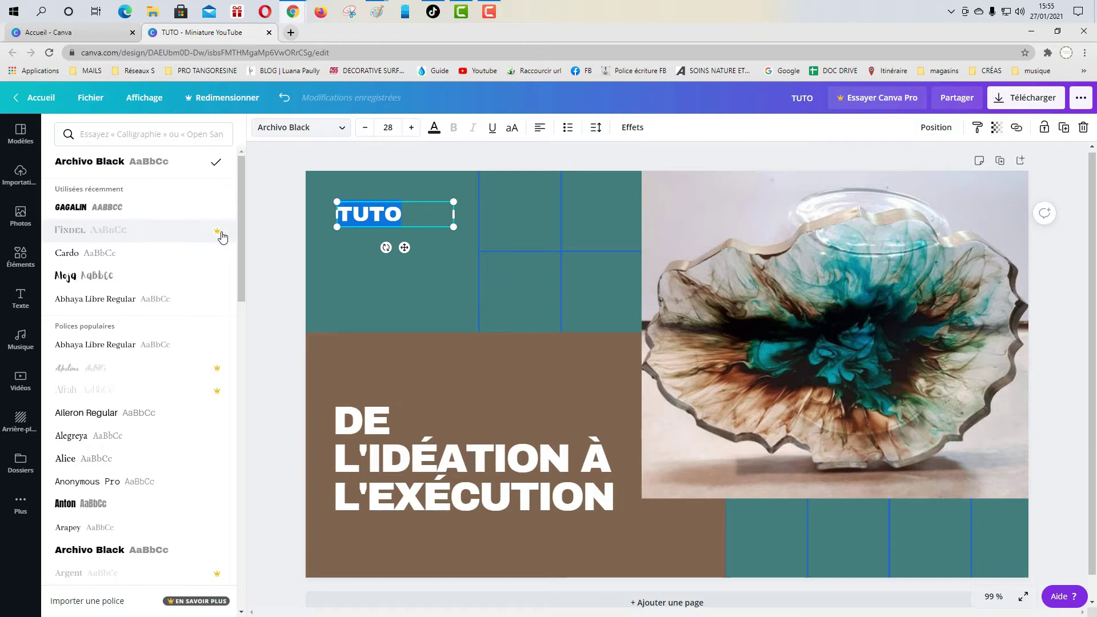
pyautogui.click(74, 282)
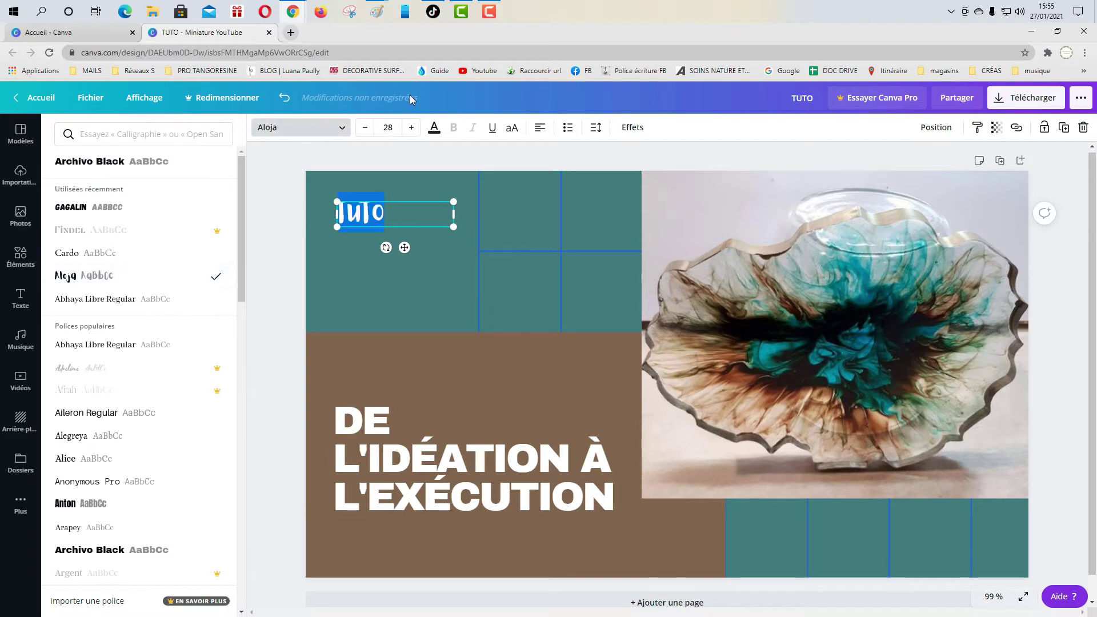
pyautogui.click(389, 128)
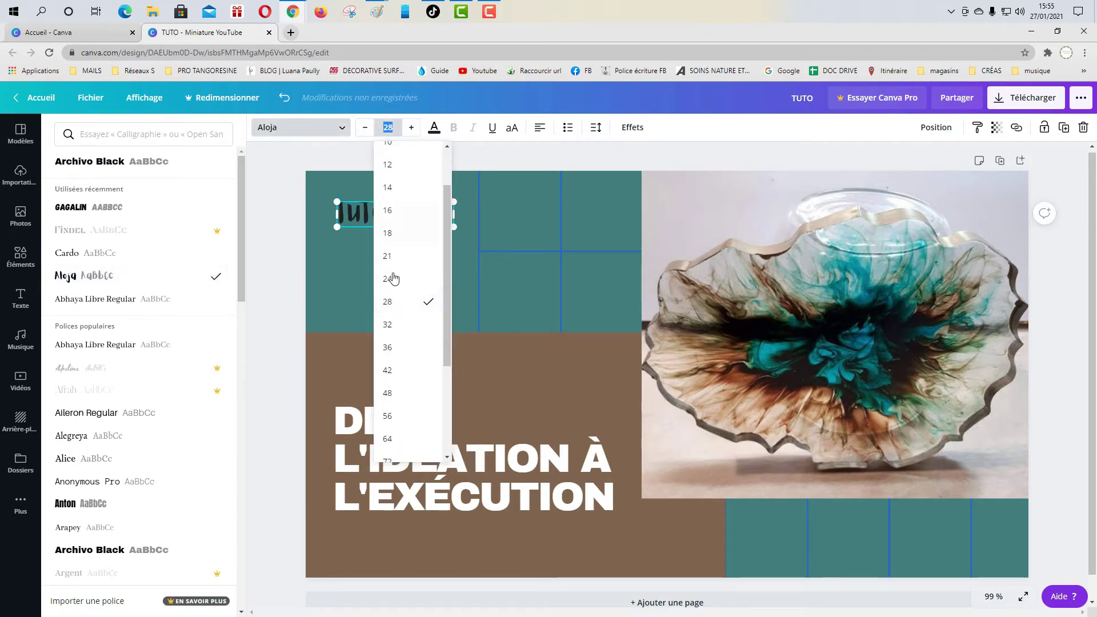
pyautogui.click(388, 394)
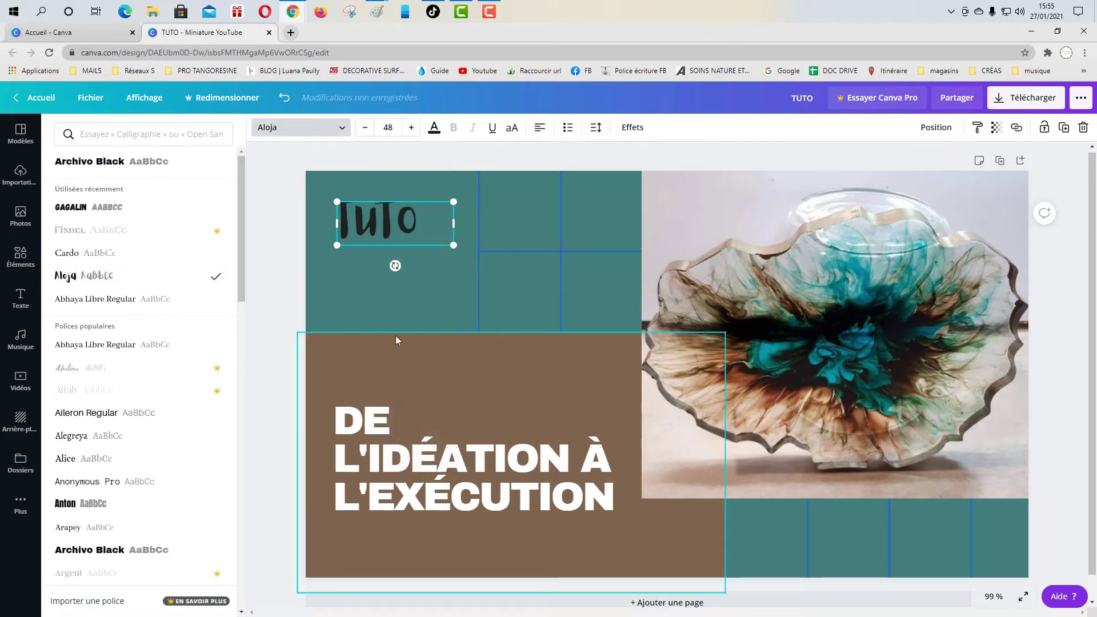
# Move the "TUTO" text to about the middle of the teal area above the brown block.
pyautogui.click(505, 315)
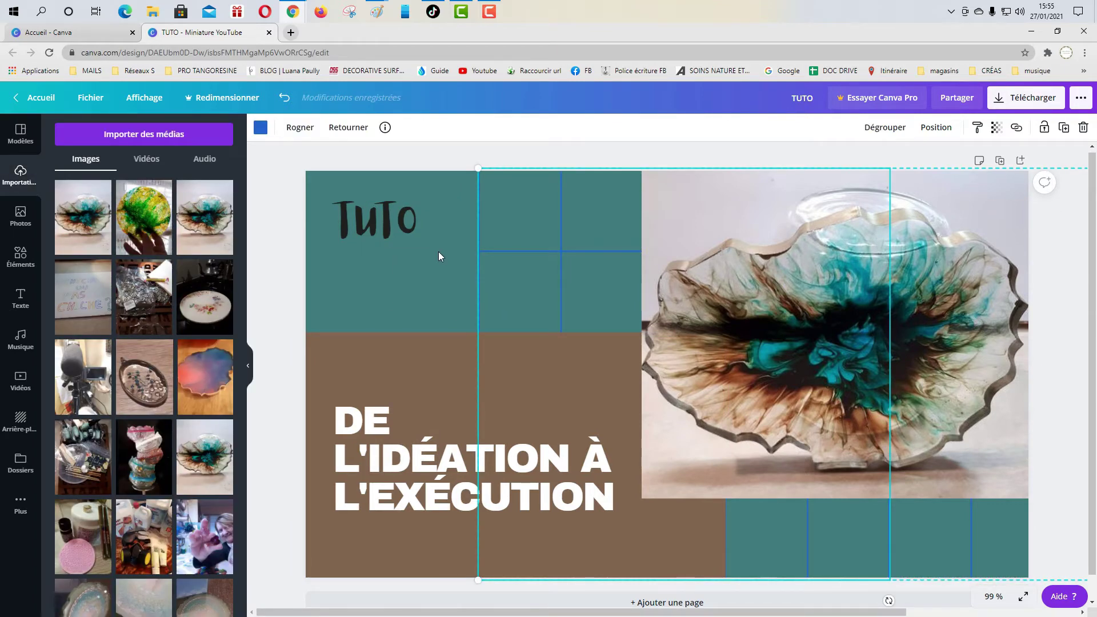
pyautogui.click(394, 227)
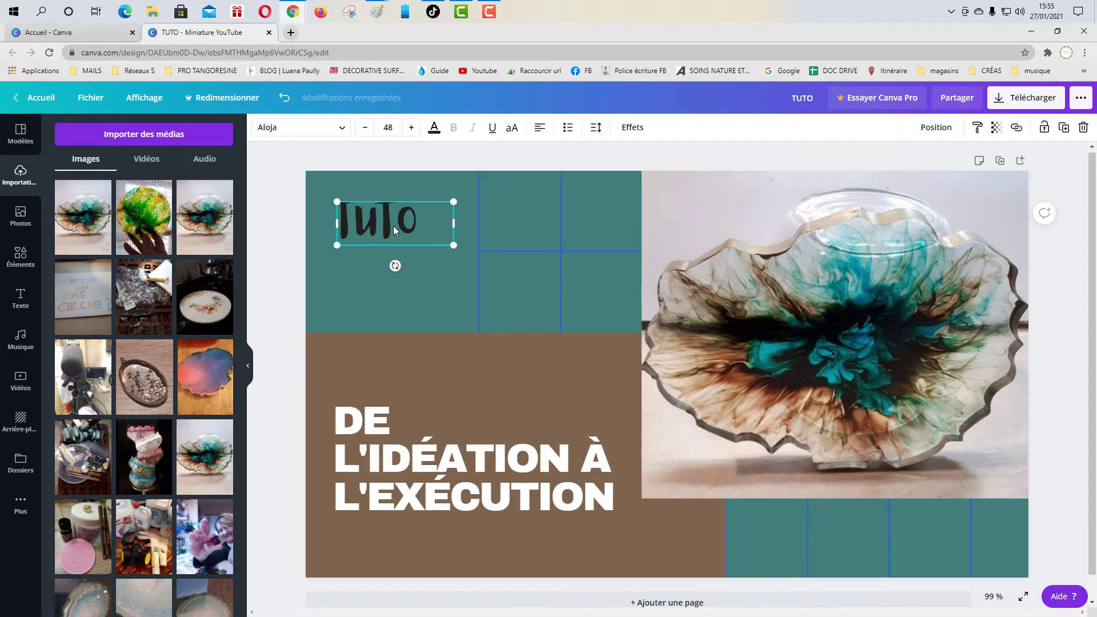
pyautogui.moveTo(386, 218); pyautogui.dragTo(464, 250)
# Delete the two blue grid-line elements from the teal background.
pyautogui.click(586, 227)
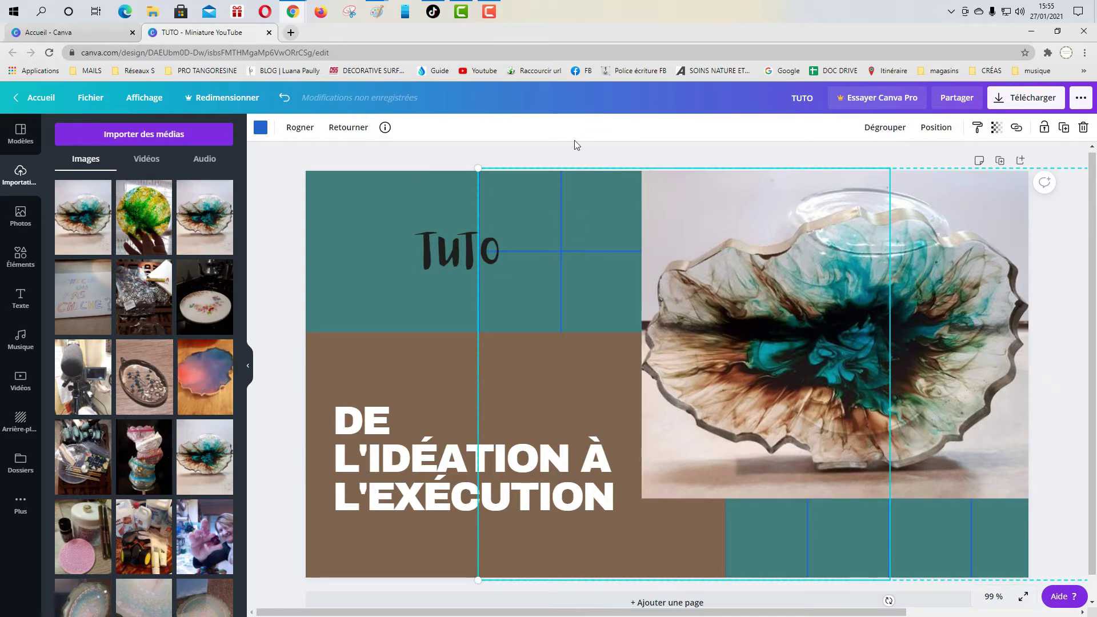
pyautogui.rightClick(586, 231)
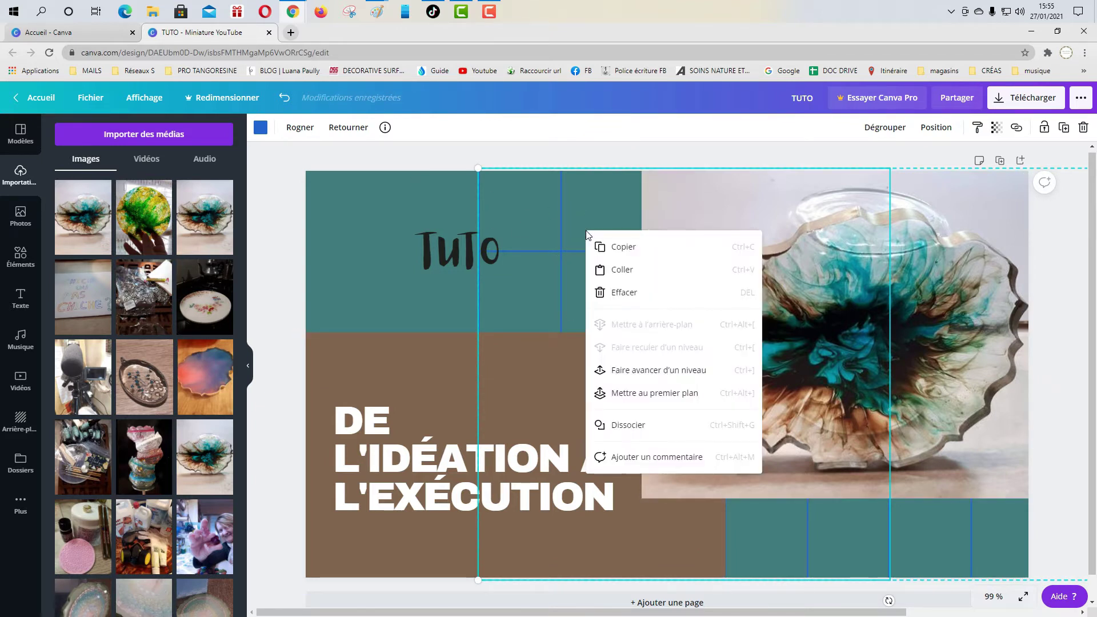
pyautogui.click(606, 295)
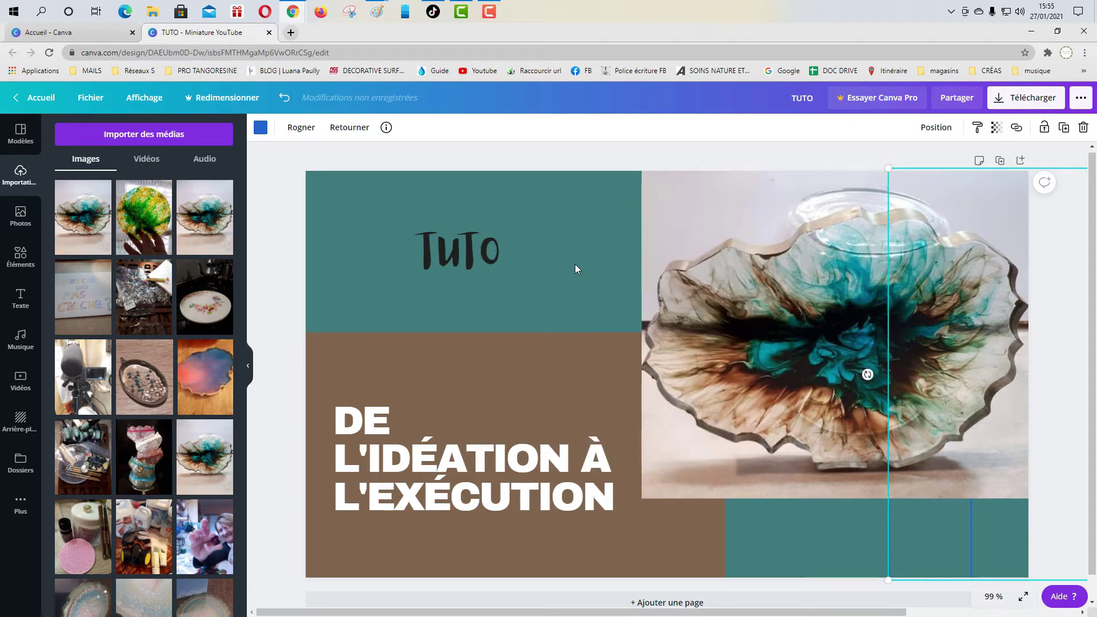
pyautogui.rightClick(973, 538)
pyautogui.click(901, 475)
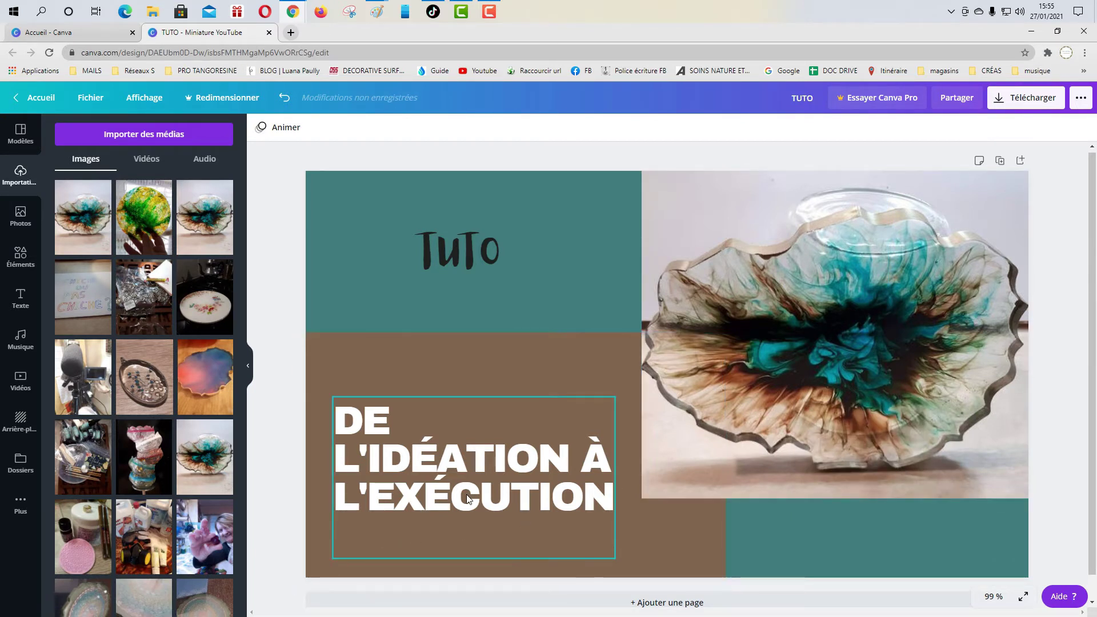
# Clear the title "De l'idéation à l'exécution" and widen its empty text box across the brown block.
pyautogui.click(570, 506)
pyautogui.click(592, 506)
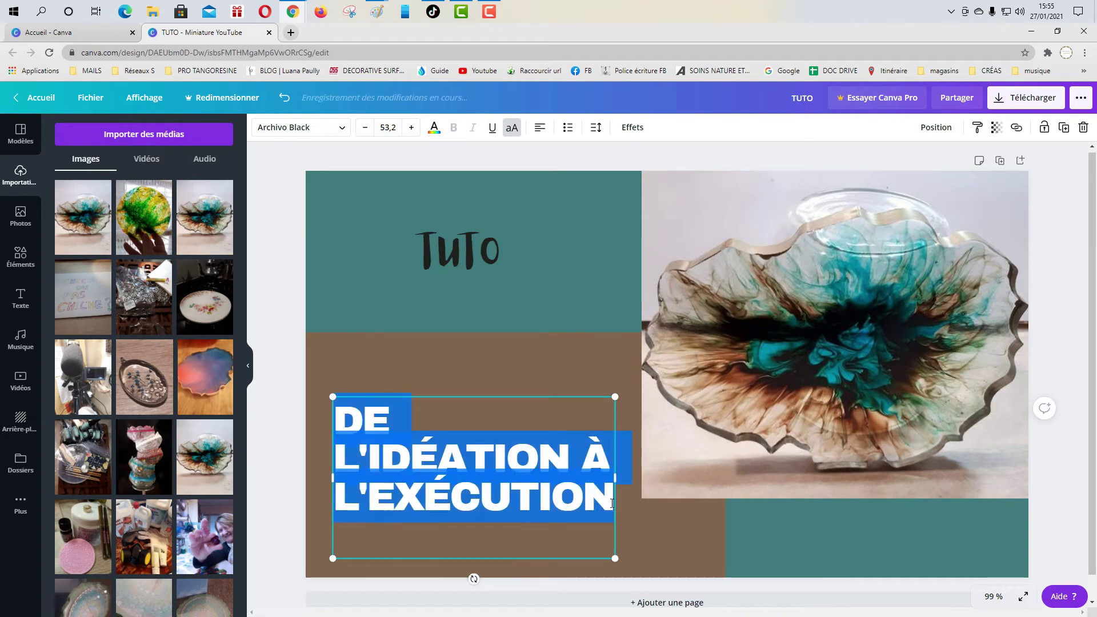
pyautogui.press('BackSpace')
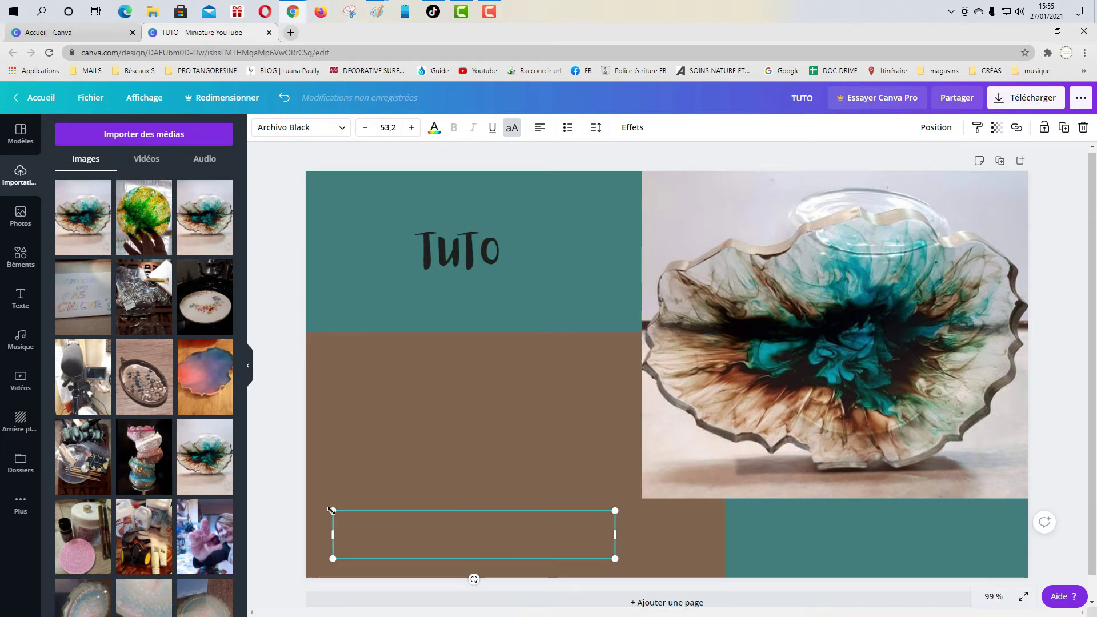
pyautogui.moveTo(333, 495); pyautogui.dragTo(351, 455)
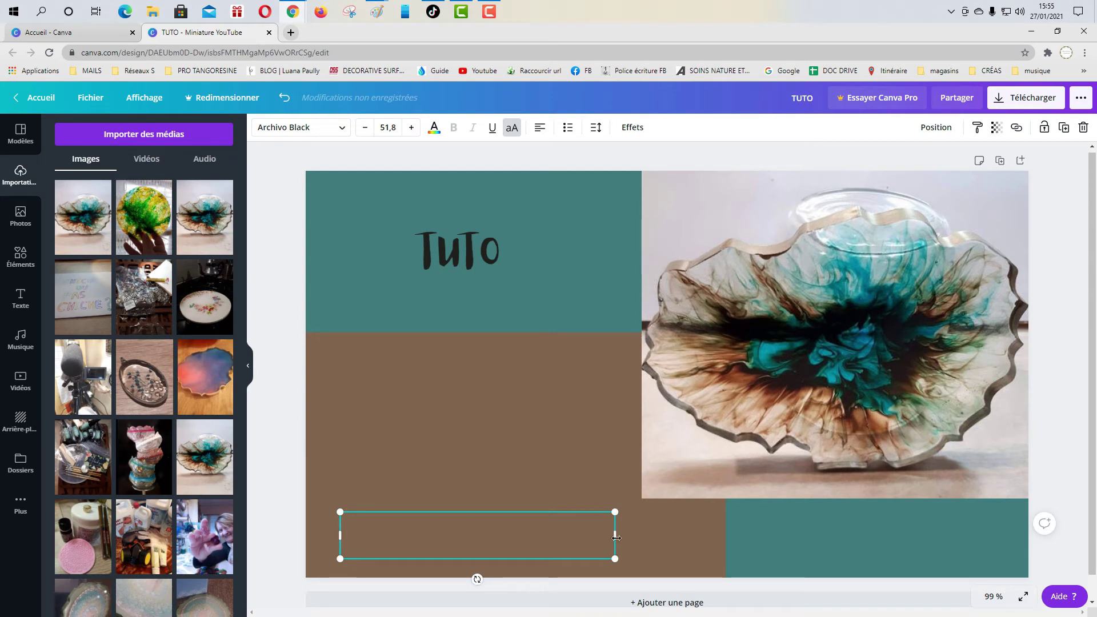
pyautogui.moveTo(615, 538); pyautogui.dragTo(667, 538)
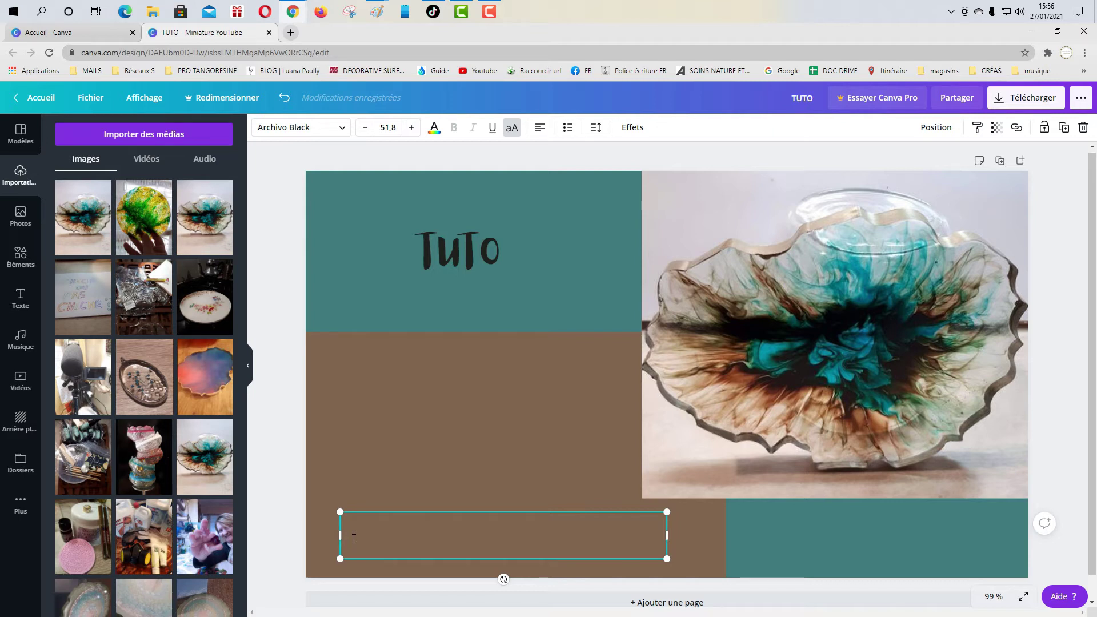
# Enter "SOUS VERRE FORME G2ODE ENCRE ALCOOL" as the title in the brown block.
pyautogui.write('SOUS')
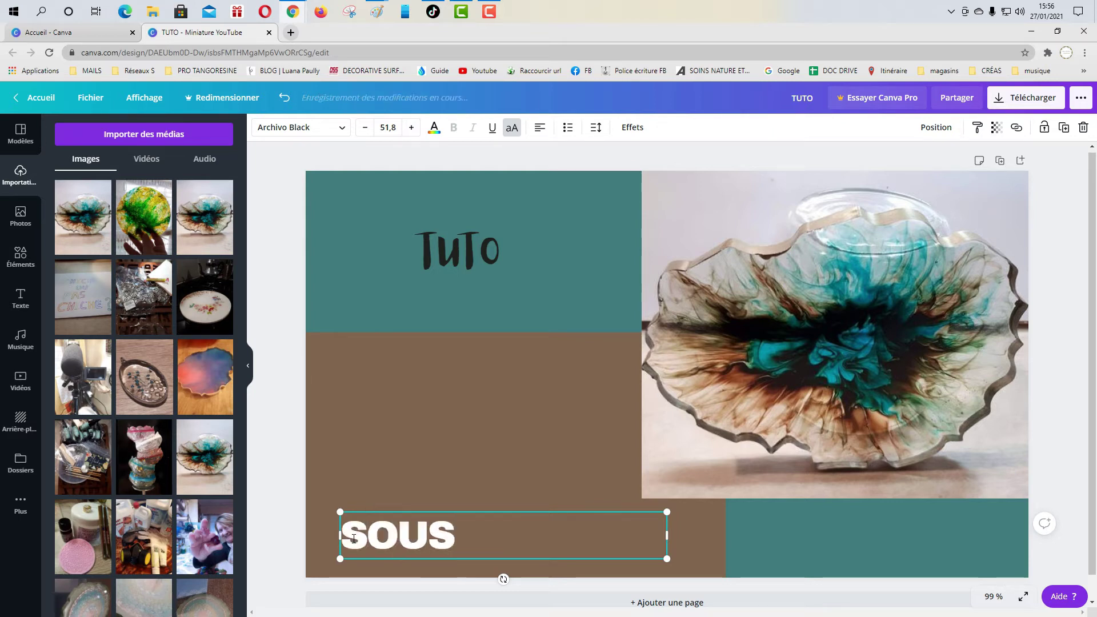
pyautogui.write(' VERRE')
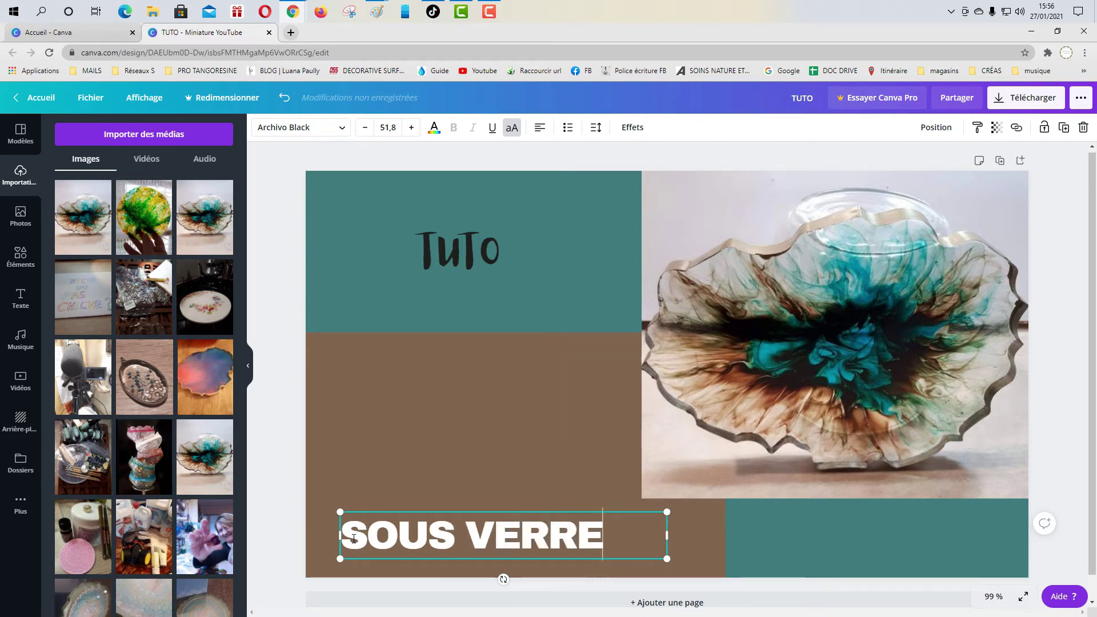
pyautogui.write(' FORME G')
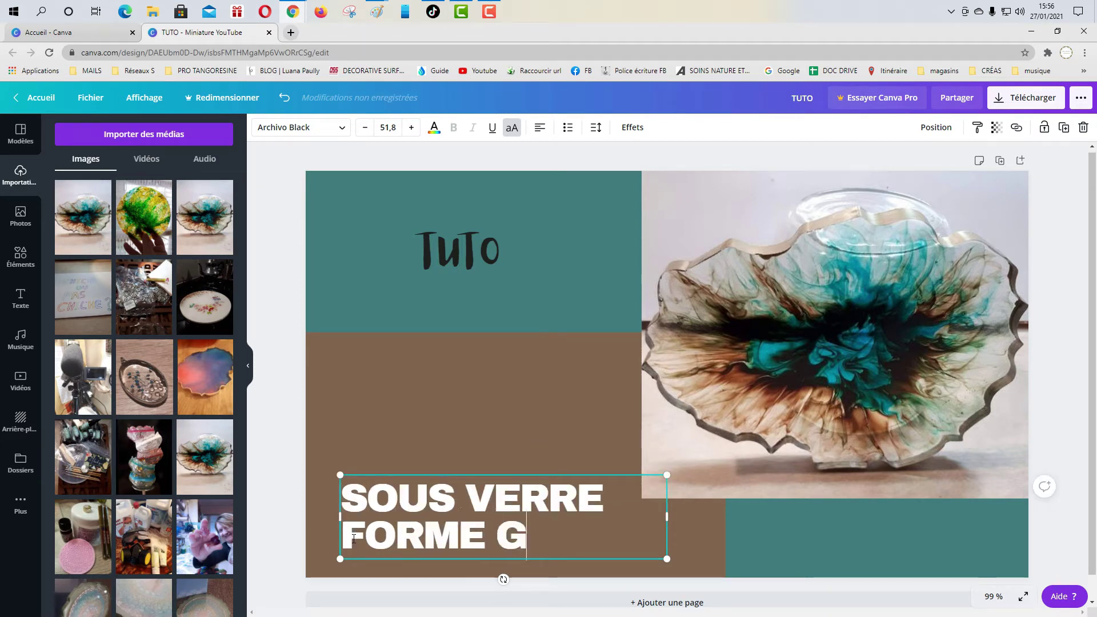
pyautogui.write('2ODE ENCR')
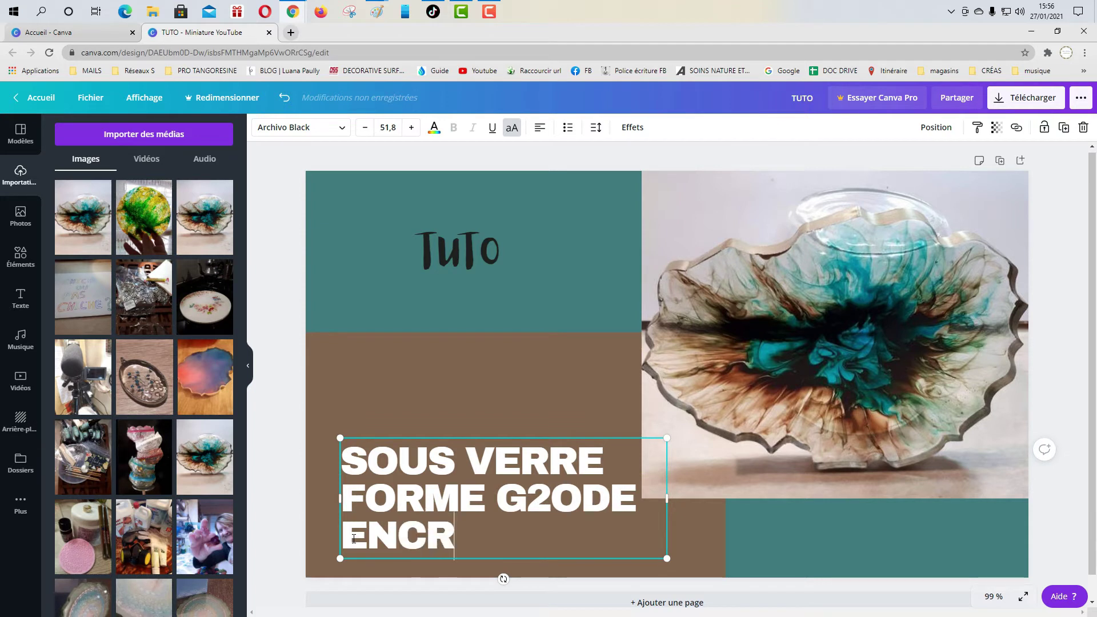
pyautogui.write('E ALCOOL')
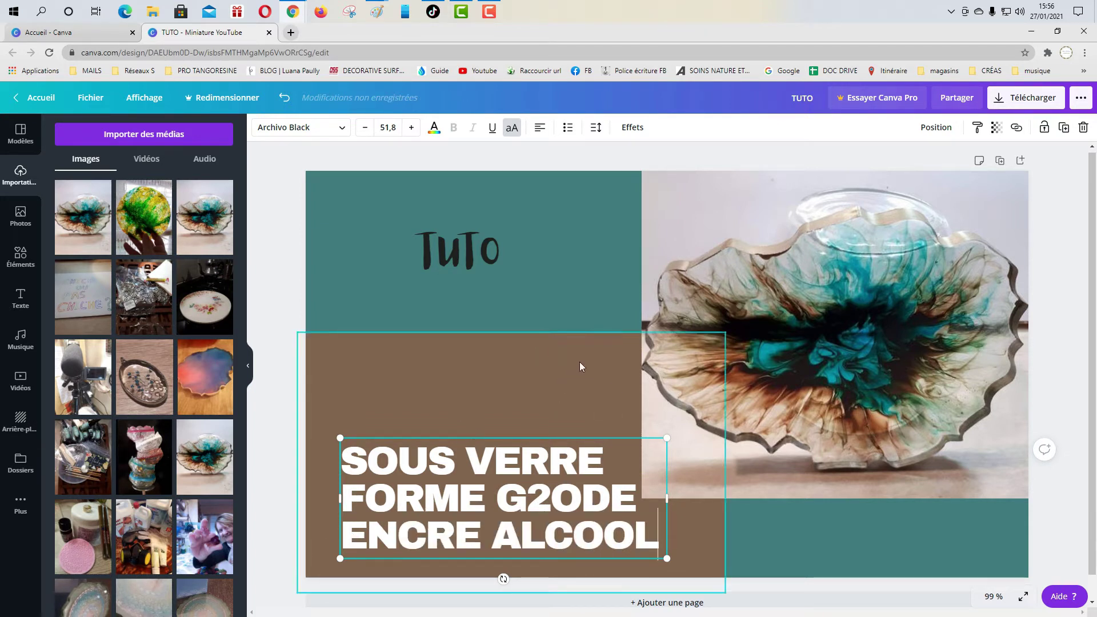
pyautogui.click(810, 423)
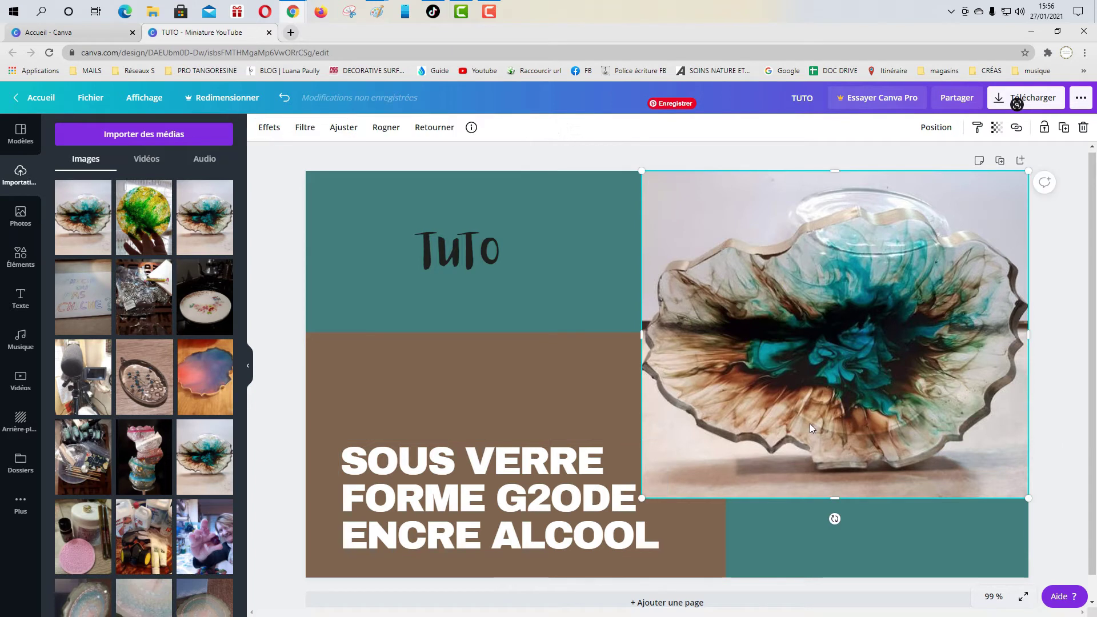
# Move the title higher in the brown block and correct "G2ODE" to "GÉODE".
pyautogui.click(522, 497)
pyautogui.moveTo(522, 497); pyautogui.dragTo(491, 414)
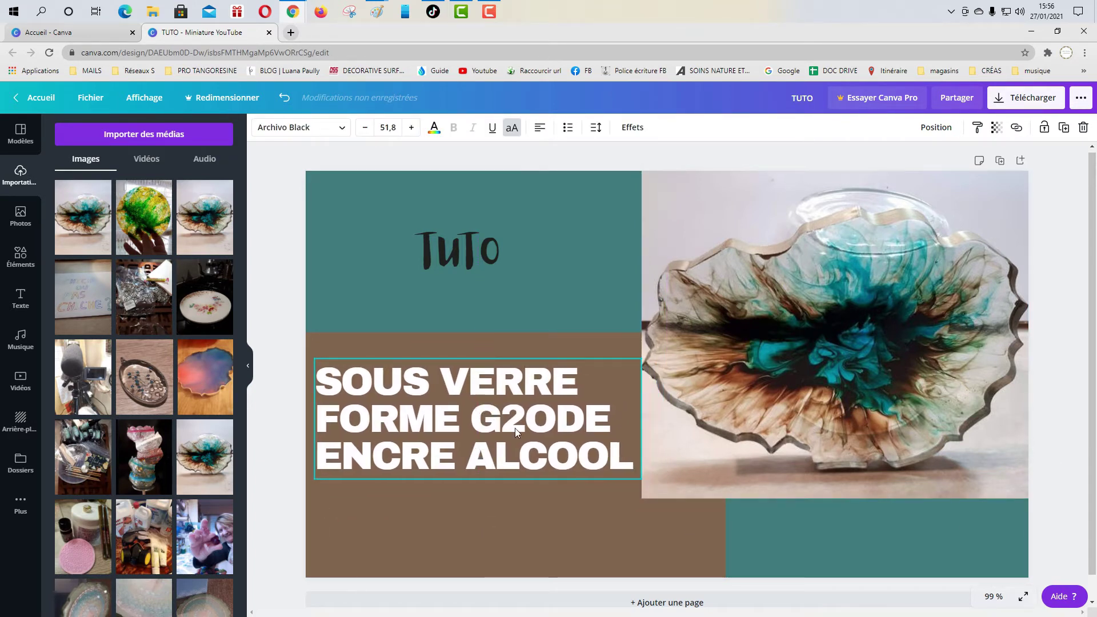
pyautogui.click(561, 423)
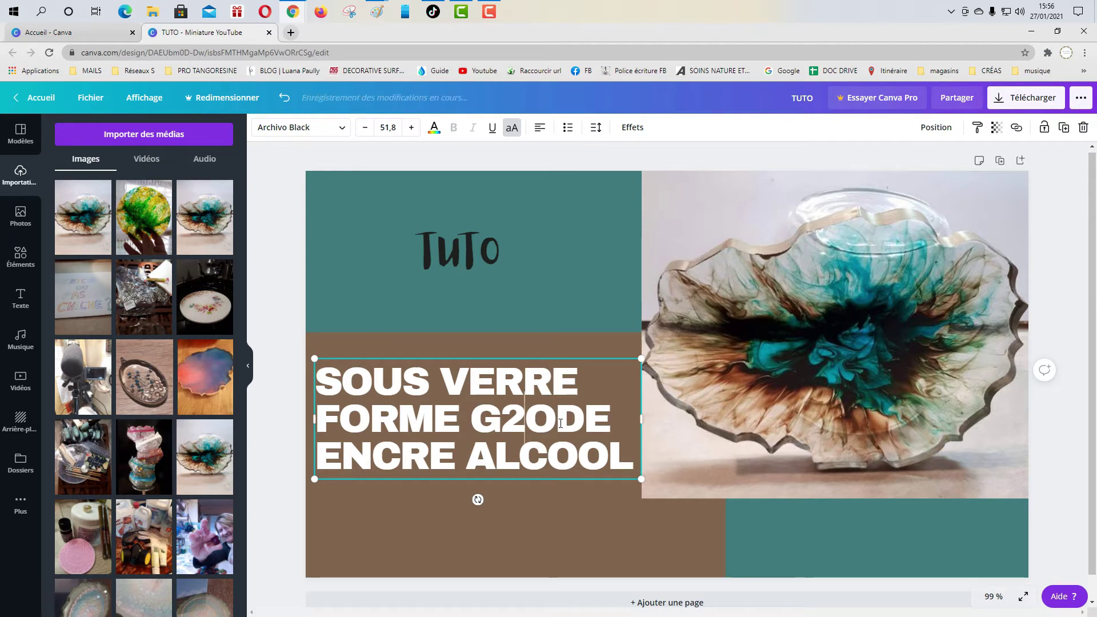
pyautogui.press('BackSpace')
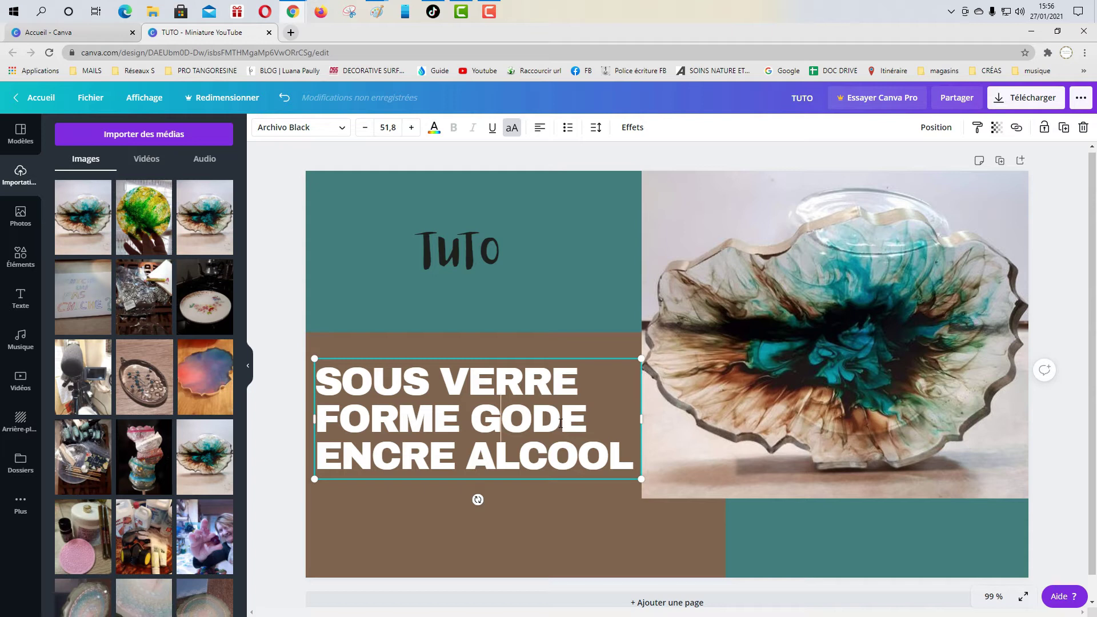
pyautogui.write('é')
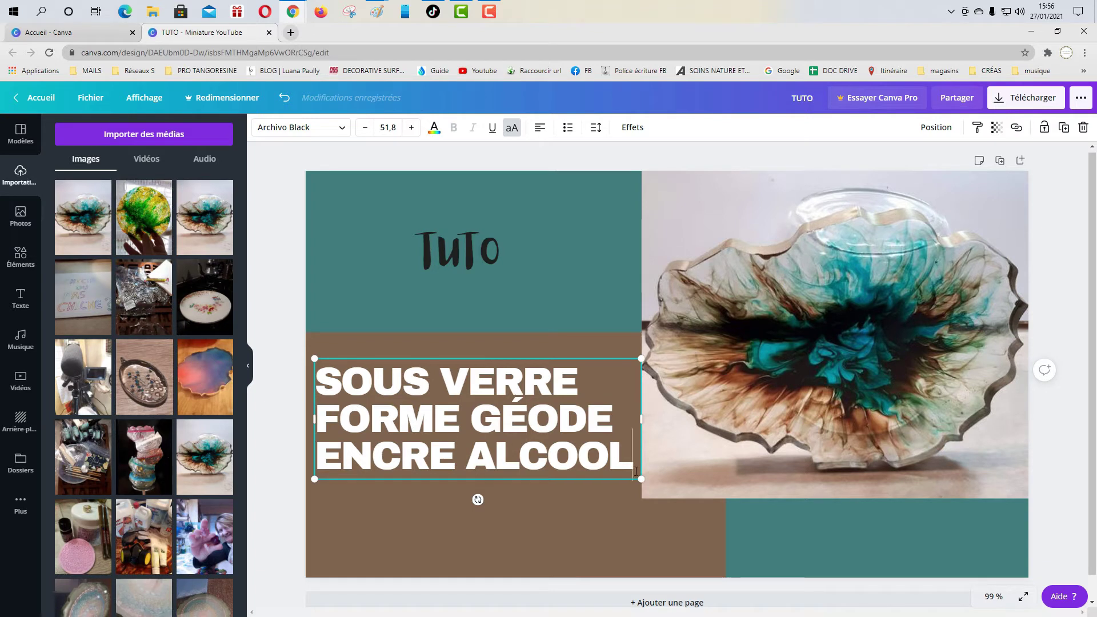
# Try to apply a premium font to the whole title and dismiss the Canva Pro offer.
pyautogui.moveTo(635, 472); pyautogui.dragTo(307, 374)
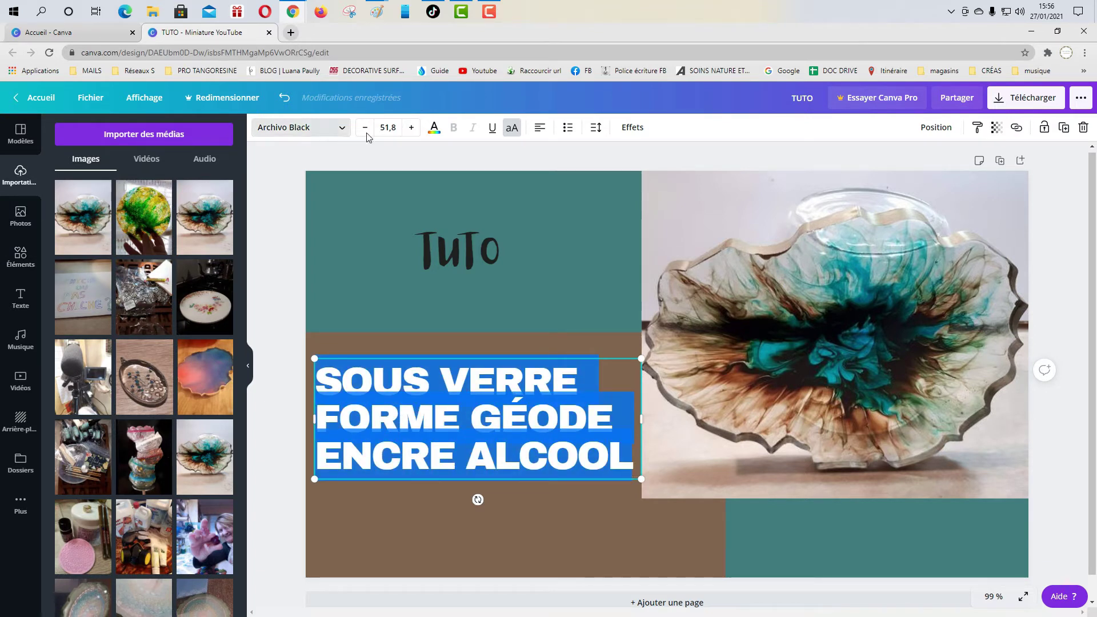
pyautogui.click(348, 129)
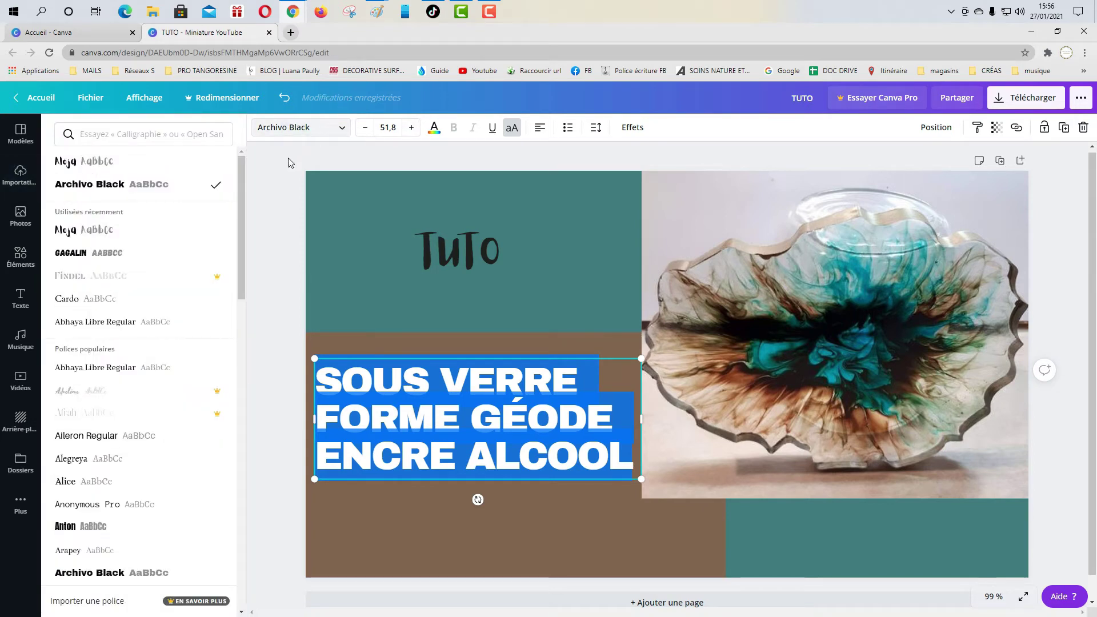
pyautogui.scroll(-6, 177, 505)
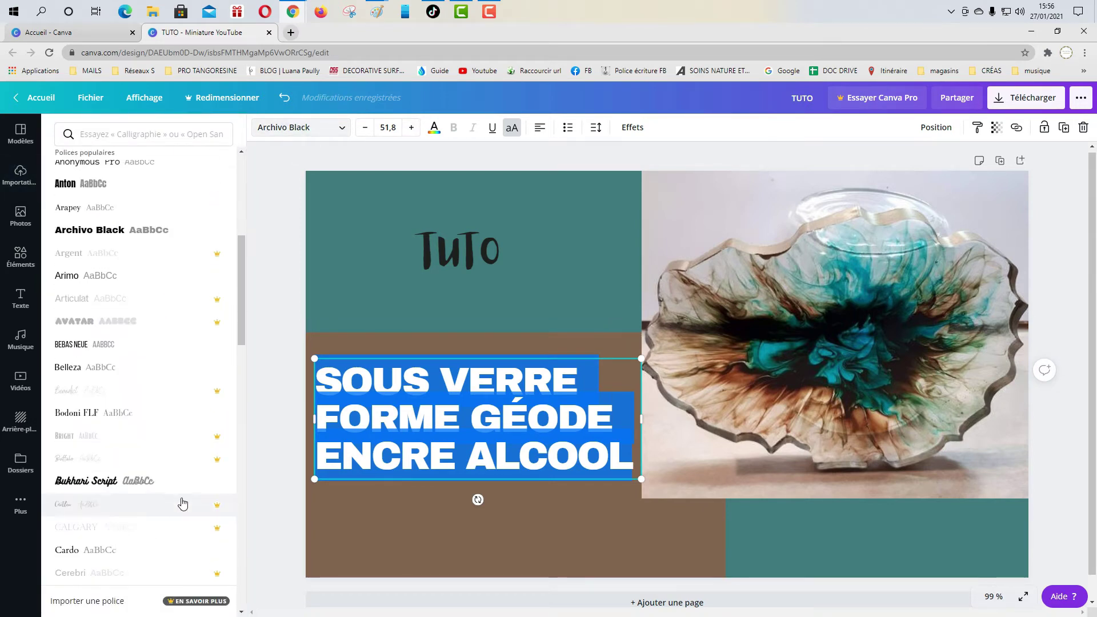
pyautogui.click(96, 443)
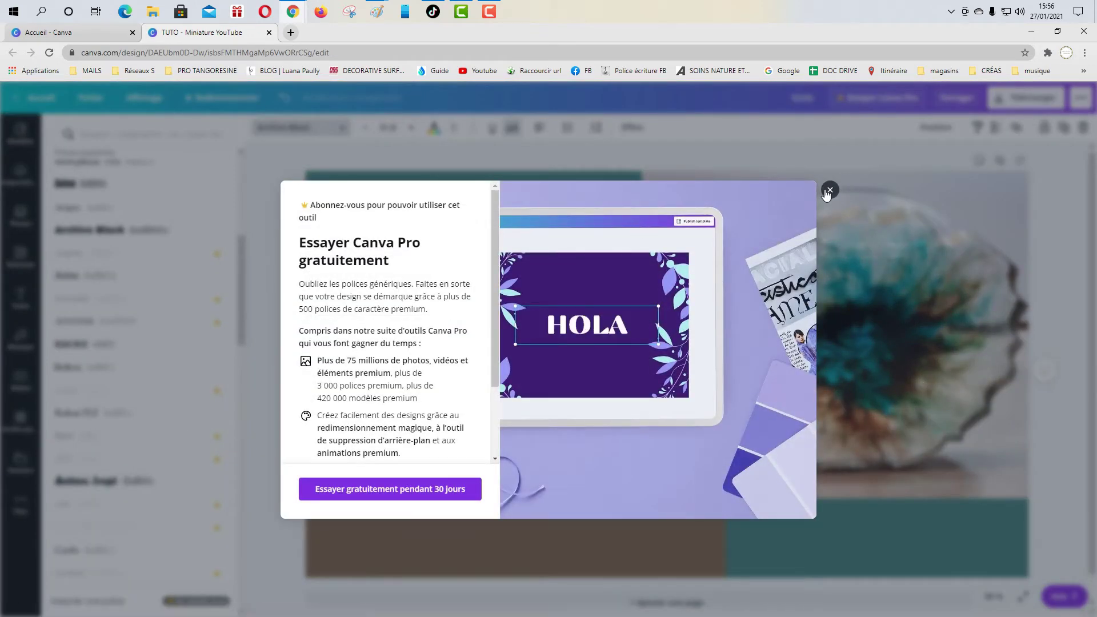
pyautogui.click(828, 190)
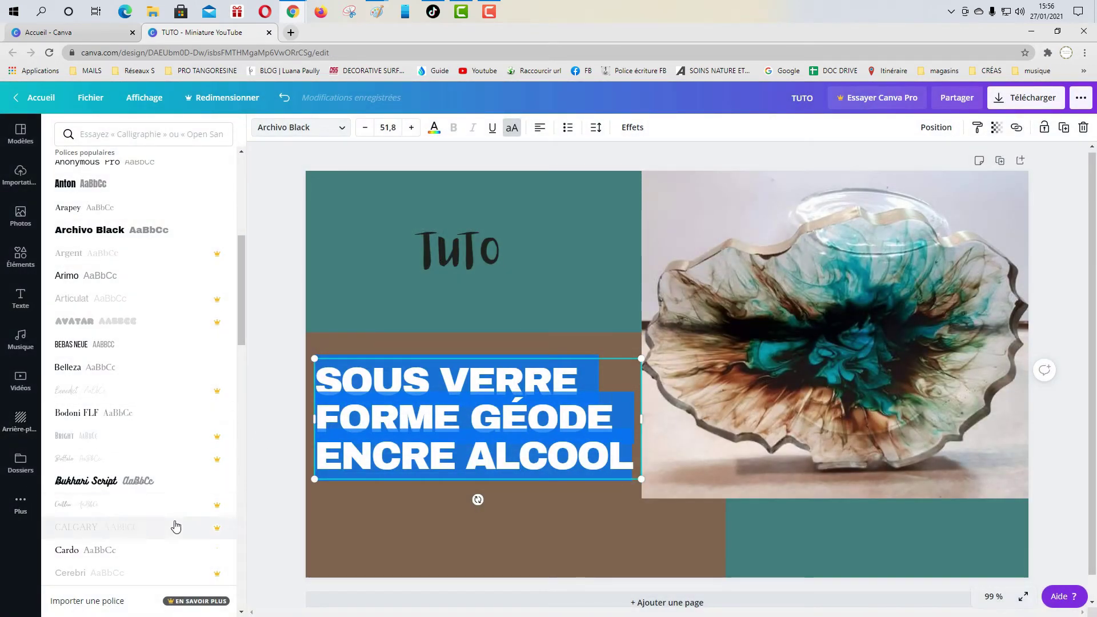
# Browse the popular fonts and apply Arapey to the title.
pyautogui.scroll(-3, 169, 497)
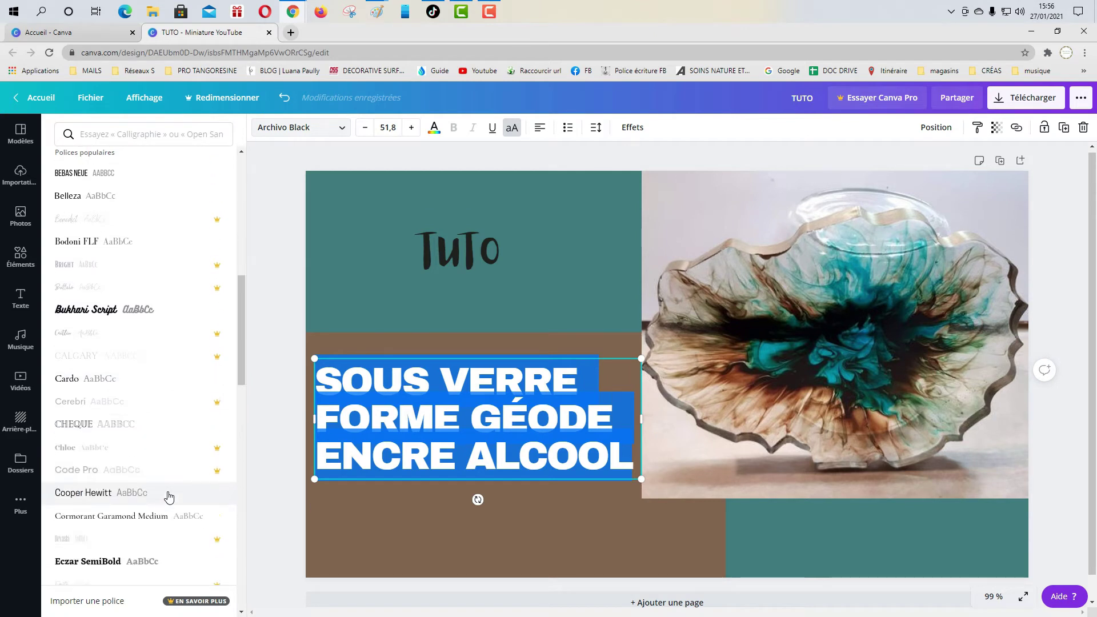
pyautogui.scroll(-1, 169, 497)
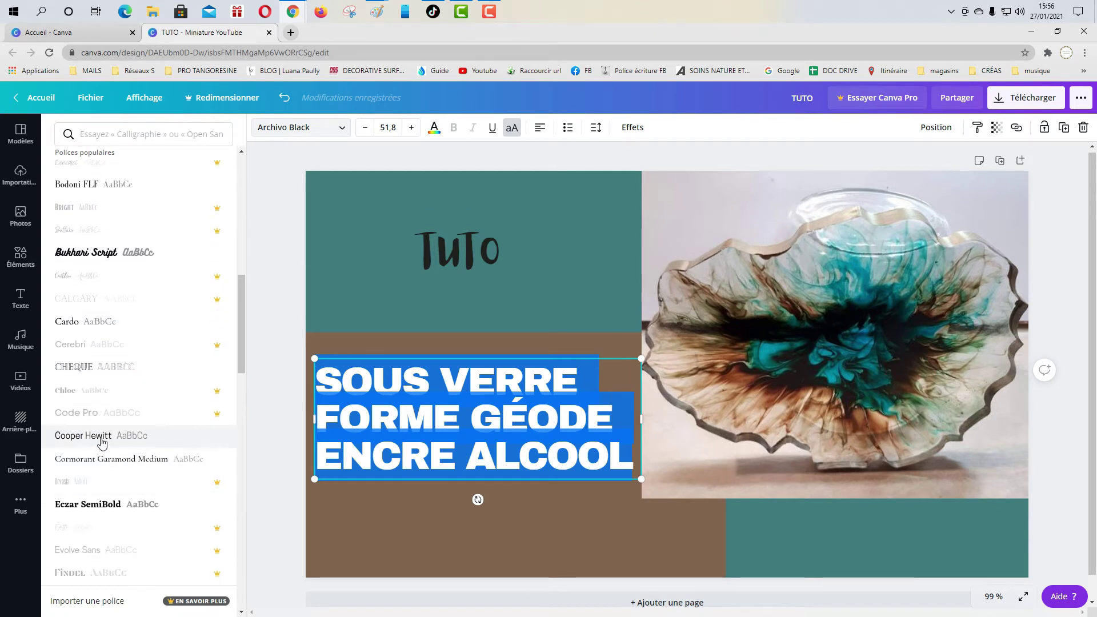
pyautogui.scroll(-2, 124, 474)
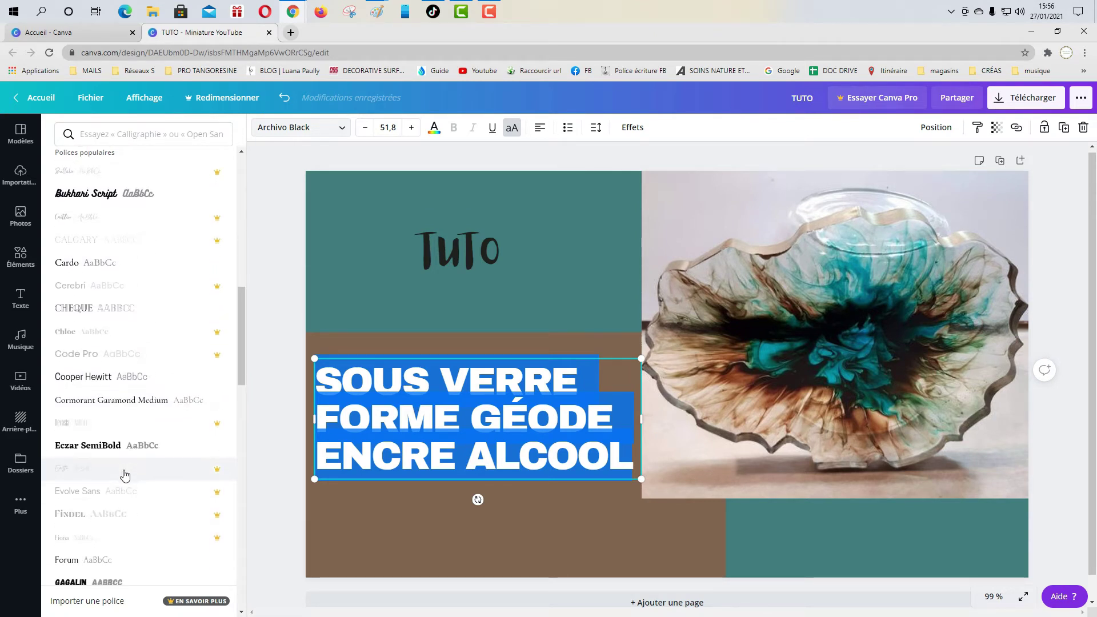
pyautogui.scroll(-1, 125, 476)
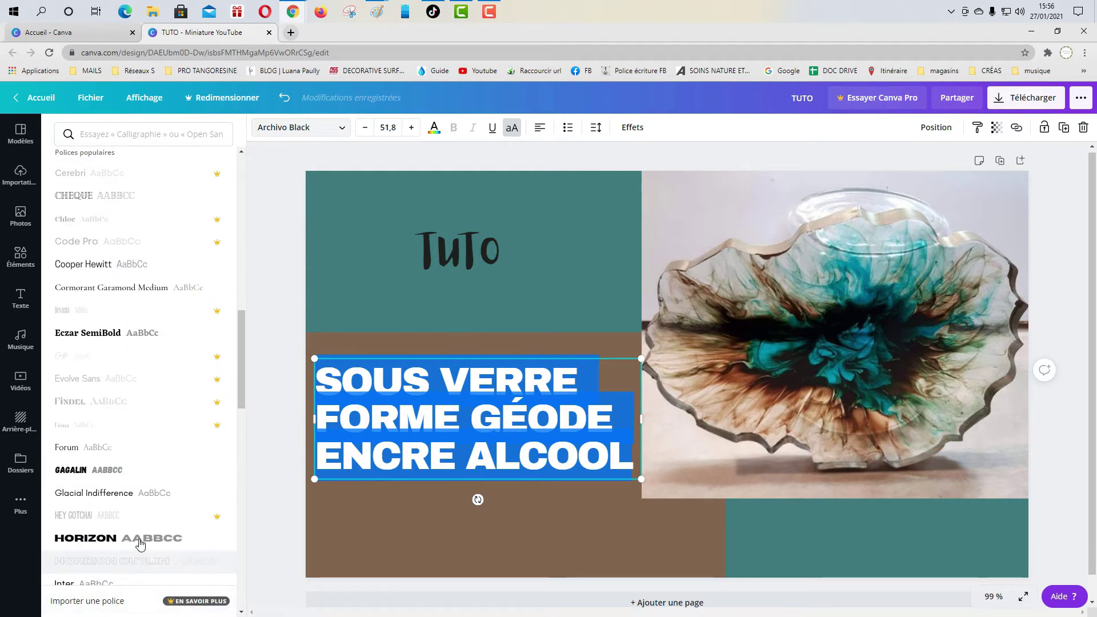
pyautogui.scroll(-3, 138, 525)
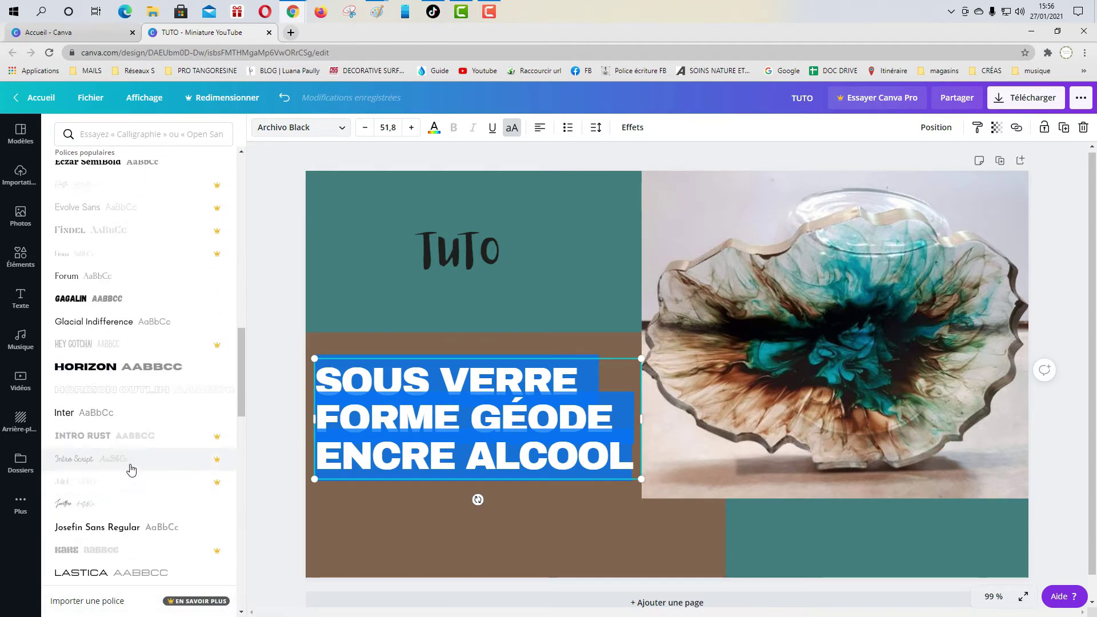
pyautogui.scroll(-2, 128, 468)
pyautogui.scroll(-2, 186, 488)
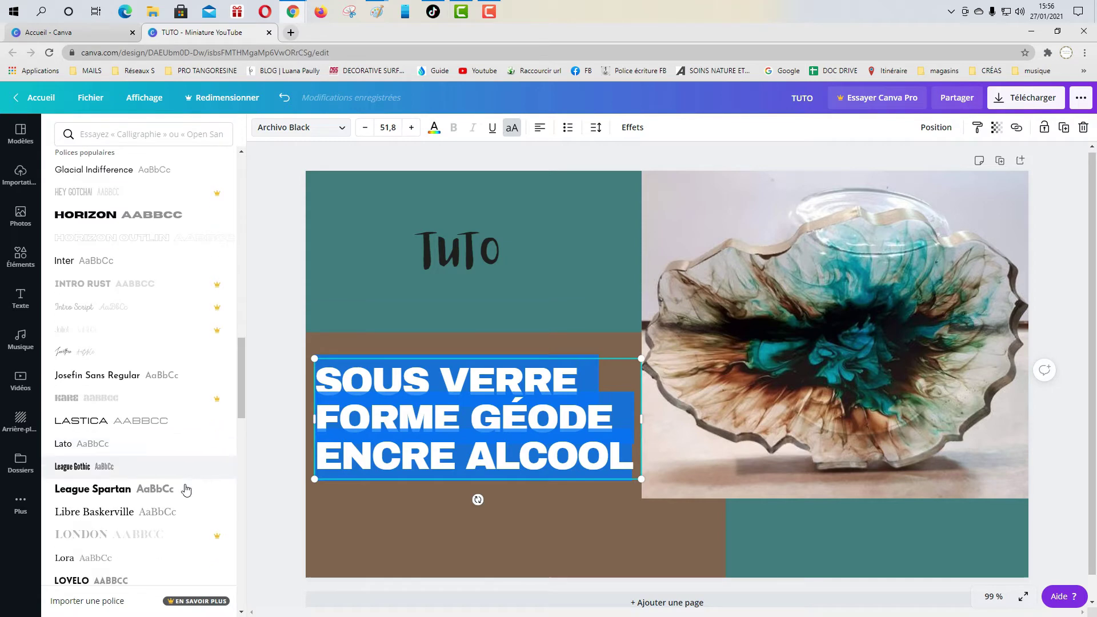
pyautogui.scroll(-1, 187, 490)
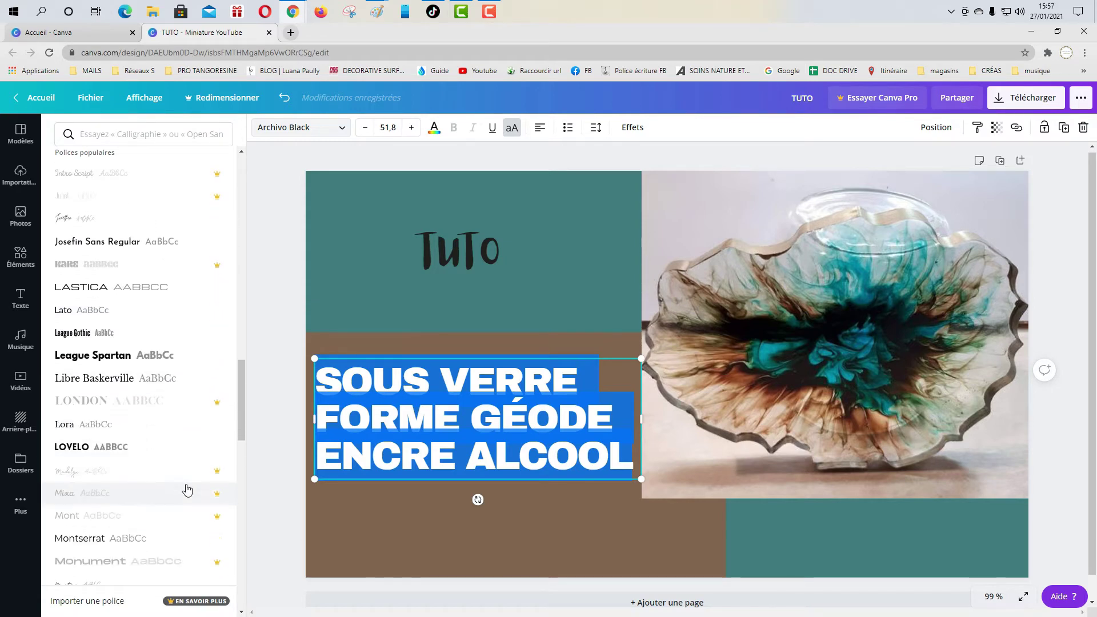
pyautogui.scroll(-2, 187, 490)
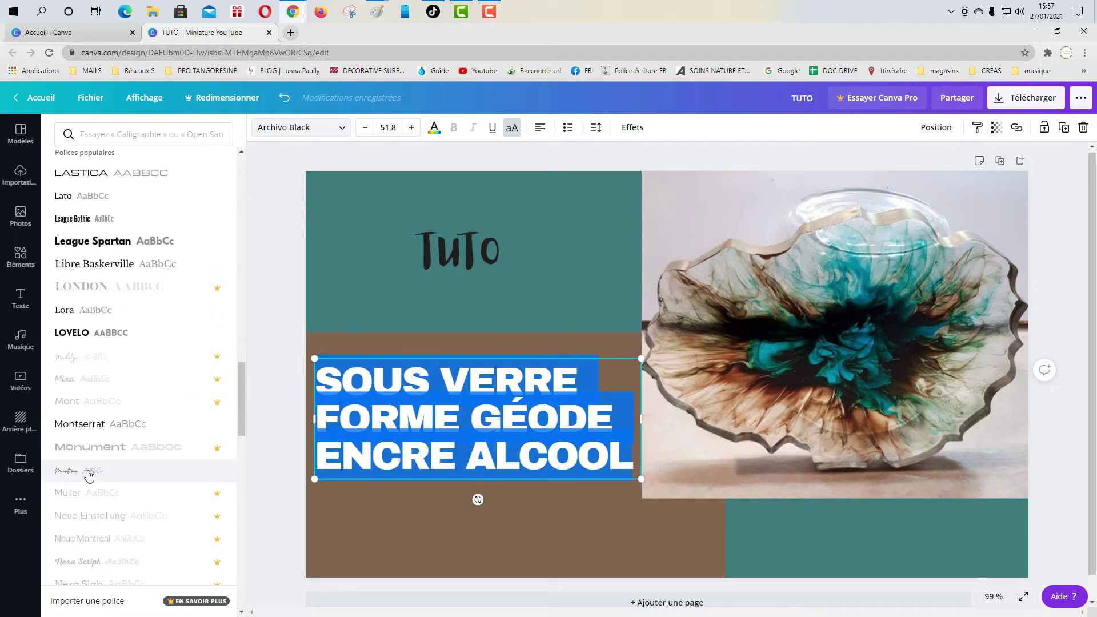
pyautogui.scroll(20, 179, 488)
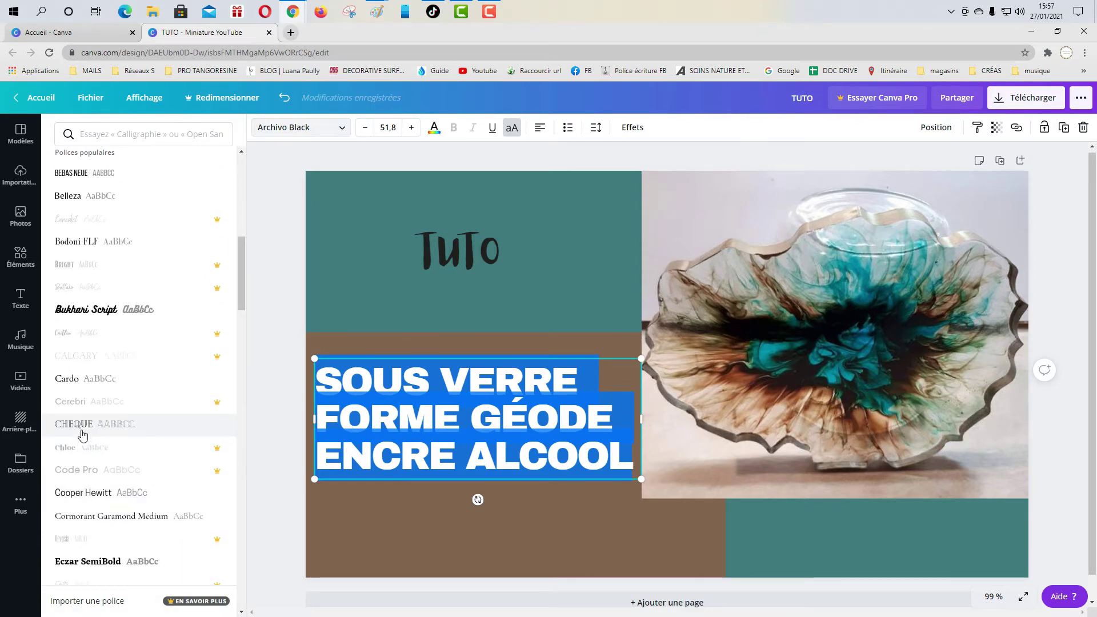
pyautogui.scroll(1, 87, 355)
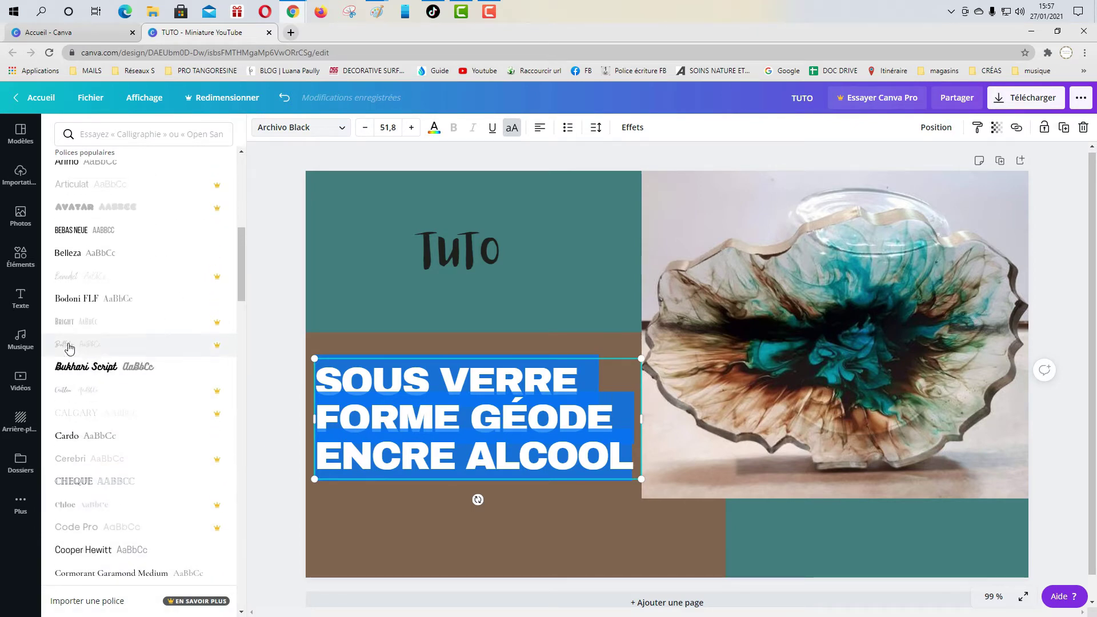
pyautogui.scroll(3, 87, 332)
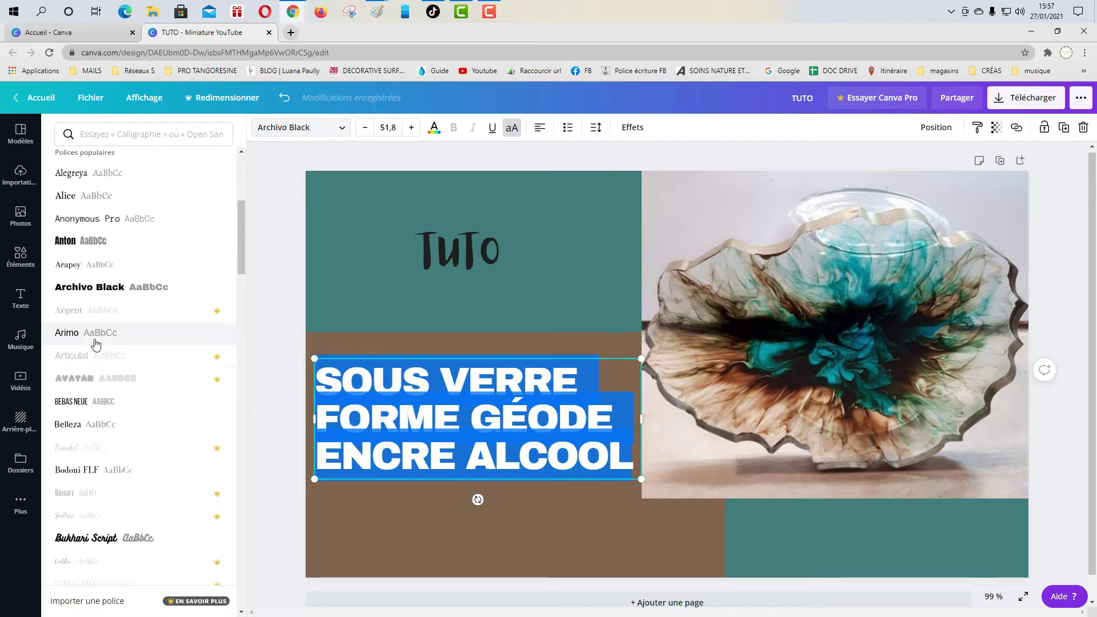
pyautogui.click(81, 270)
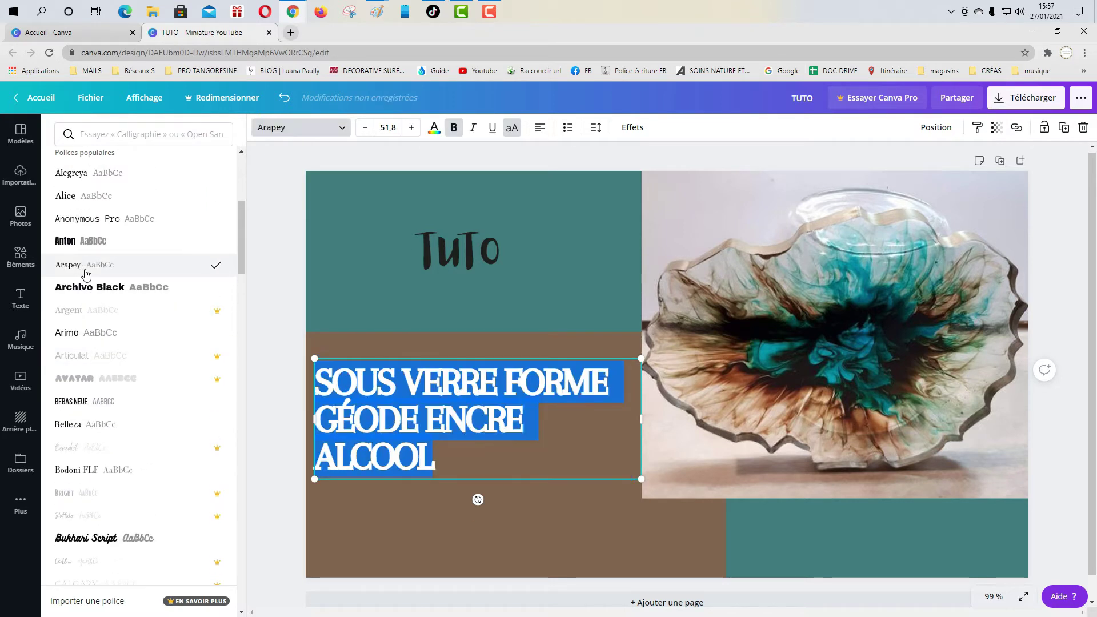
# Select the whole title text in the brown block and set its font to Alegreya.
pyautogui.click(492, 464)
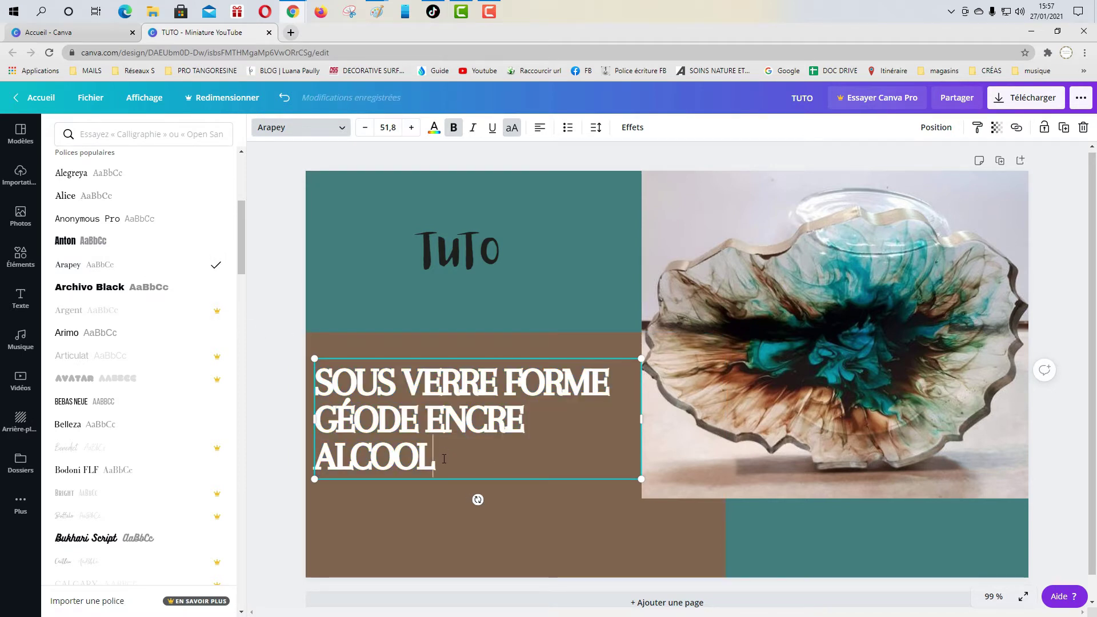
pyautogui.keyDown('shift'); pyautogui.click(301, 417); pyautogui.keyUp('shift')
pyautogui.keyDown('shift'); pyautogui.click(303, 380); pyautogui.keyUp('shift')
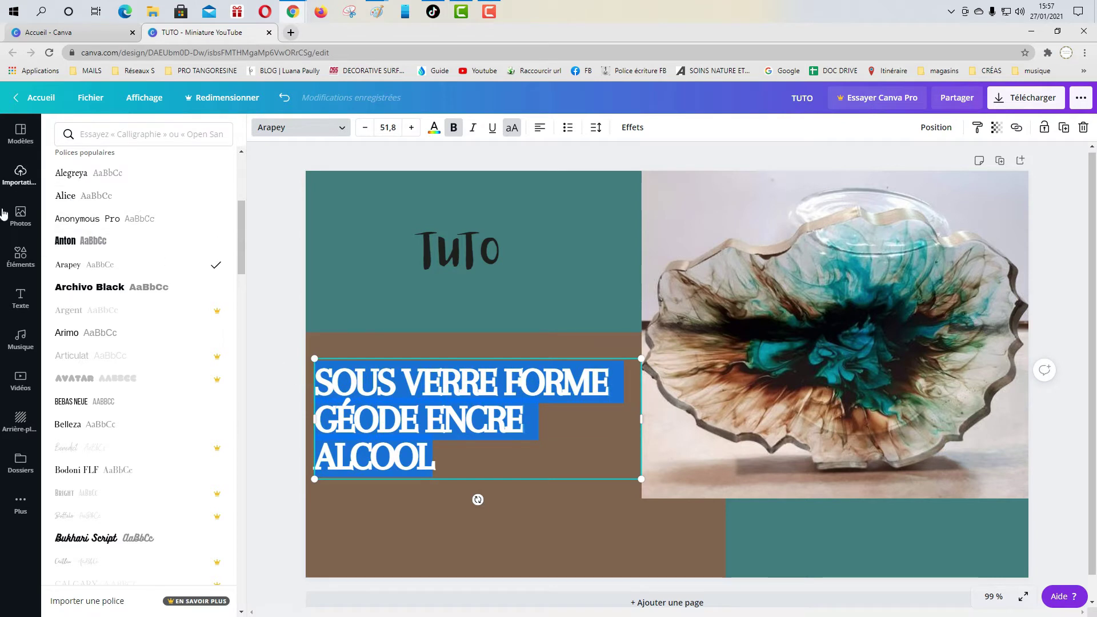
pyautogui.click(90, 181)
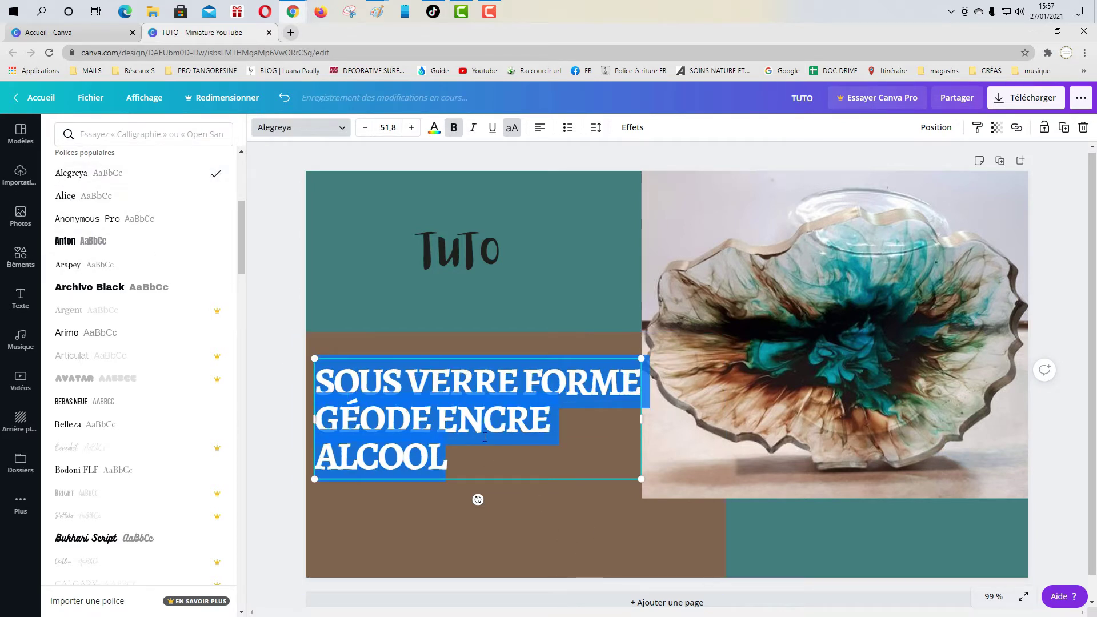
pyautogui.click(509, 470)
pyautogui.click(552, 545)
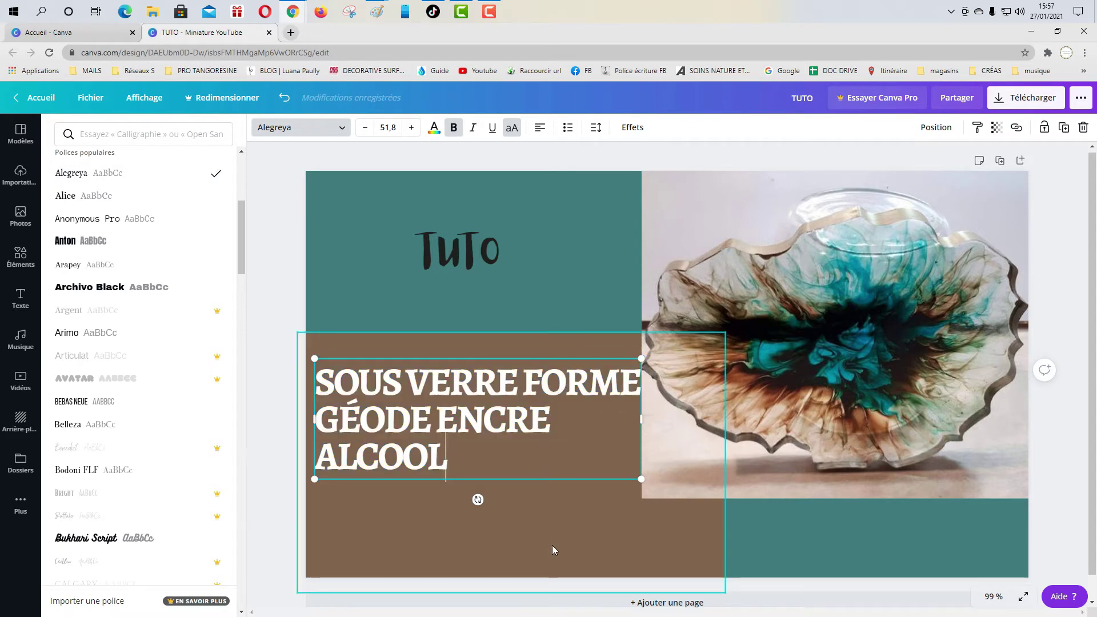
# Move the title to the lower part of the brown block and set its font size to 48.
pyautogui.moveTo(506, 460); pyautogui.dragTo(471, 505)
pyautogui.moveTo(454, 550); pyautogui.dragTo(295, 448)
pyautogui.click(389, 132)
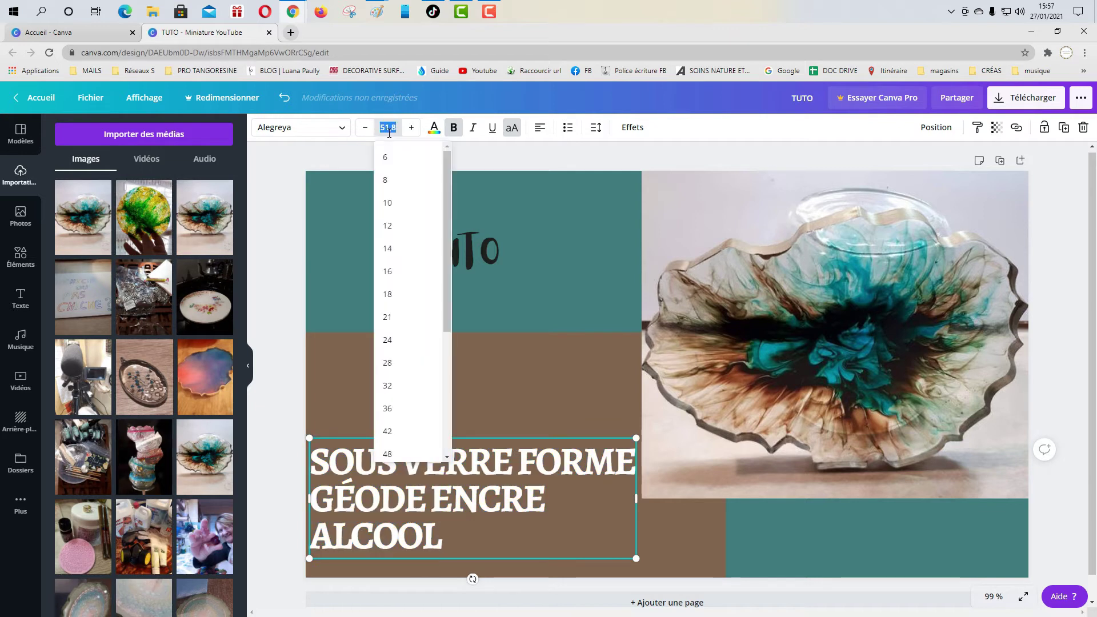
pyautogui.click(389, 454)
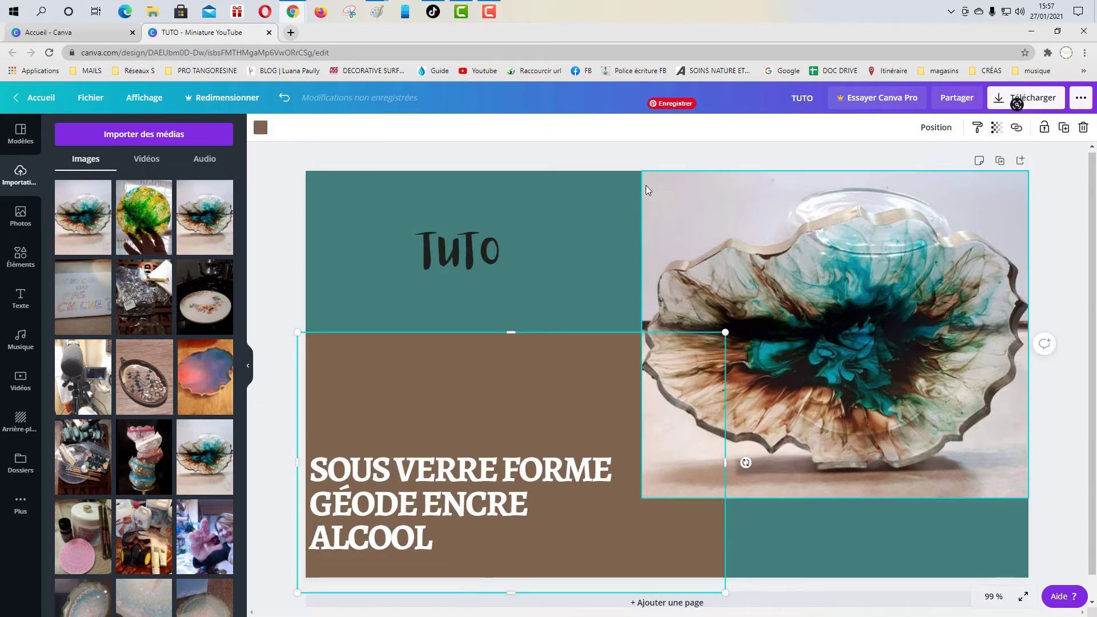
pyautogui.click(657, 194)
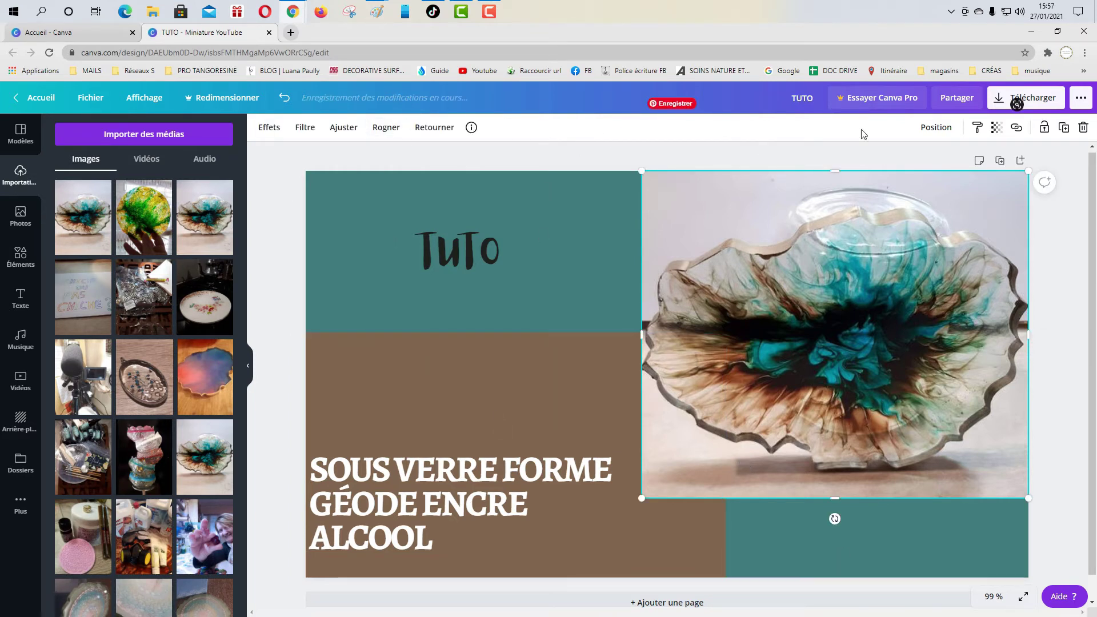
pyautogui.click(263, 167)
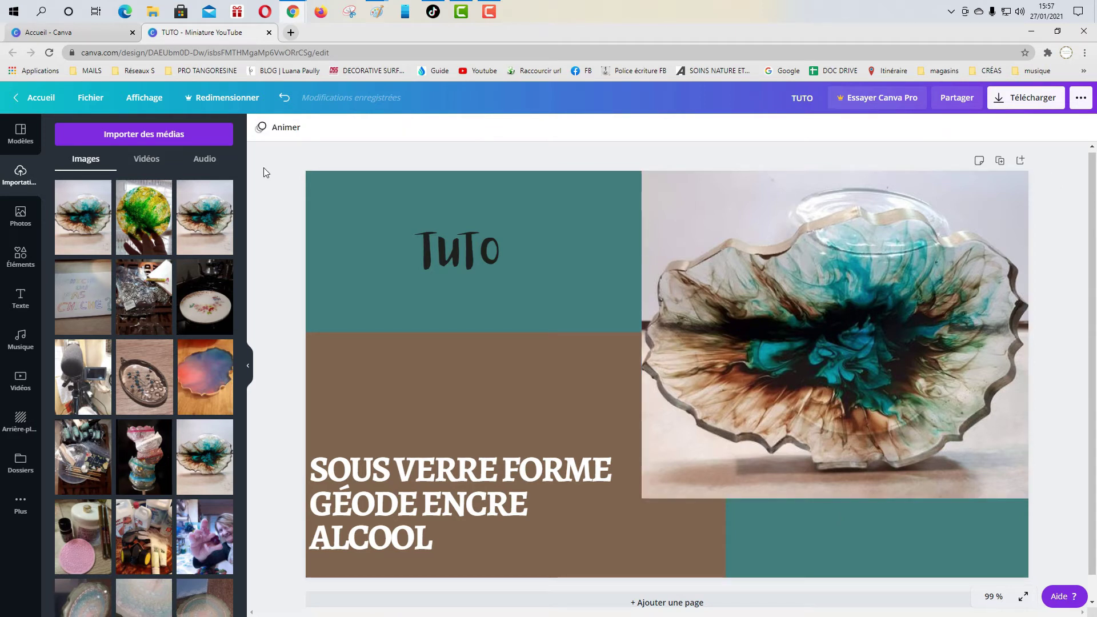
pyautogui.click(684, 243)
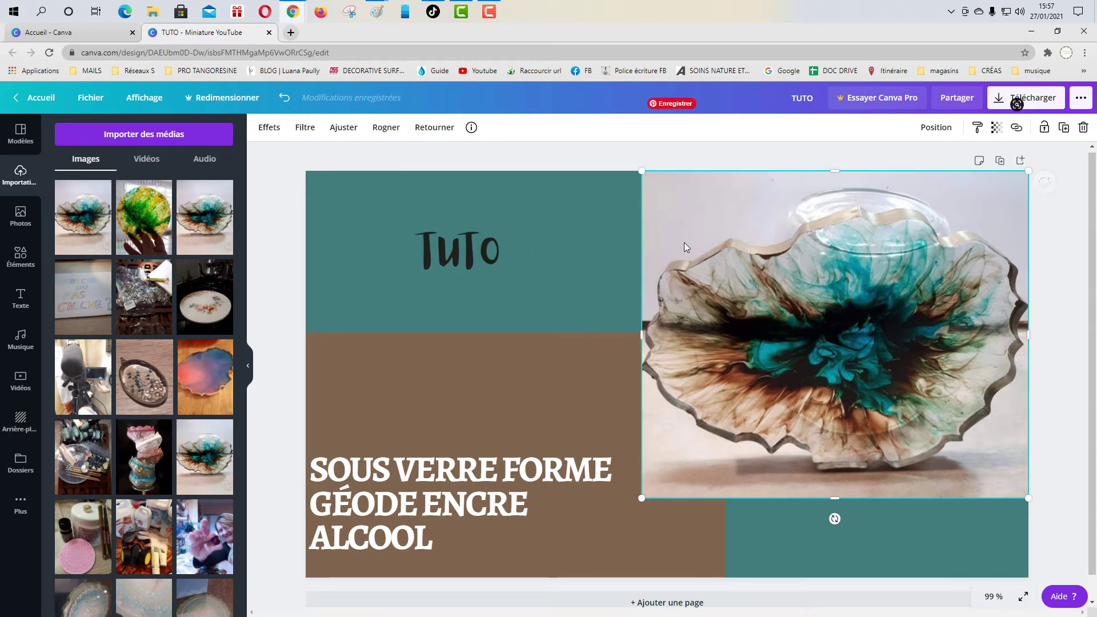
pyautogui.click(609, 255)
pyautogui.click(607, 383)
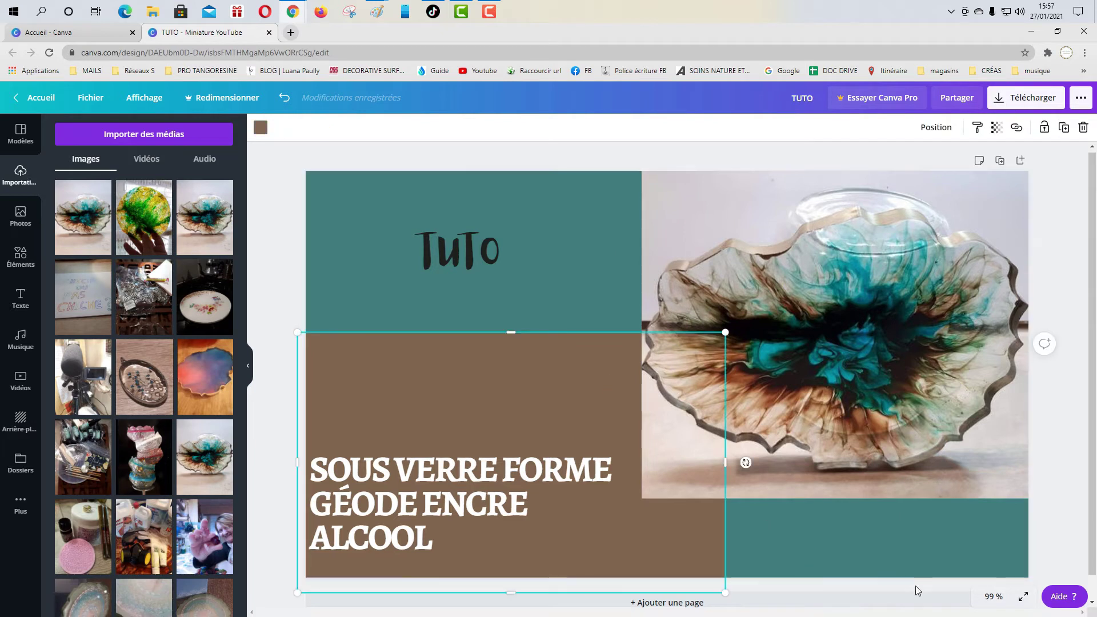
pyautogui.click(907, 568)
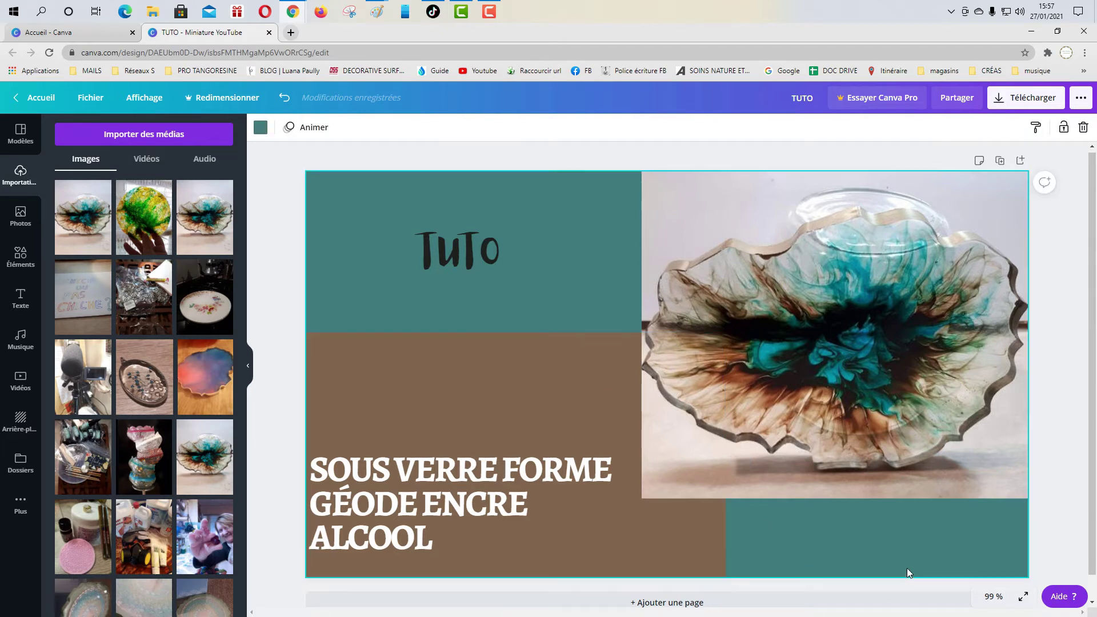
pyautogui.click(273, 211)
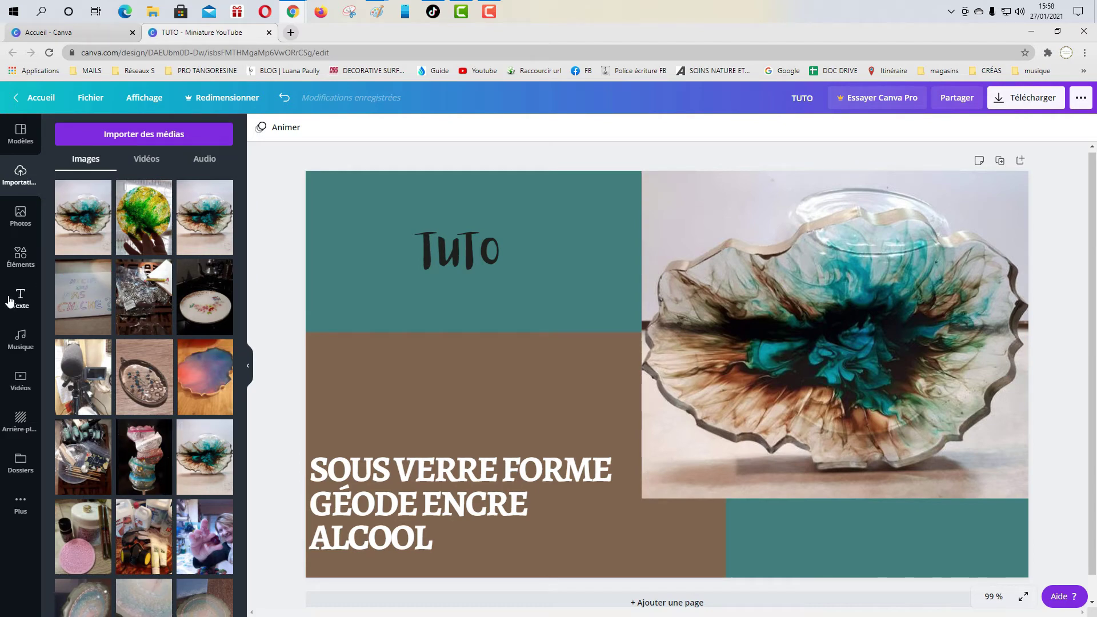
# Add the green checkbox sticker from the recently used elements, shrink it and place it just before the word TUTO.
pyautogui.click(18, 266)
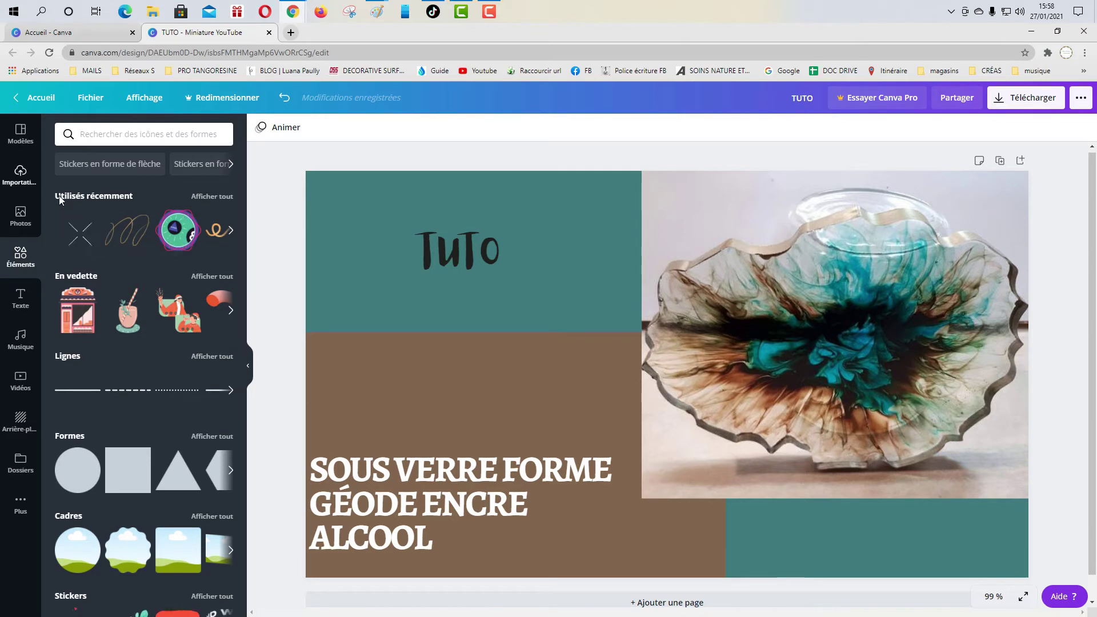
pyautogui.click(200, 202)
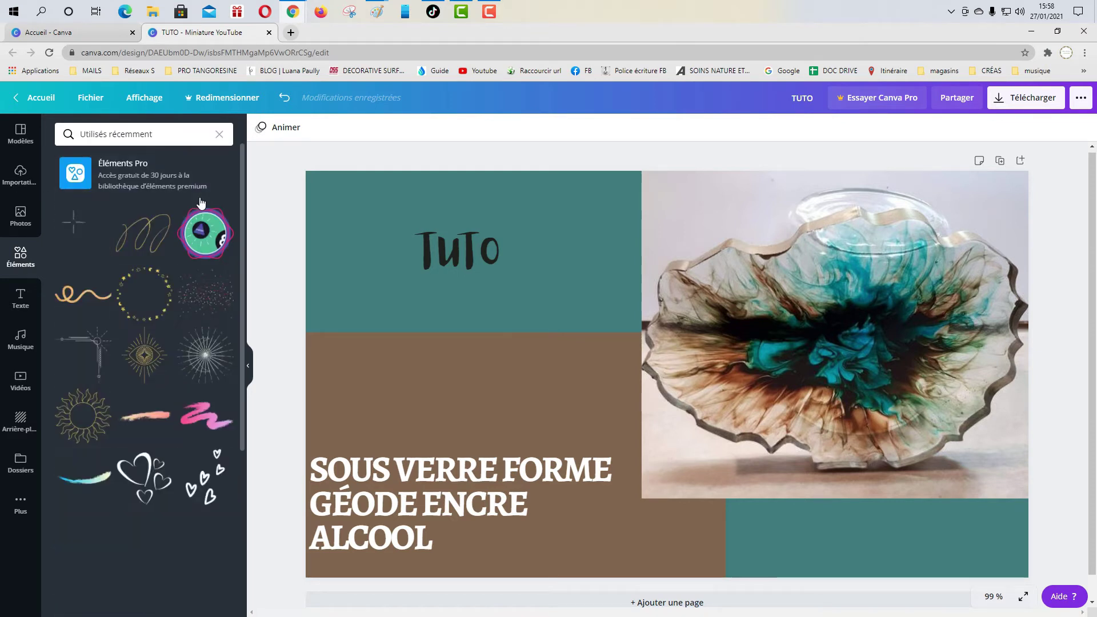
pyautogui.scroll(-4, 144, 572)
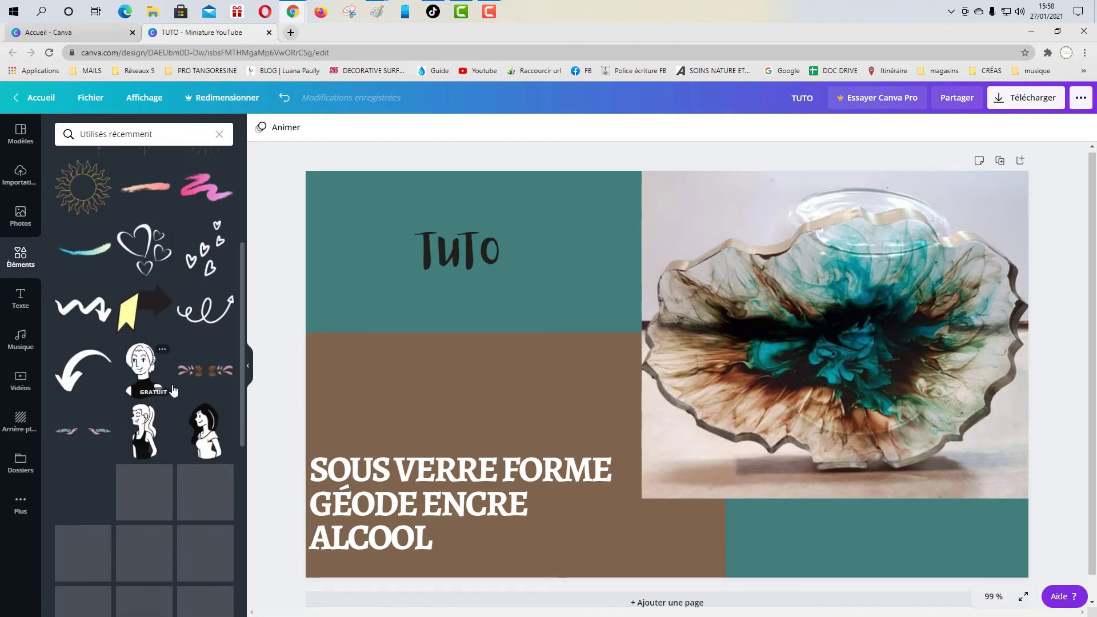
pyautogui.scroll(-3, 176, 558)
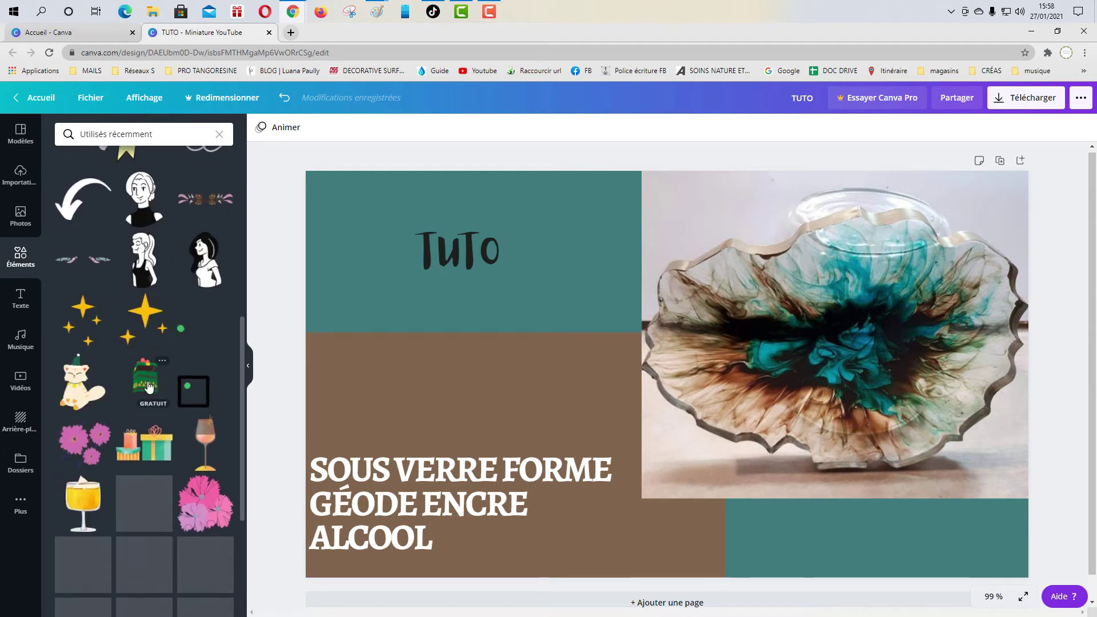
pyautogui.scroll(-2, 155, 467)
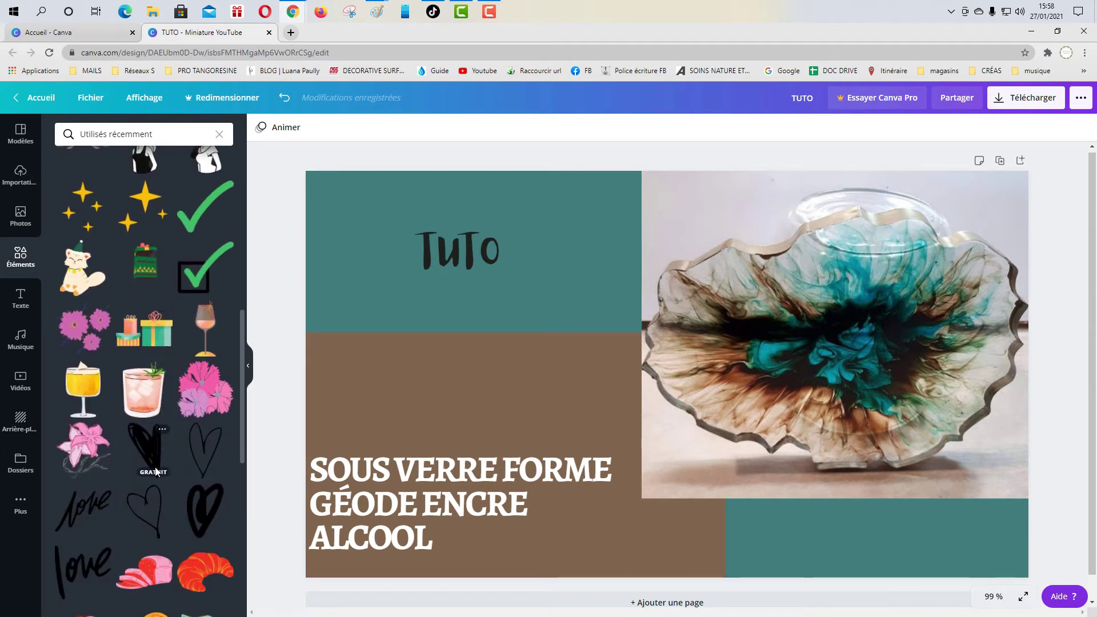
pyautogui.click(202, 279)
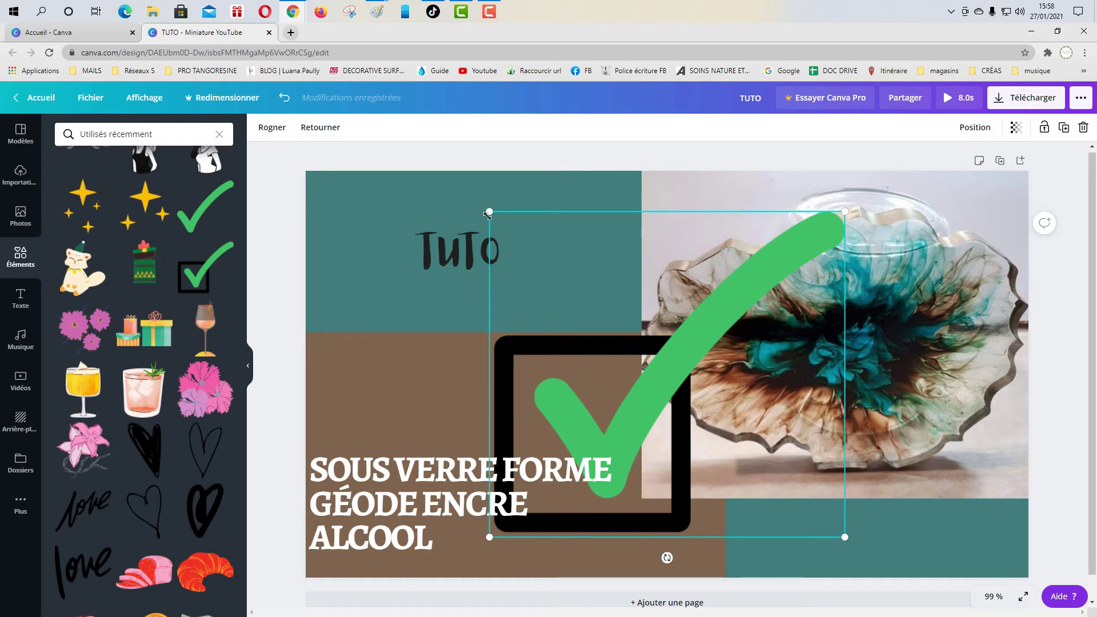
pyautogui.moveTo(489, 211); pyautogui.dragTo(397, 263)
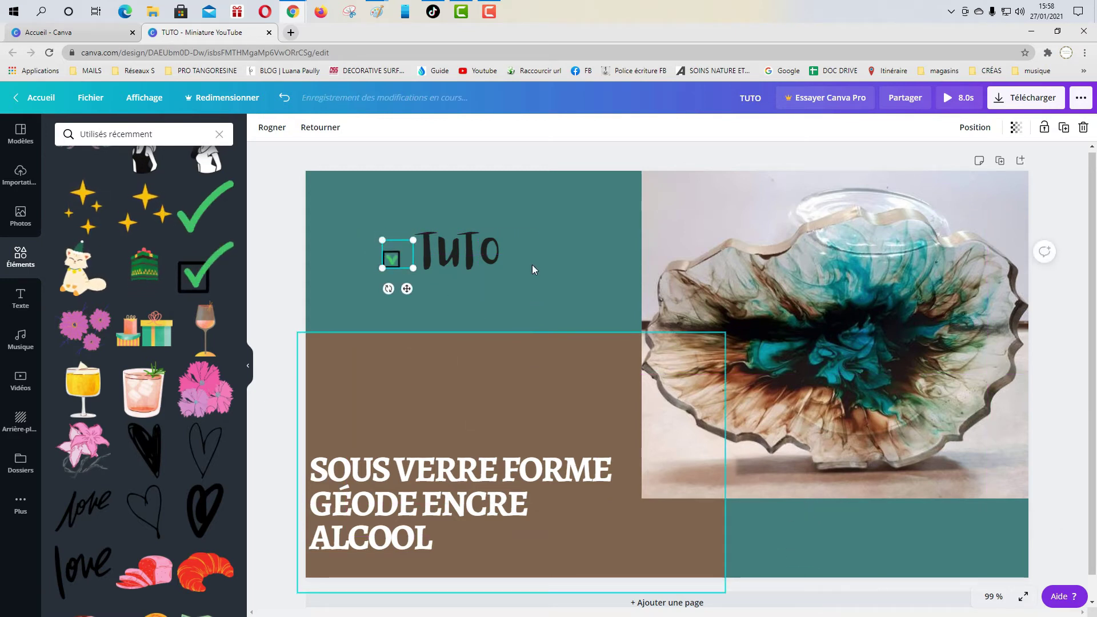
pyautogui.click(426, 154)
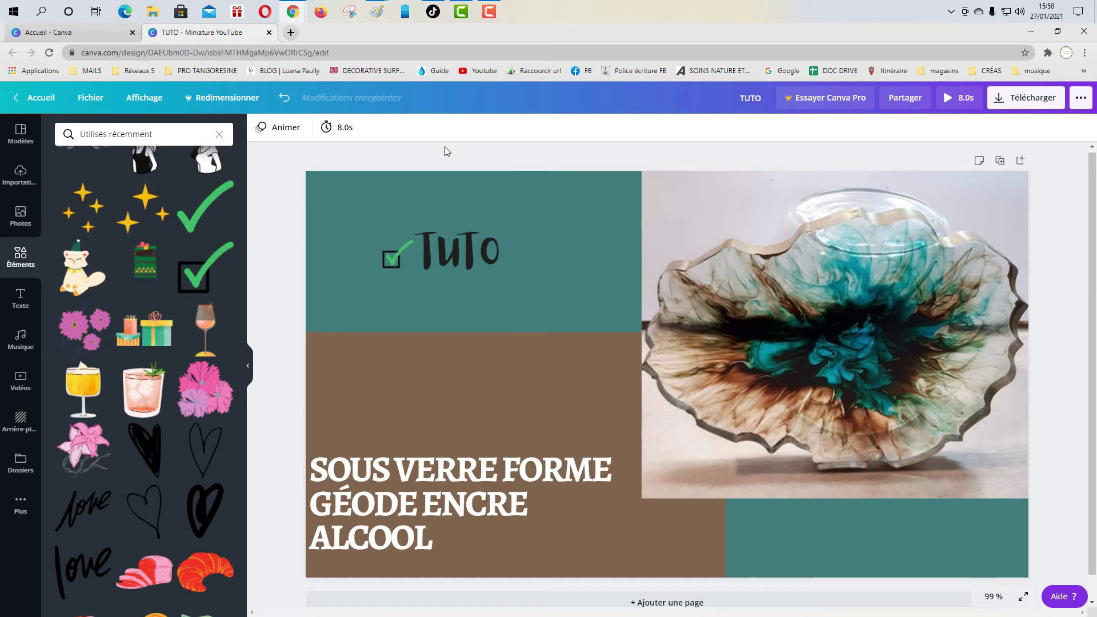
# Set the page's timing to 19.5 seconds.
pyautogui.click(345, 127)
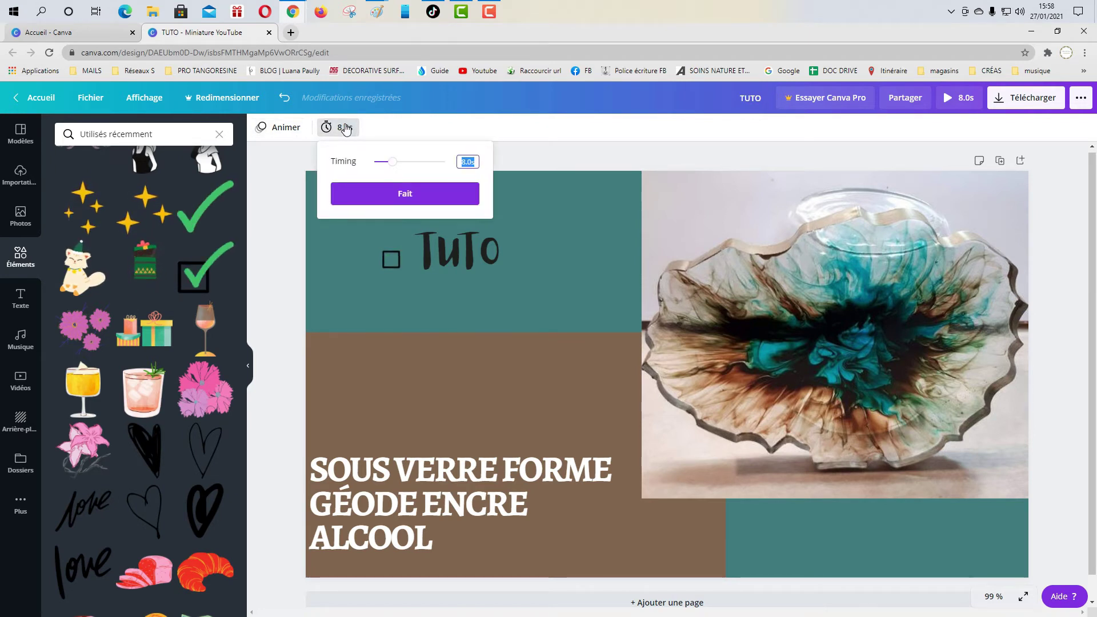
pyautogui.moveTo(399, 168); pyautogui.dragTo(420, 162)
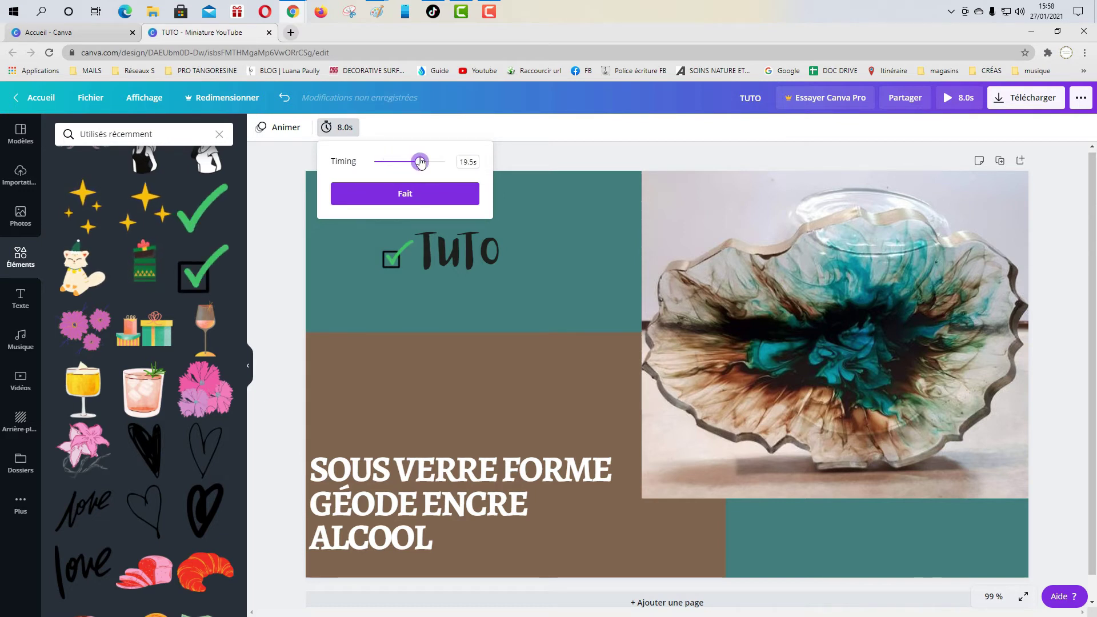
pyautogui.click(410, 197)
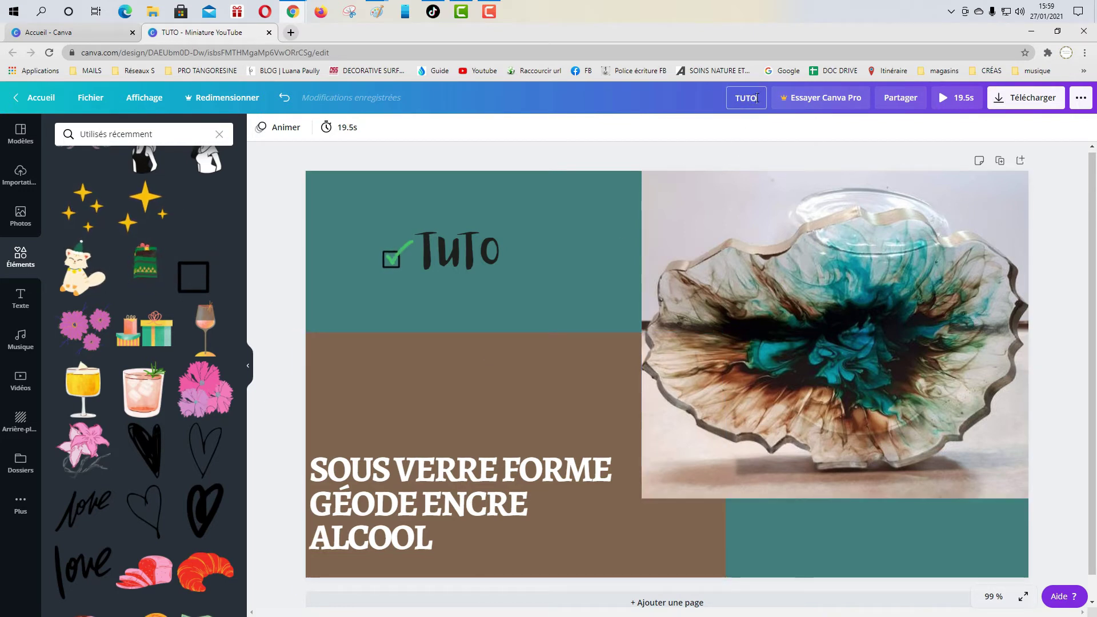
# Rename the design as TUTO geode.003.
pyautogui.write('ge')
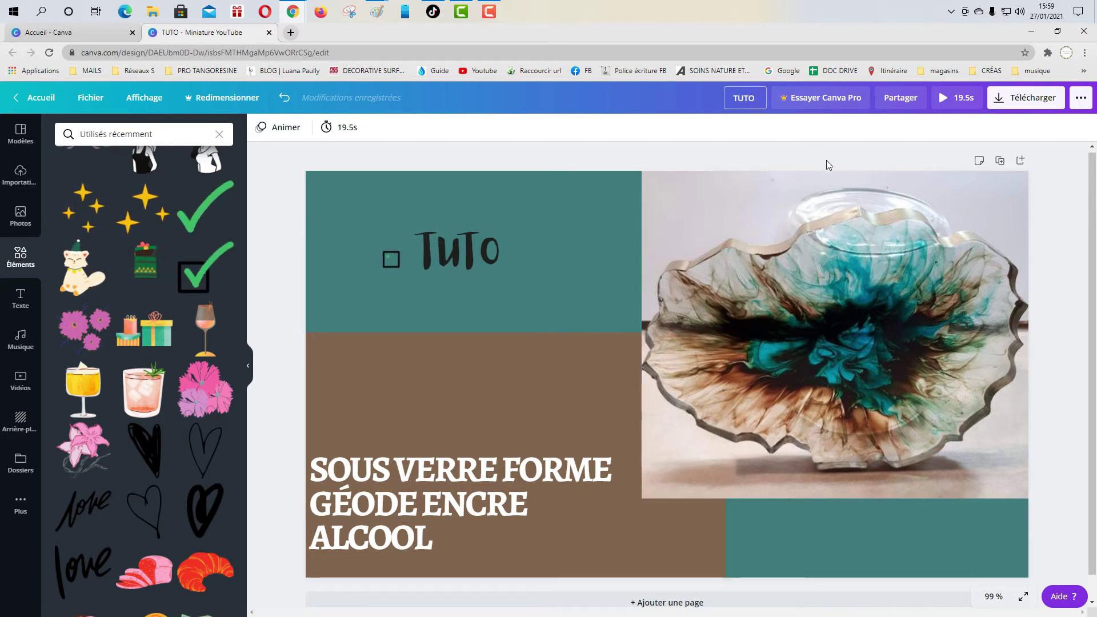
pyautogui.write('ode')
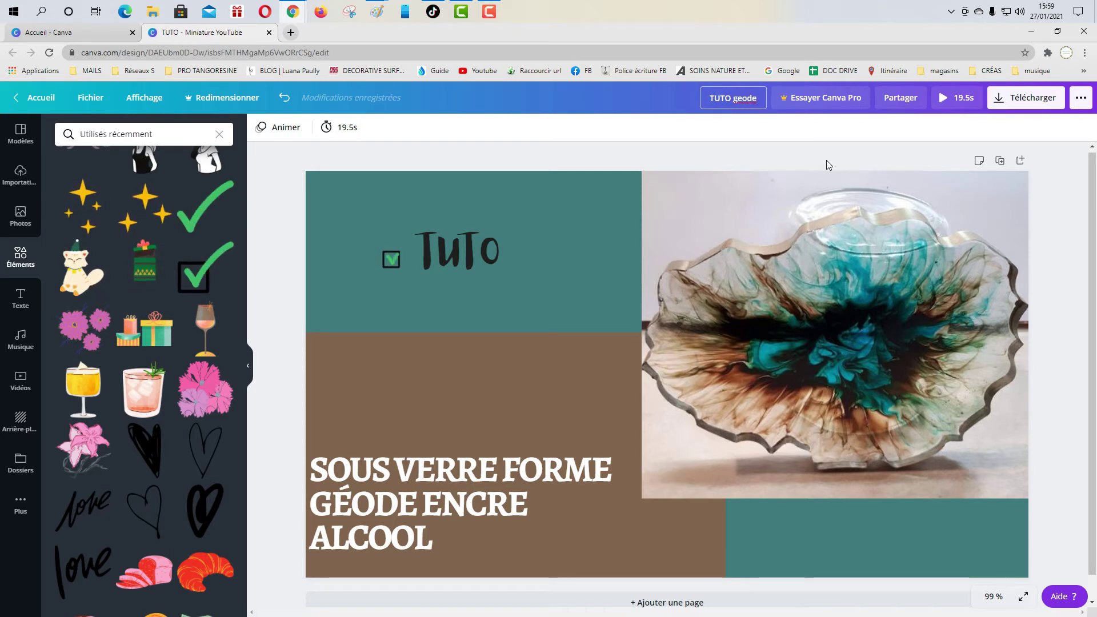
pyautogui.write('.003')
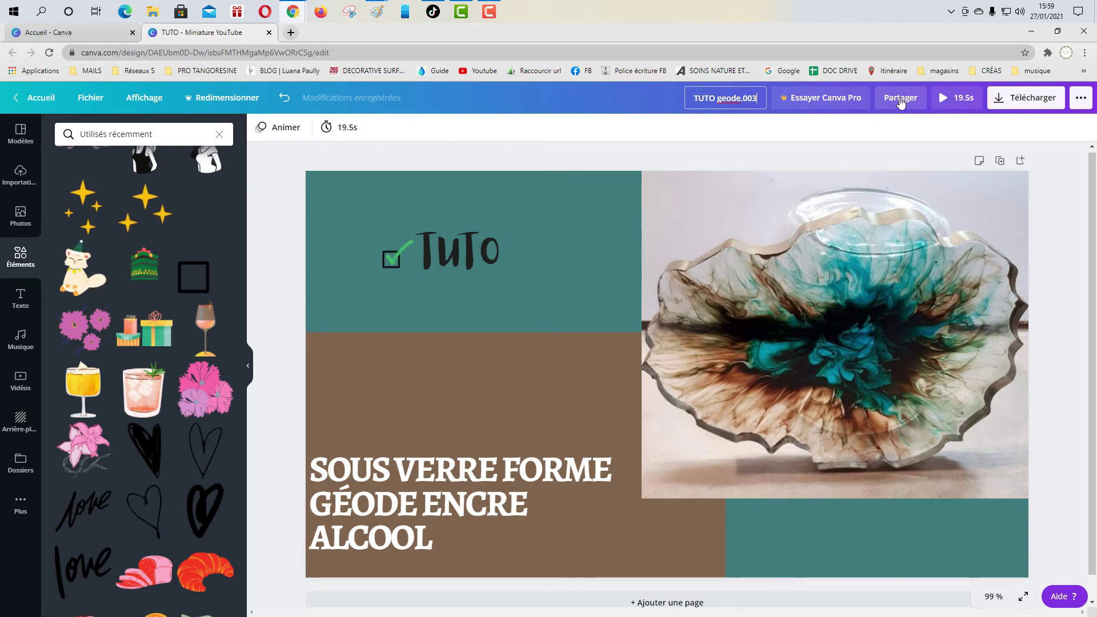
# Download the design as an MP4 video, save it to the desktop as TUTO geode.003 and dismiss the scheduling offer.
pyautogui.click(1007, 103)
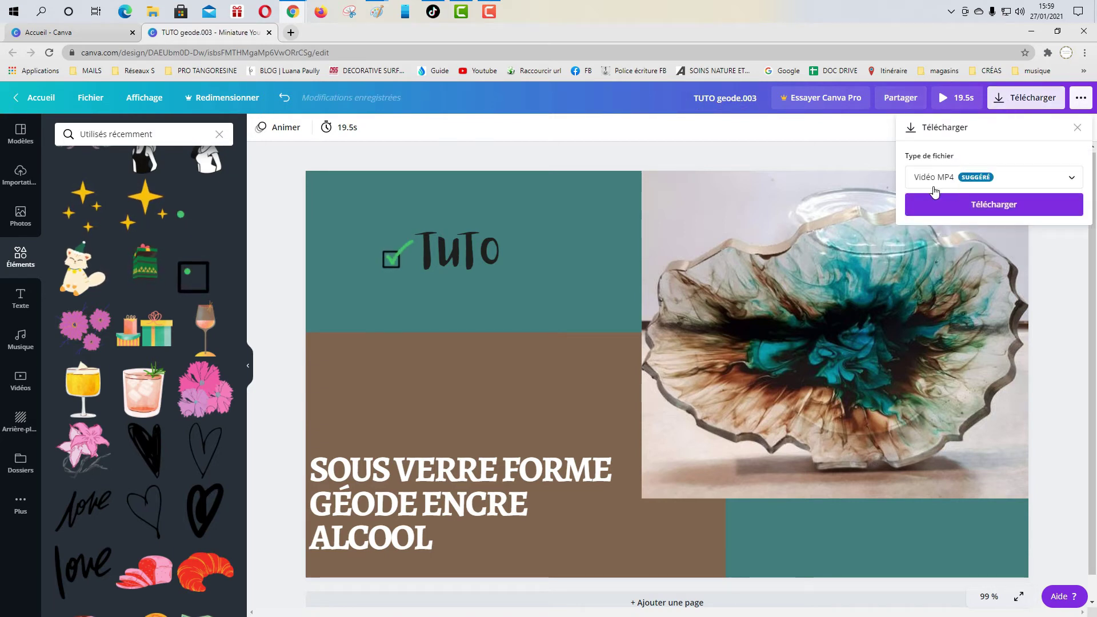
pyautogui.click(996, 207)
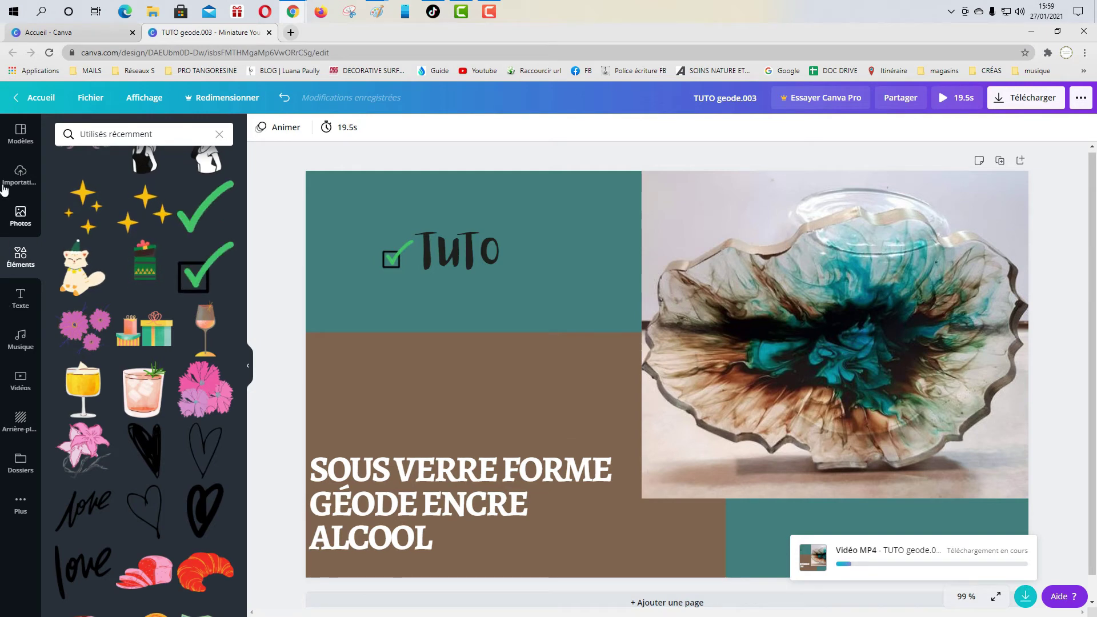
pyautogui.click(26, 186)
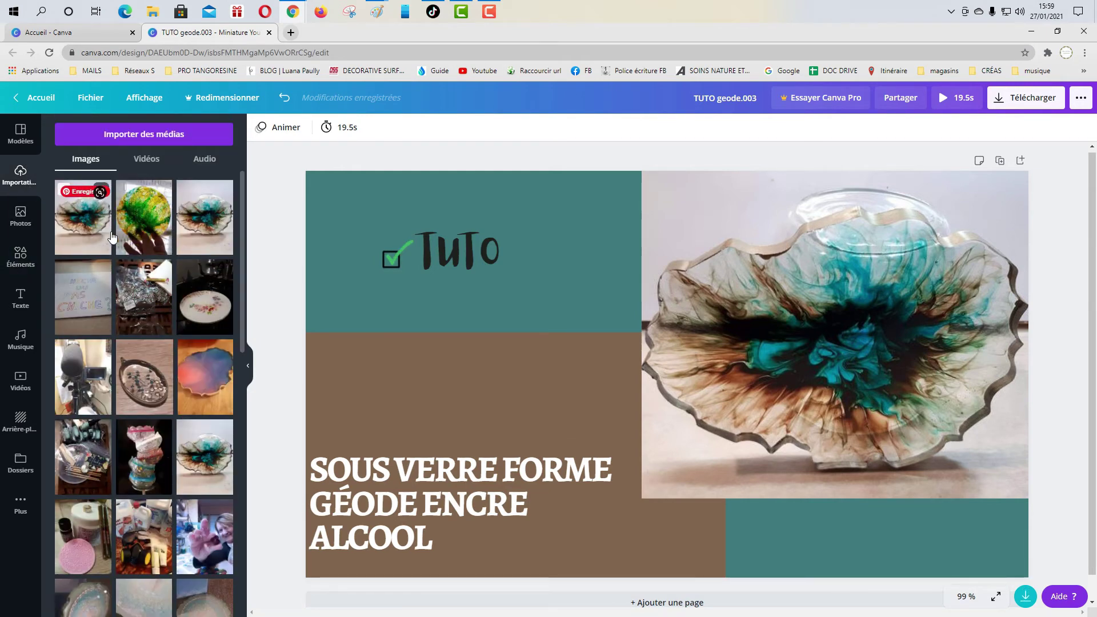
pyautogui.scroll(-5, 151, 287)
pyautogui.scroll(-3, 151, 287)
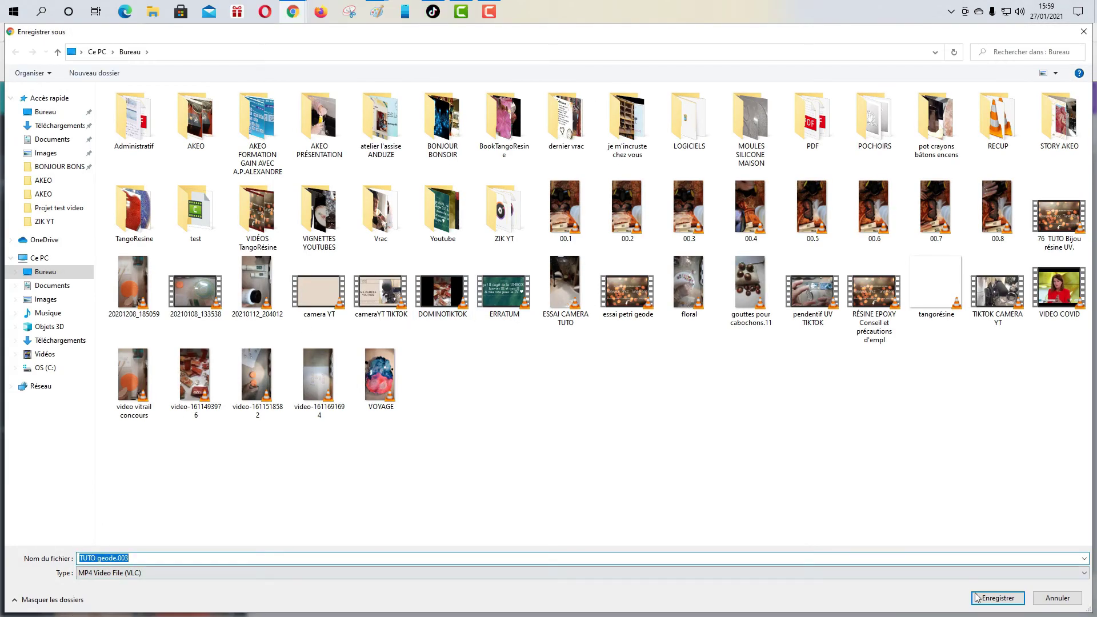
pyautogui.click(998, 599)
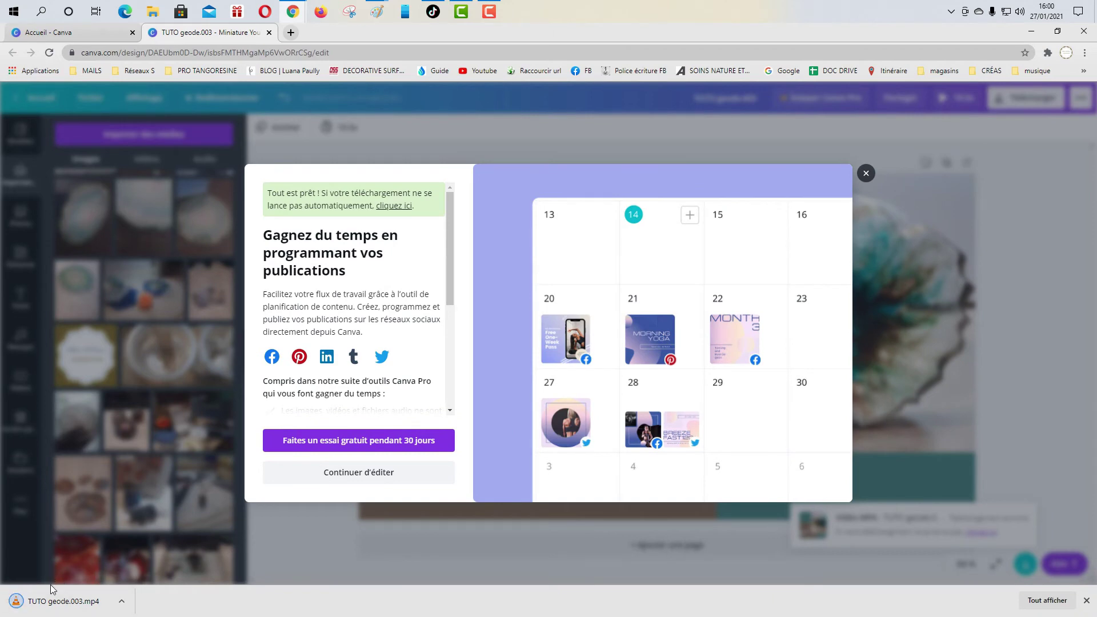
pyautogui.click(866, 173)
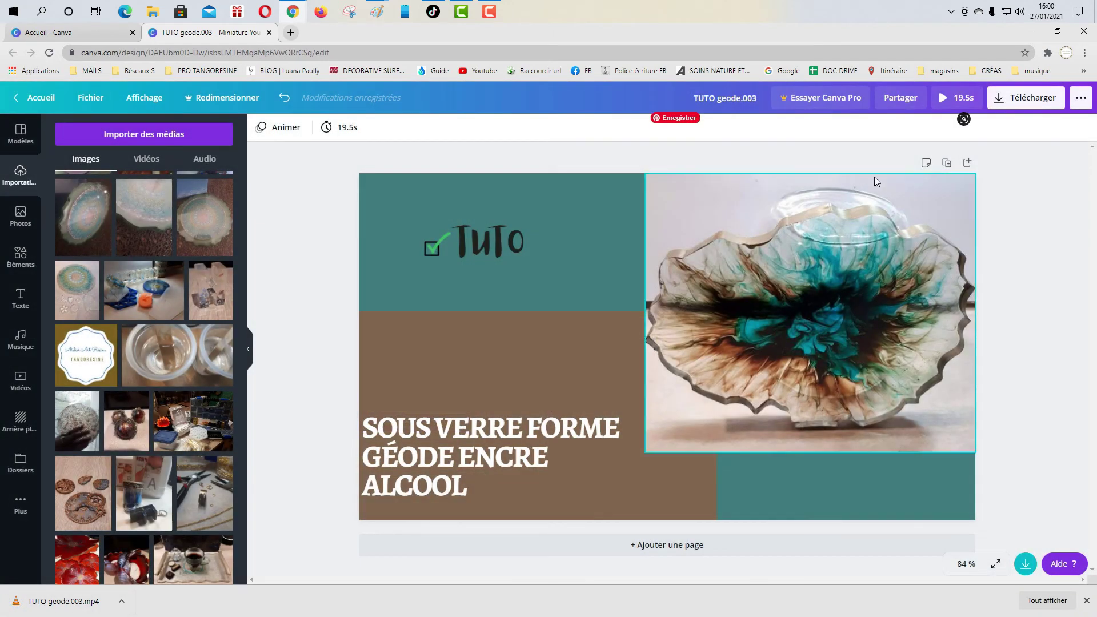
# Close the finished design, refresh the home page and open the existing design "dessous plat alimentaire FLORAL".
pyautogui.click(269, 33)
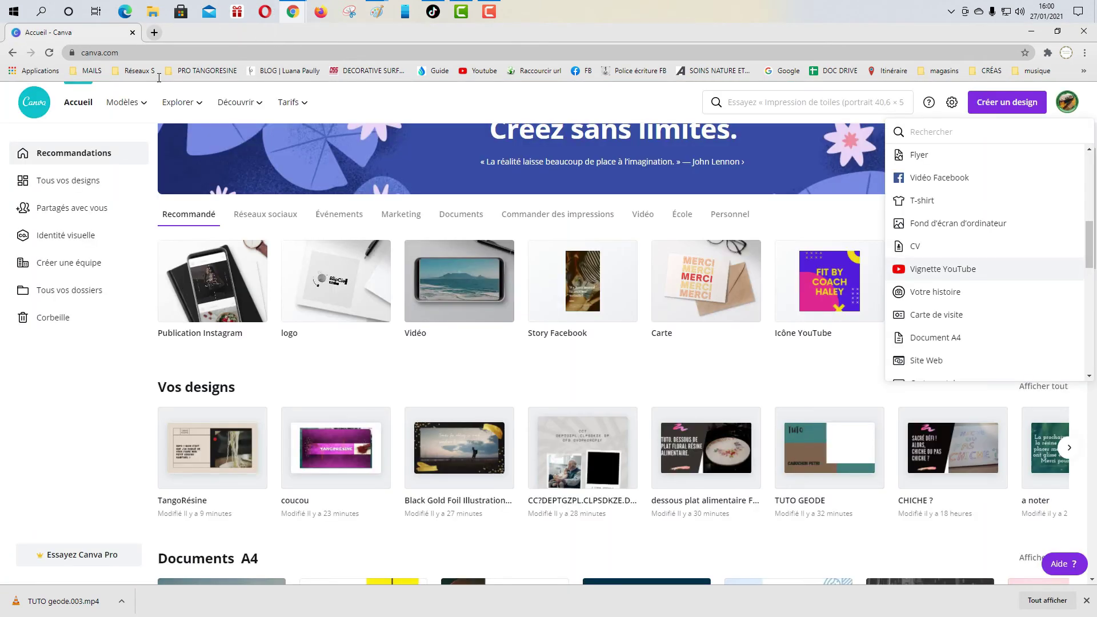
pyautogui.click(50, 53)
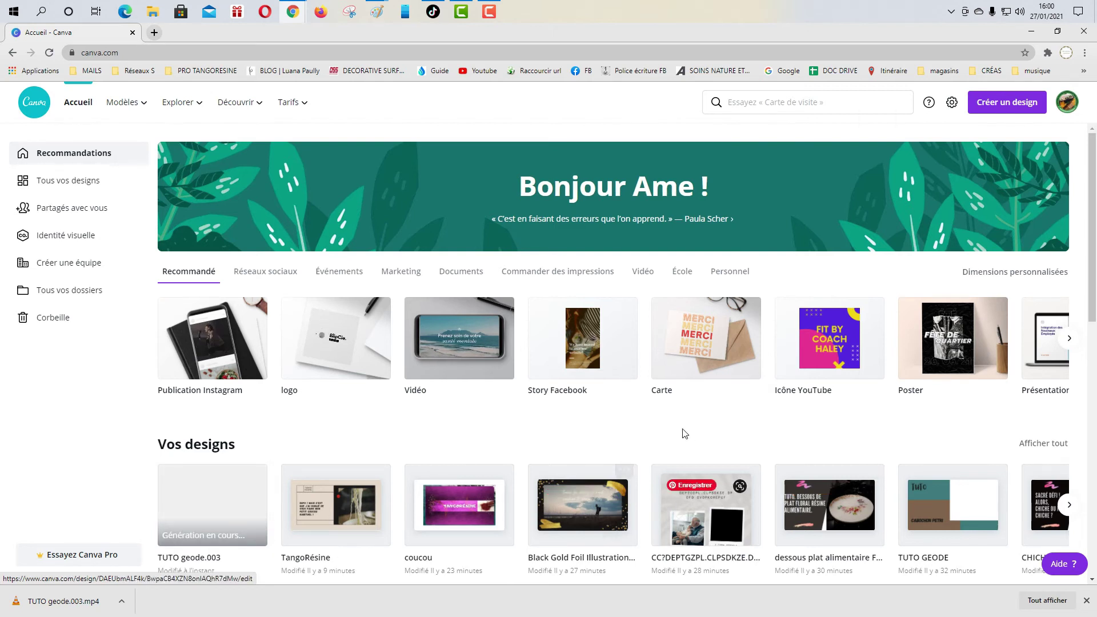
pyautogui.scroll(-1, 514, 469)
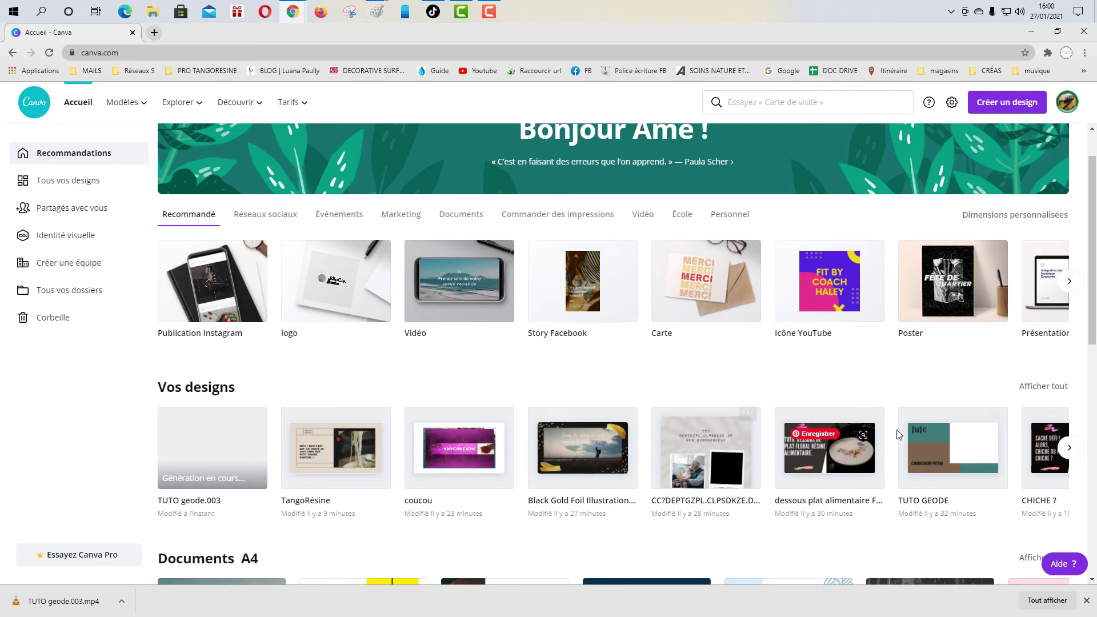
pyautogui.click(855, 467)
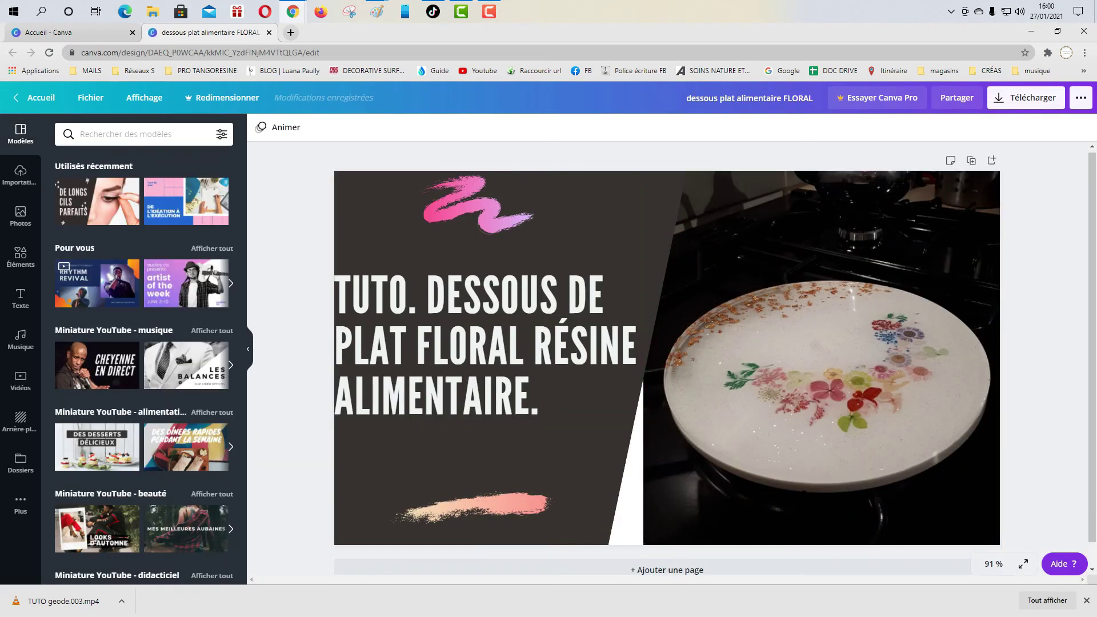
# Examine the two coloured brush strokes around the title and the elements library that offers such decorations.
pyautogui.click(482, 223)
pyautogui.click(497, 509)
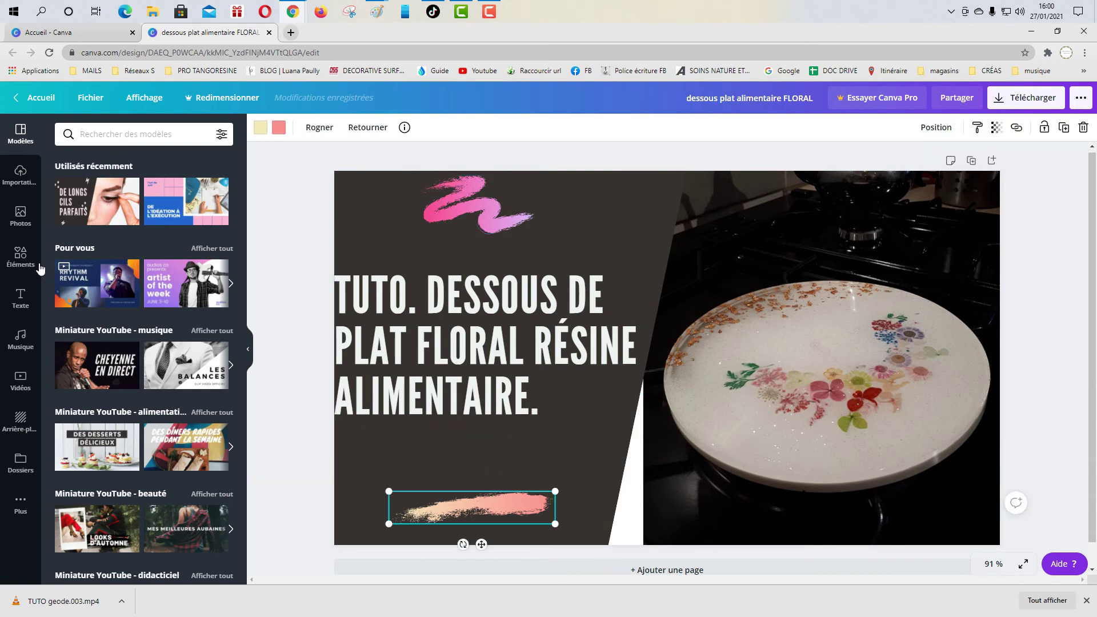
pyautogui.click(22, 258)
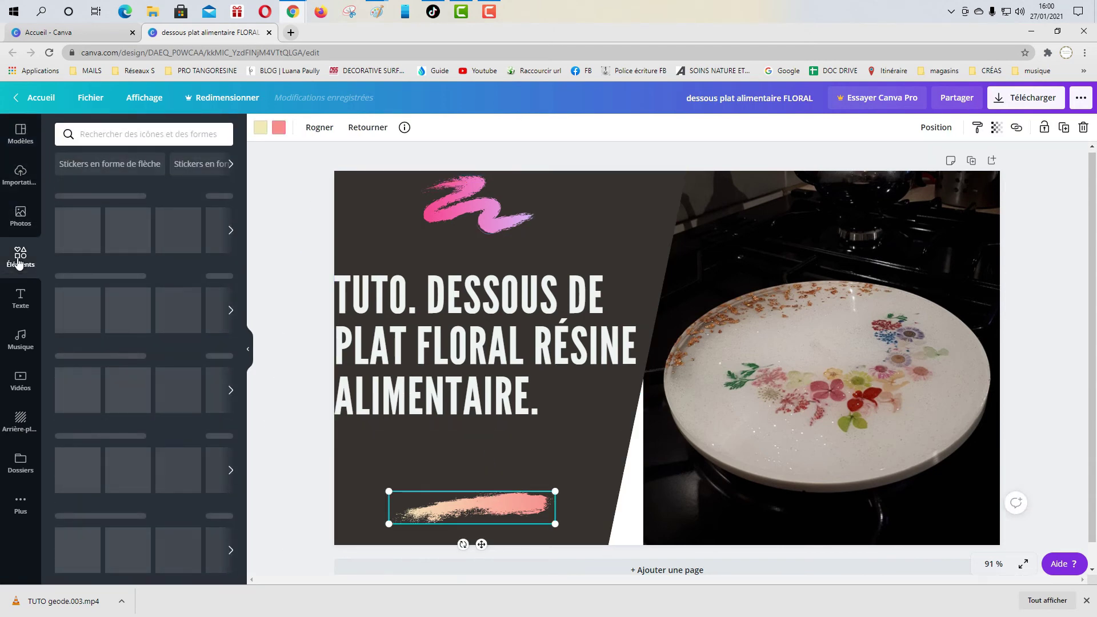
pyautogui.scroll(-1, 114, 485)
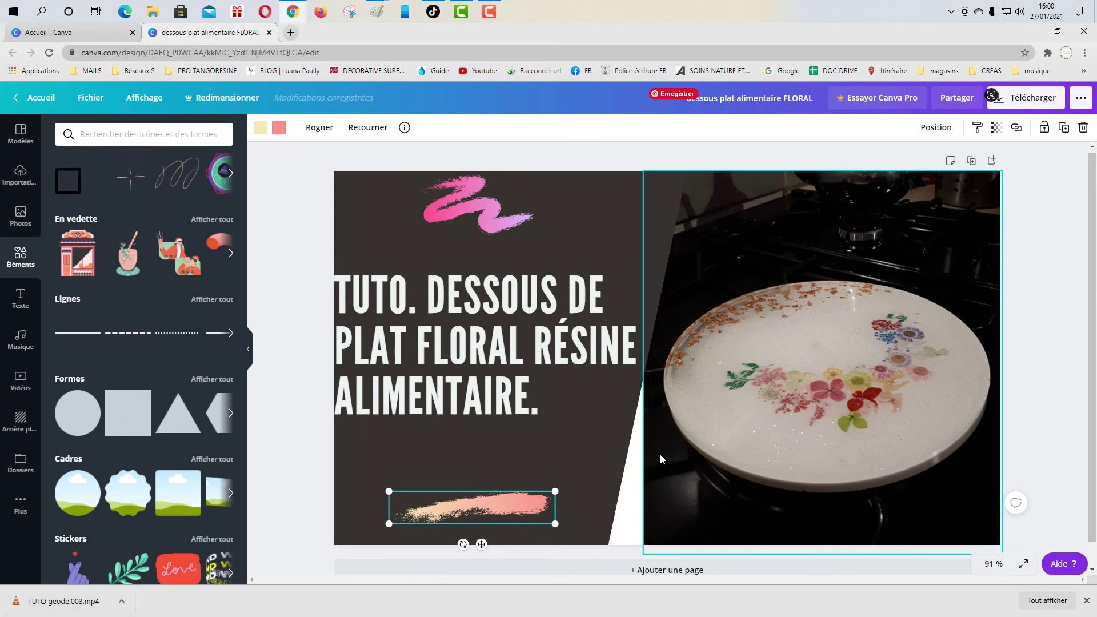
# Delete the floral resin plate photo from the design.
pyautogui.click(800, 363)
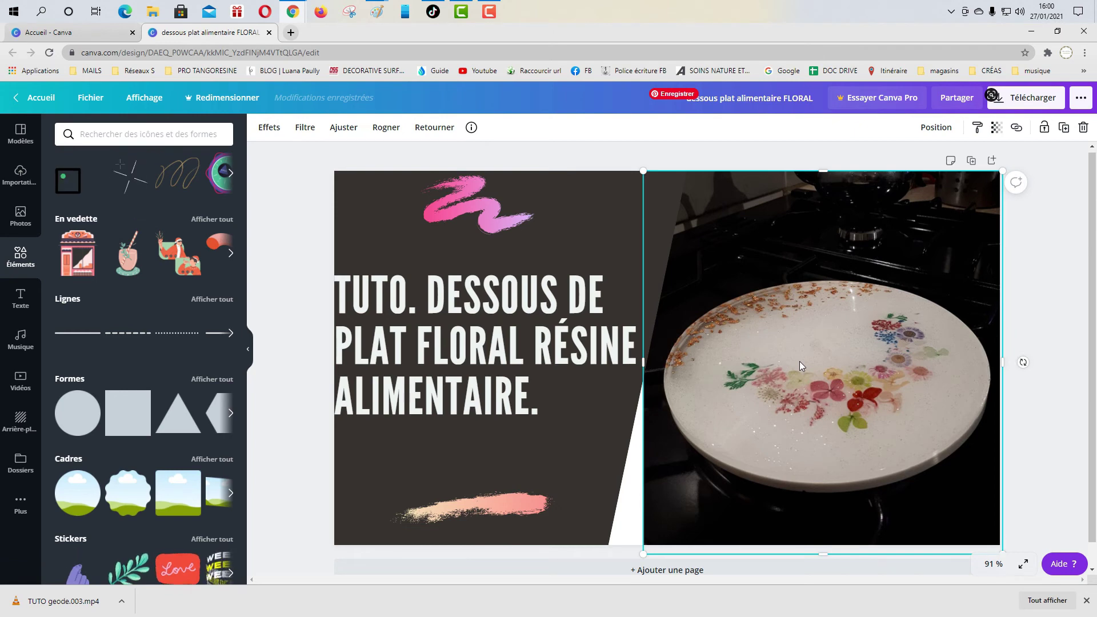
pyautogui.rightClick(800, 363)
pyautogui.click(817, 401)
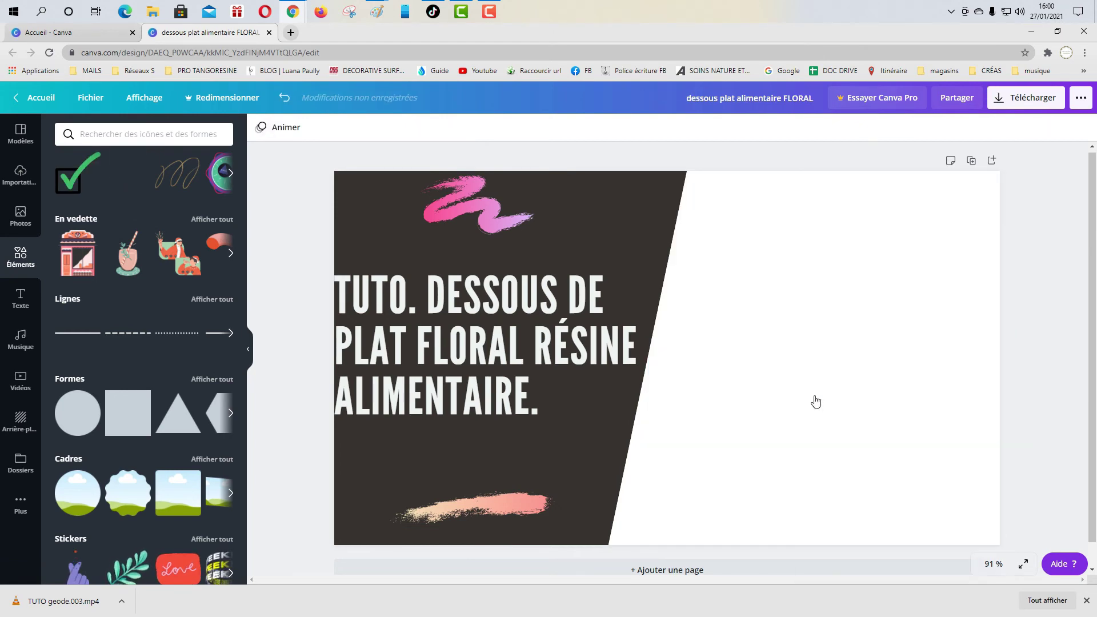
# Insert the uploaded oval pendant photo and move it into the empty white area beside the title.
pyautogui.click(20, 173)
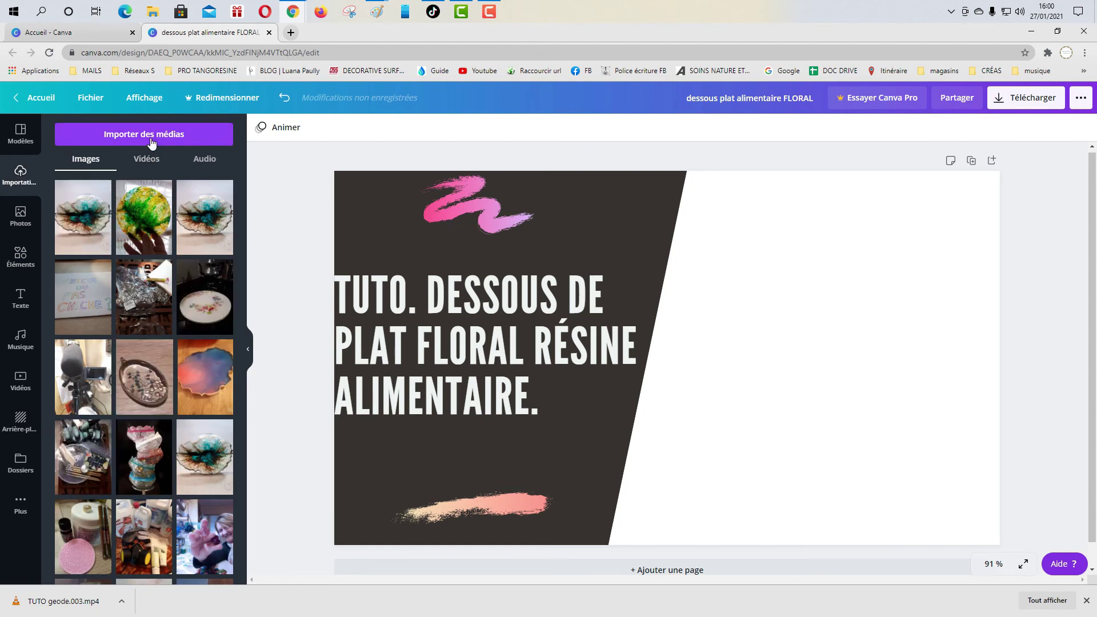
pyautogui.click(152, 386)
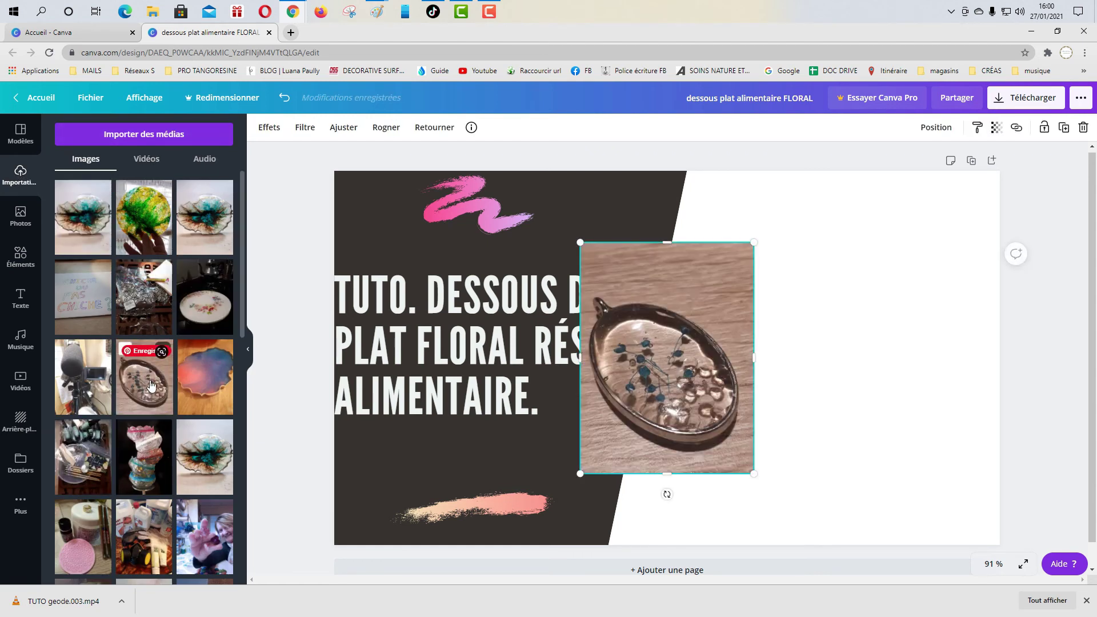
pyautogui.moveTo(673, 370); pyautogui.dragTo(868, 382)
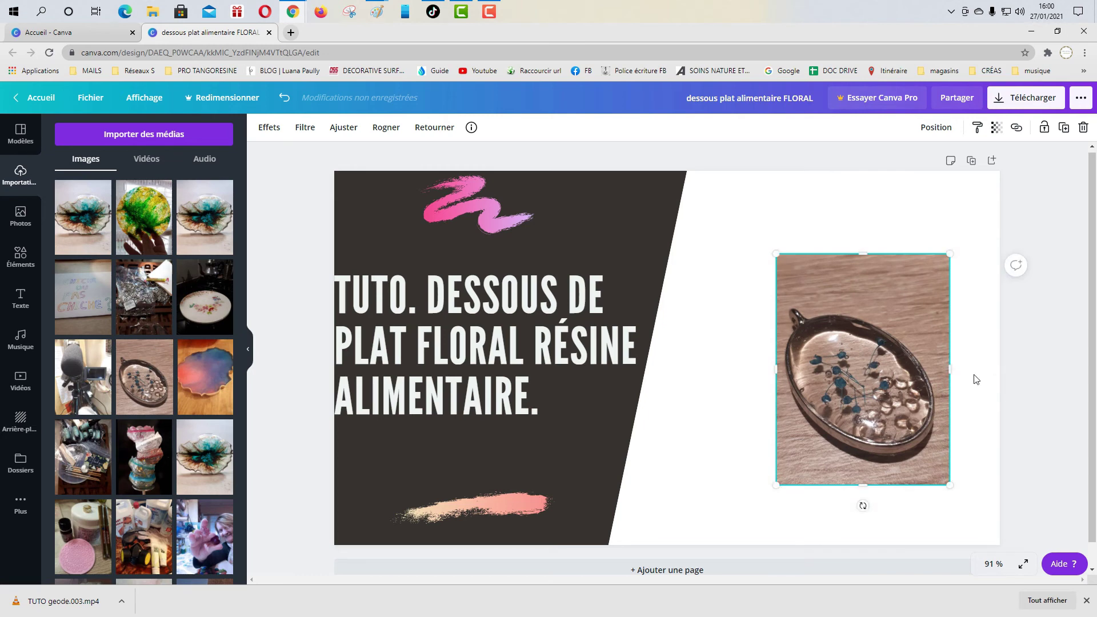
pyautogui.moveTo(953, 366); pyautogui.dragTo(1032, 365)
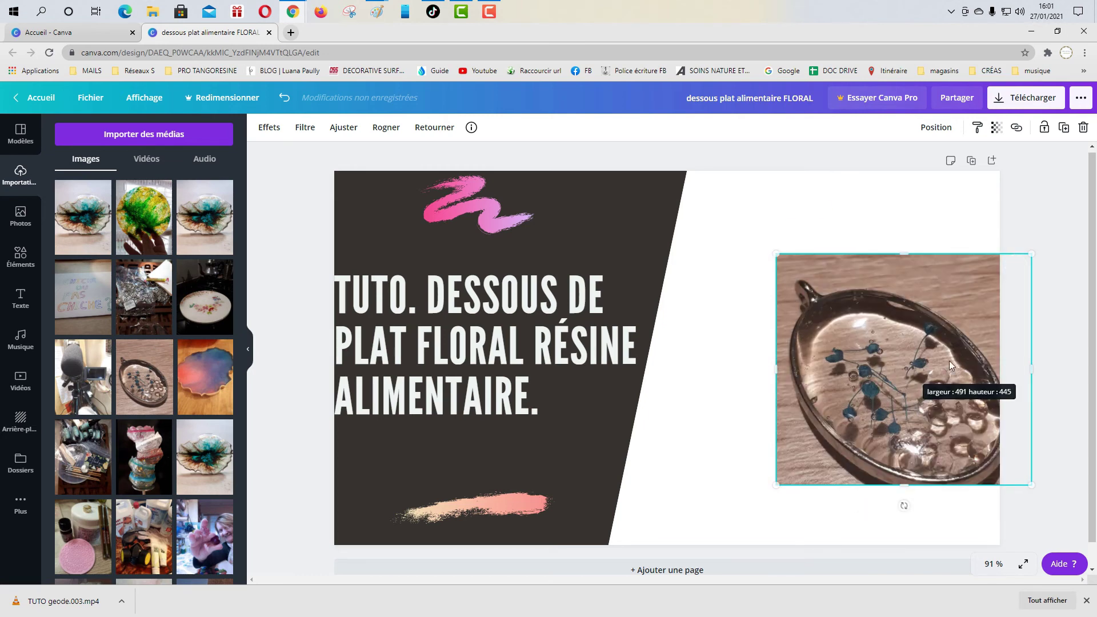
pyautogui.rightClick(877, 371)
pyautogui.click(911, 401)
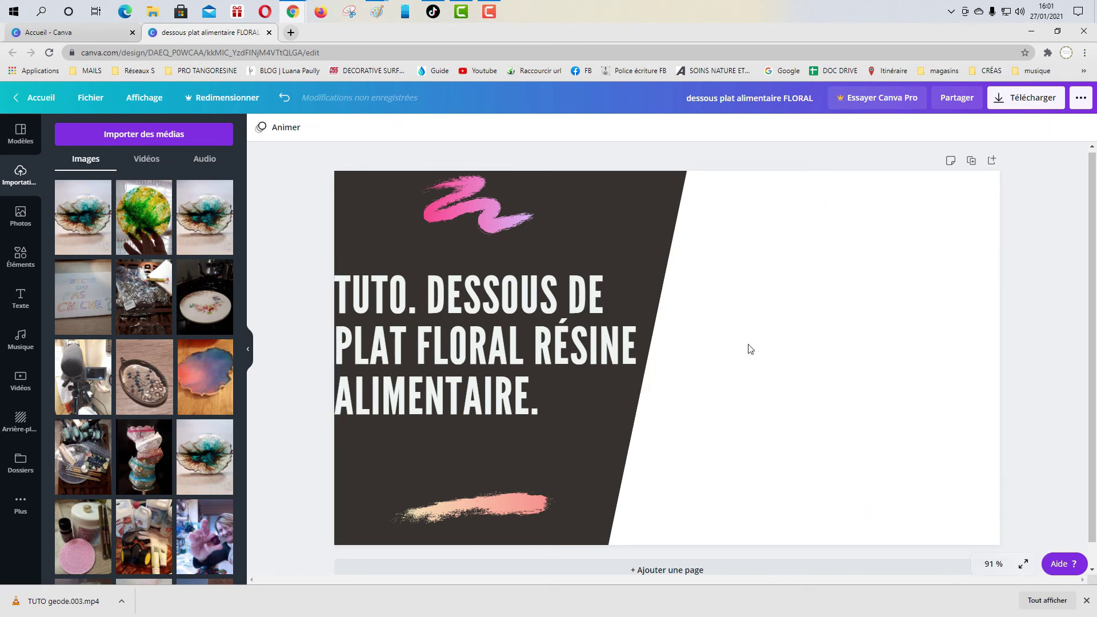
pyautogui.hotkey('ctrl', 'z')
pyautogui.hotkey('ctrl', 'z')
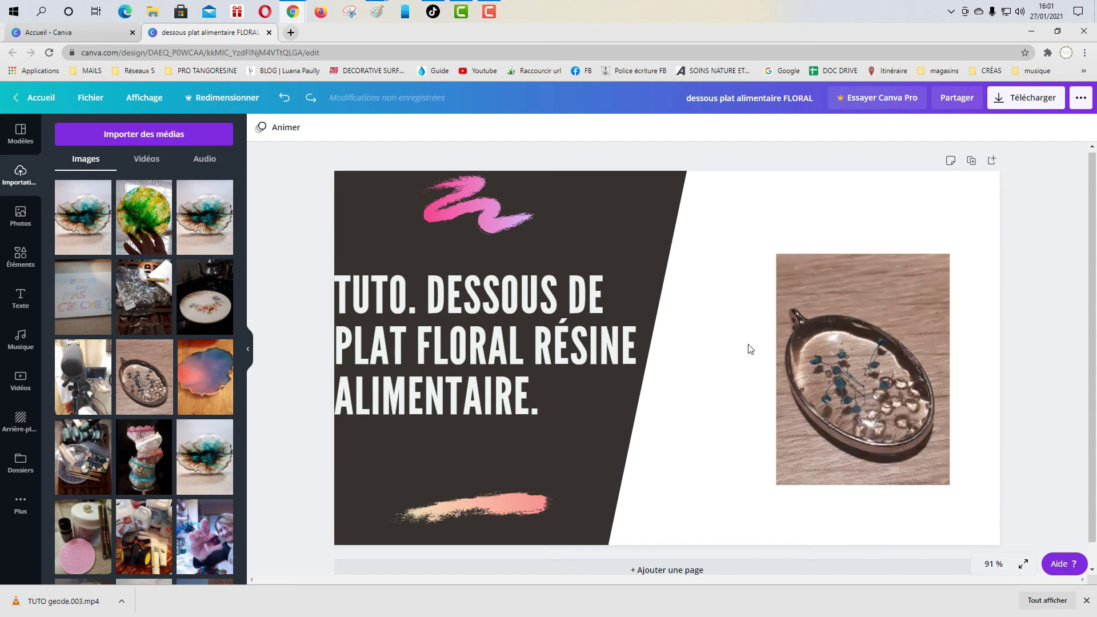
# Undo the pendant photo's move and insertion and the deletion of the floral resin plate photo.
pyautogui.hotkey('ctrl', 'z')
pyautogui.hotkey('ctrl', 'z')
pyautogui.hotkey('ctrl', 'z')
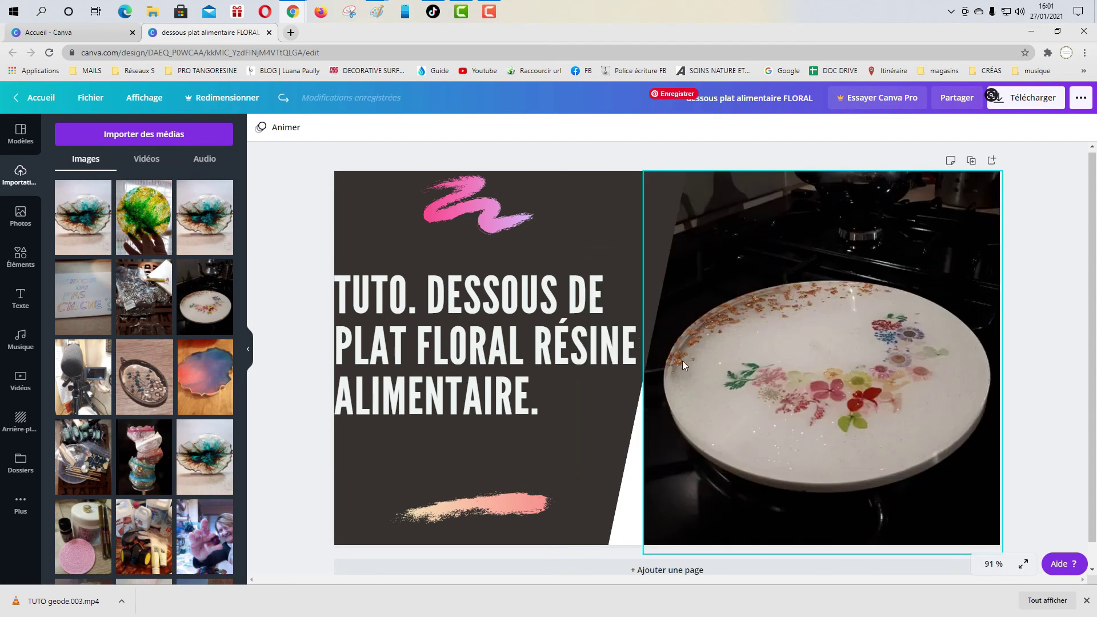
# Recolour the dark slanted shape behind the title with the light grey-beige from the plate photo's colours.
pyautogui.click(569, 382)
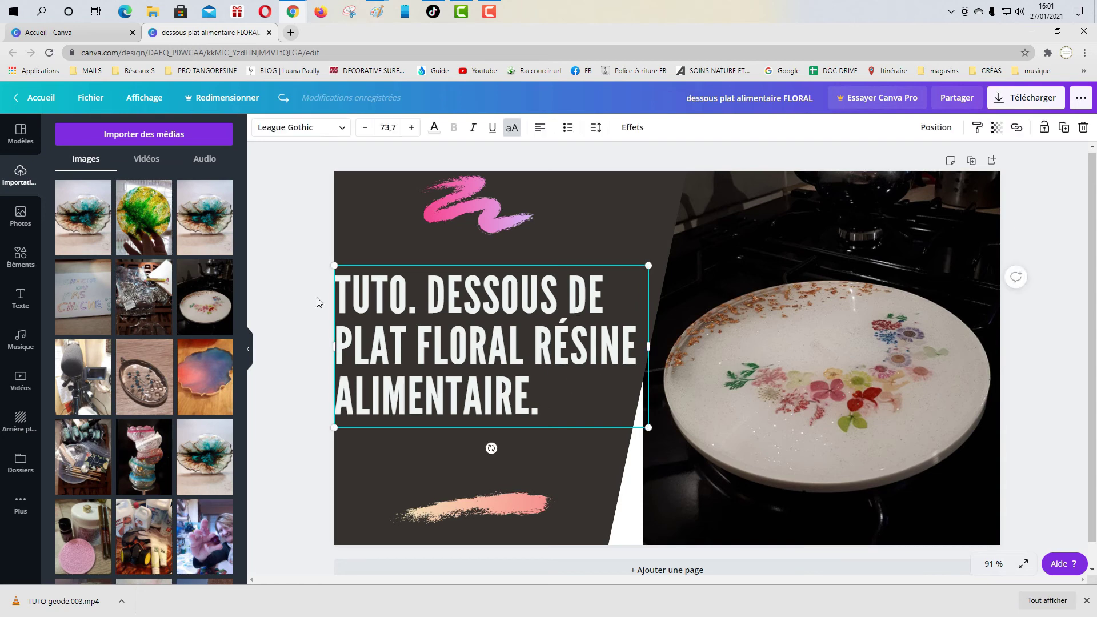
pyautogui.click(565, 239)
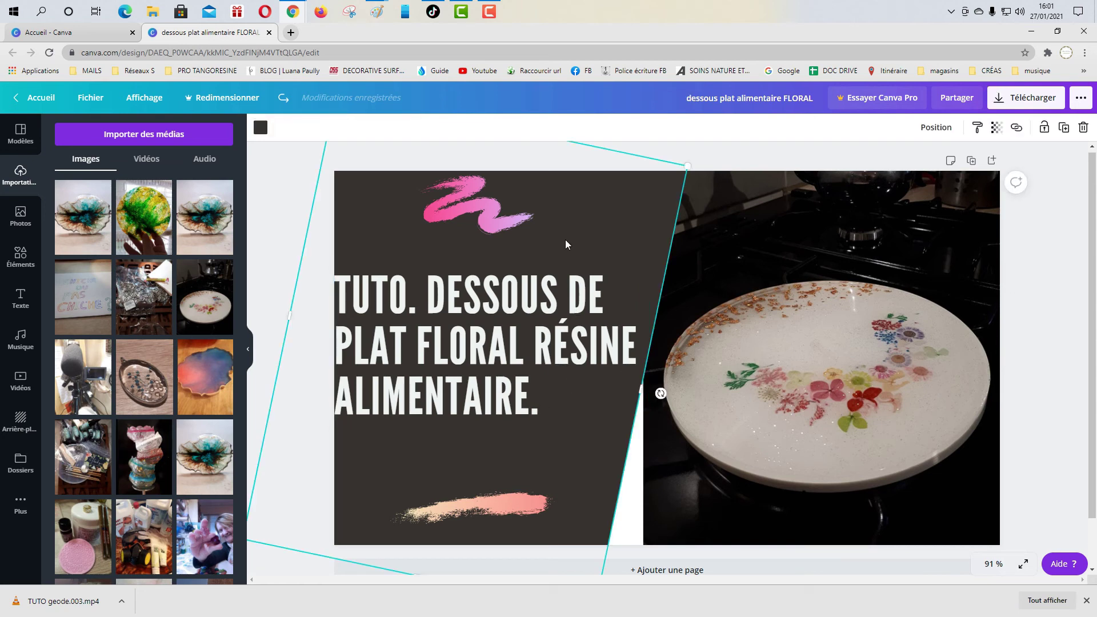
pyautogui.click(260, 128)
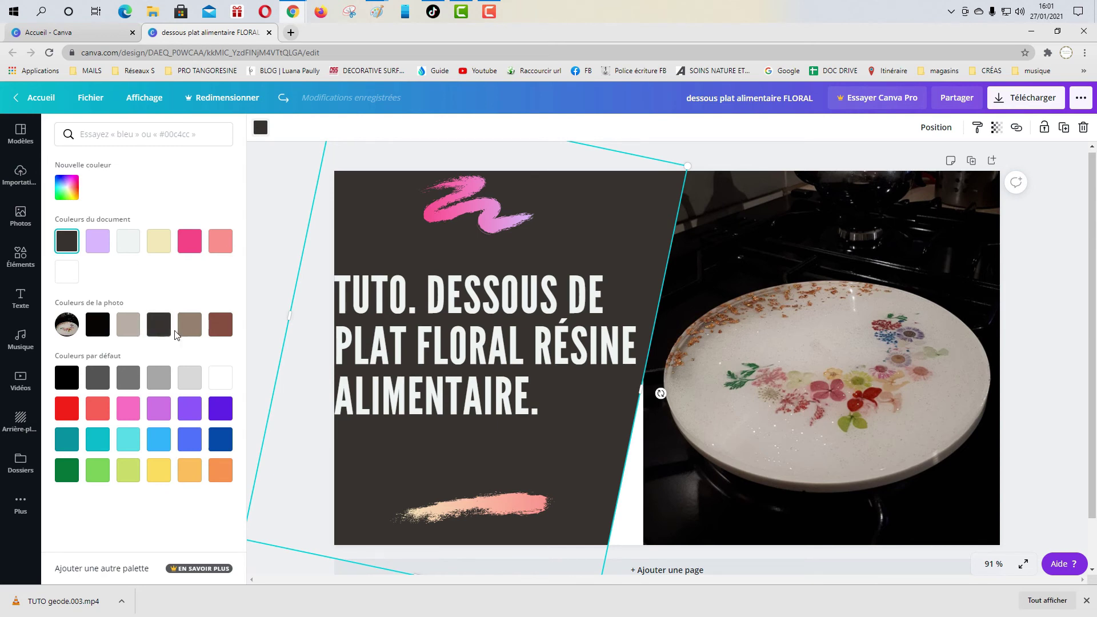
pyautogui.click(128, 325)
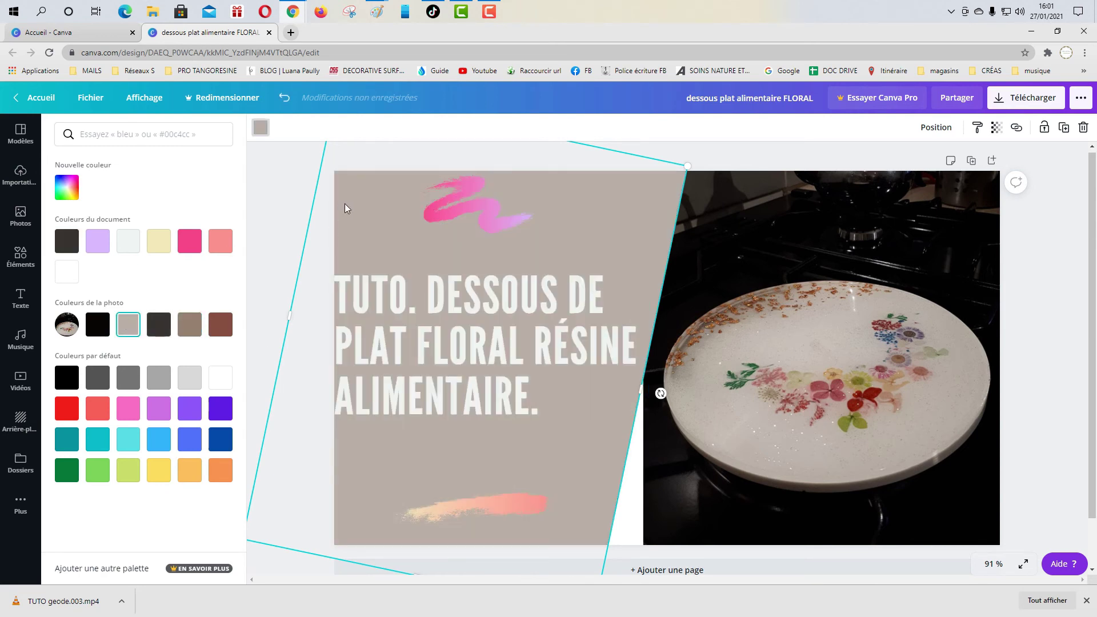
# Close the floral plate design and open the design "TUTO geode.003" from the home page.
pyautogui.click(270, 33)
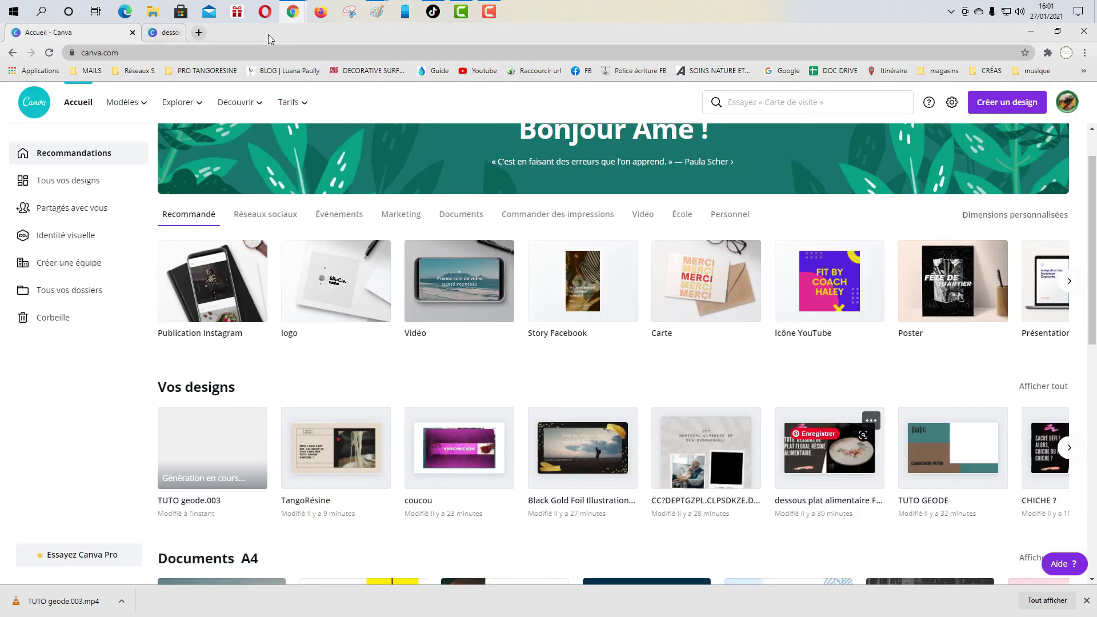
pyautogui.click(222, 461)
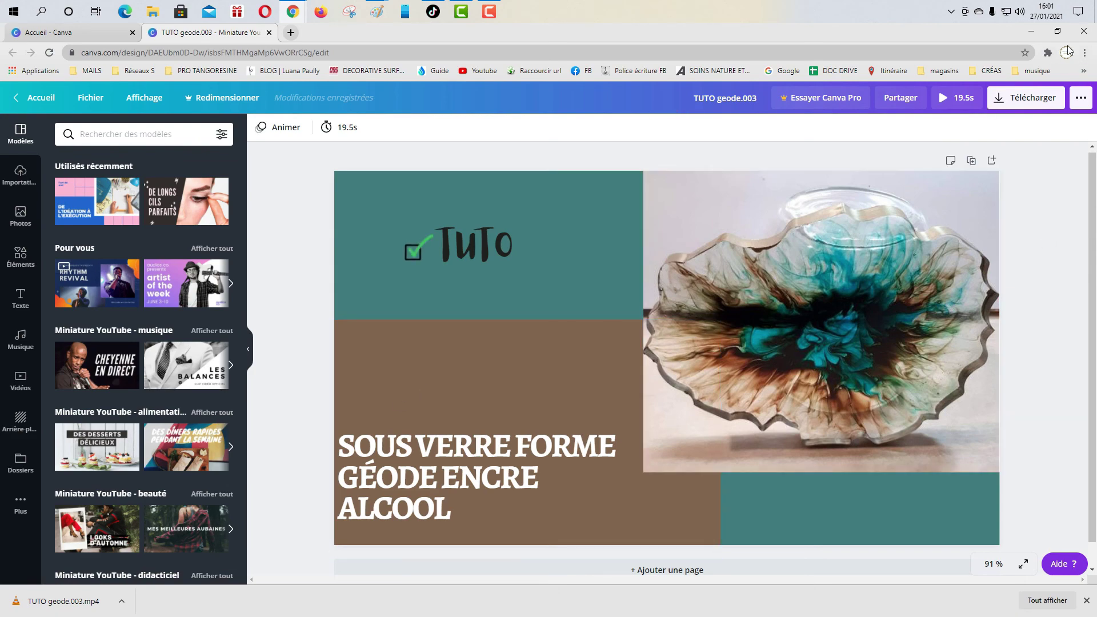
# Close the browser, play the "TUTO geode.003" video from the desktop in VLC and jump to about 00:12.
pyautogui.click(1084, 33)
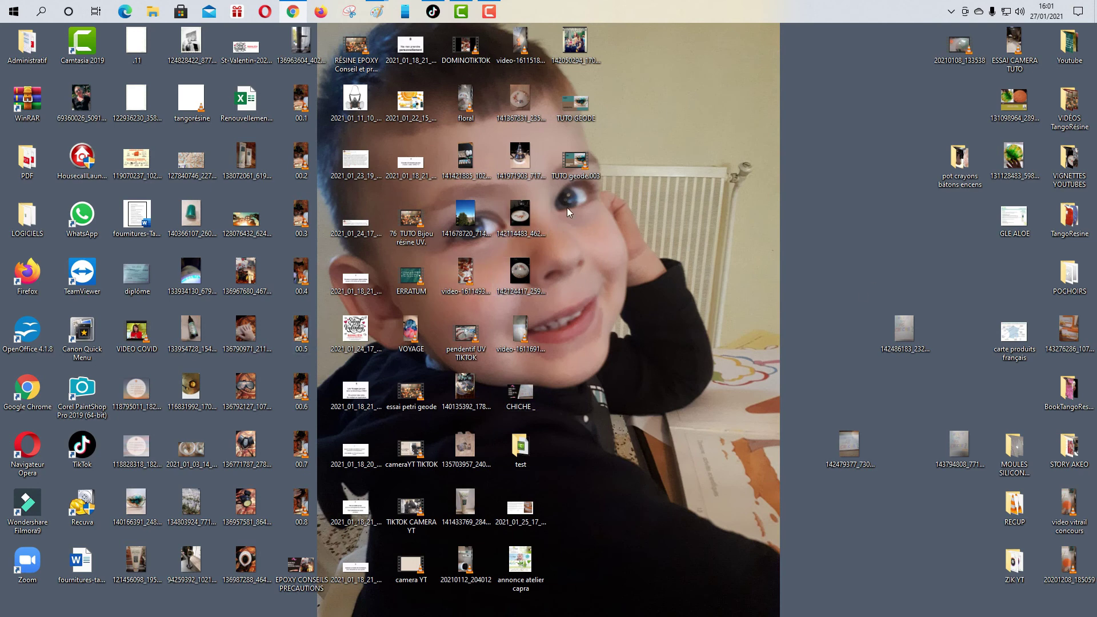
pyautogui.click(576, 161)
pyautogui.doubleClick(579, 166)
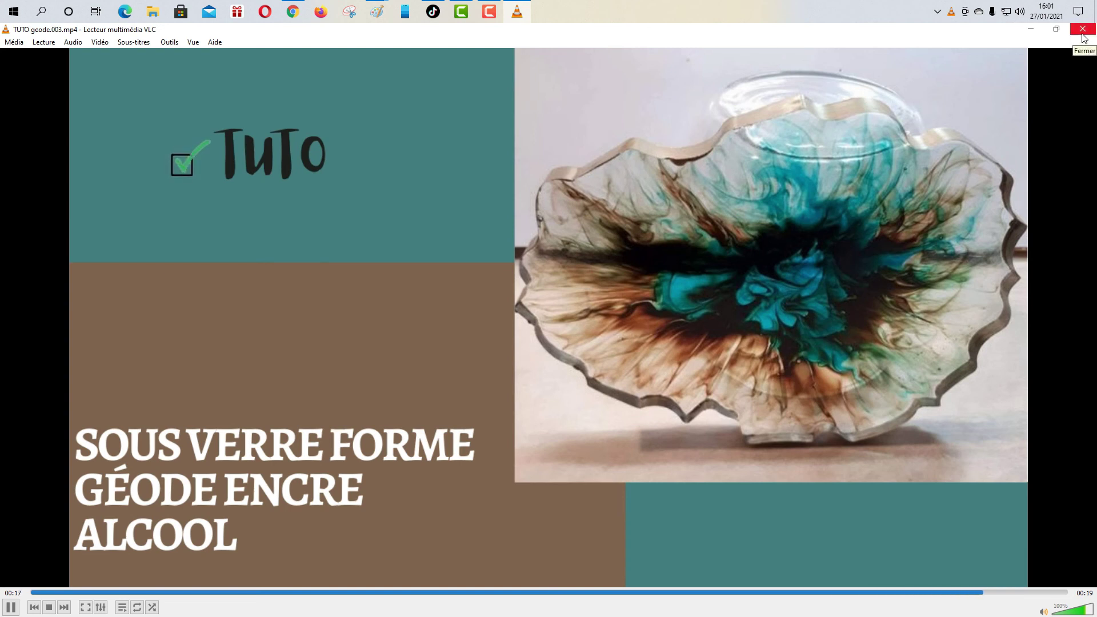
pyautogui.click(659, 593)
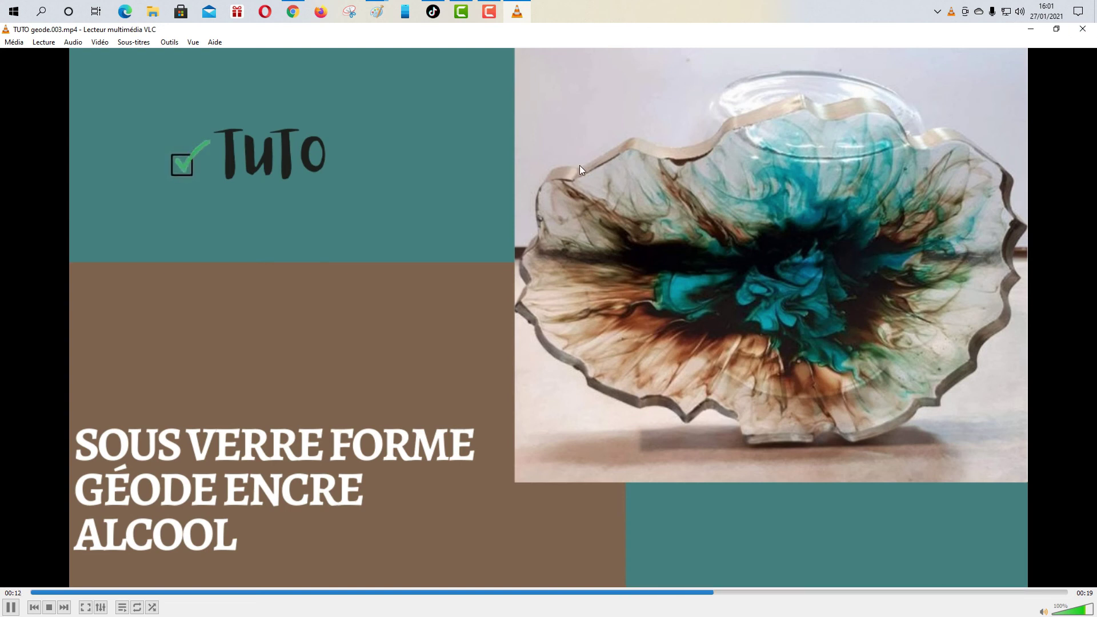